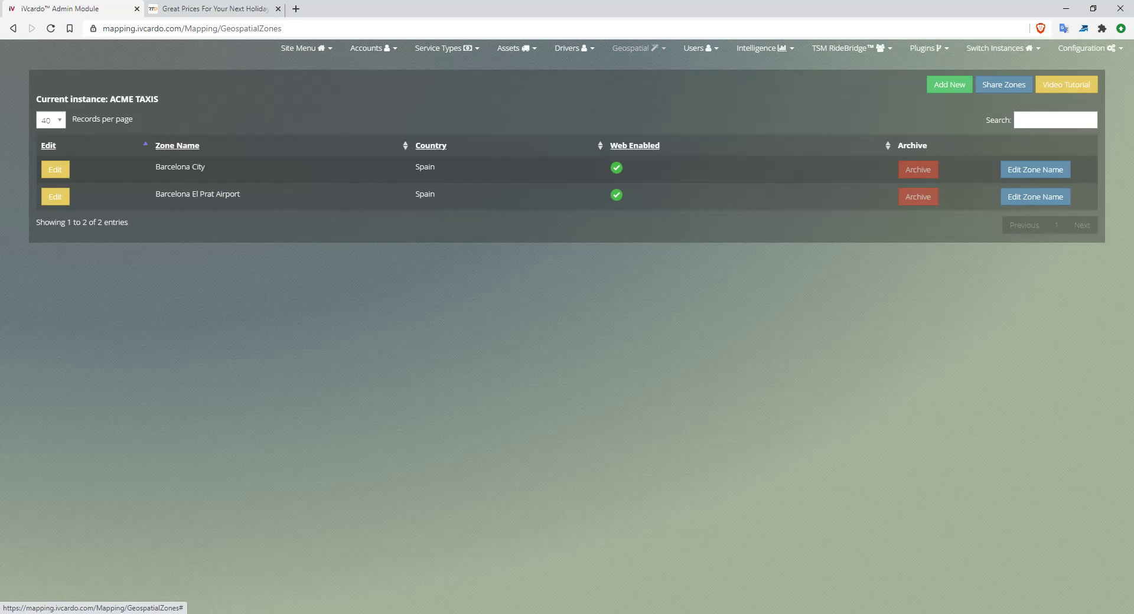
click(447, 48)
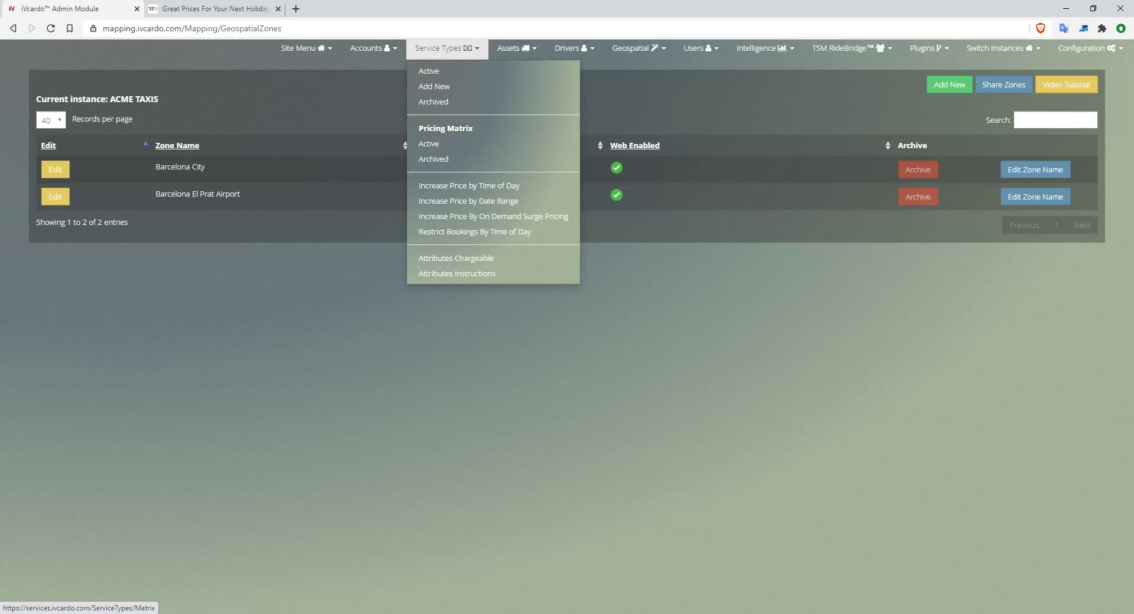
key(Escape)
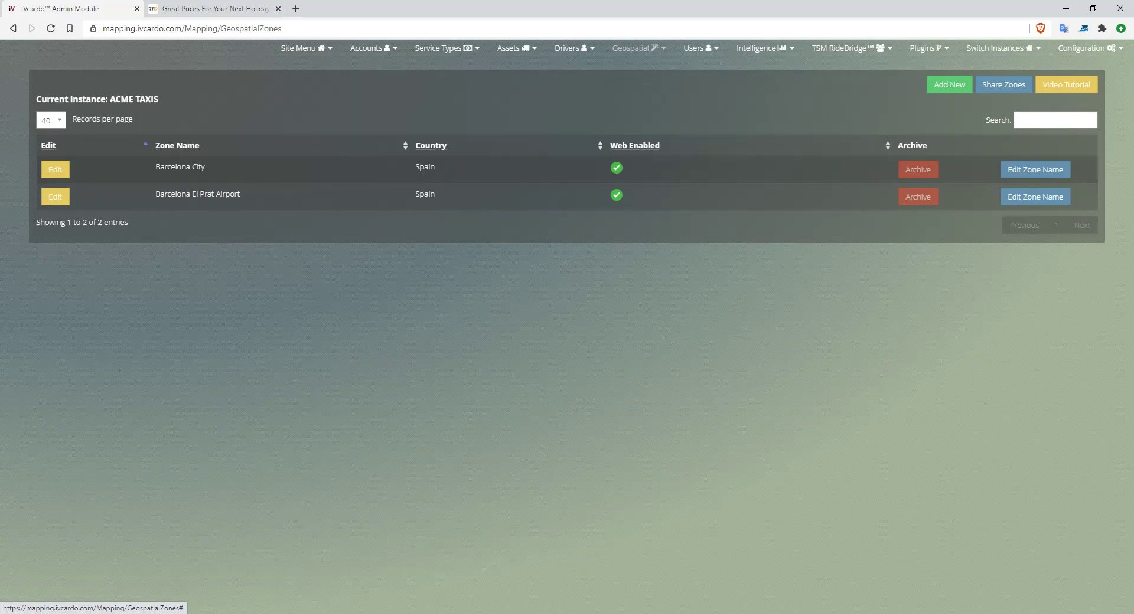
click(635, 48)
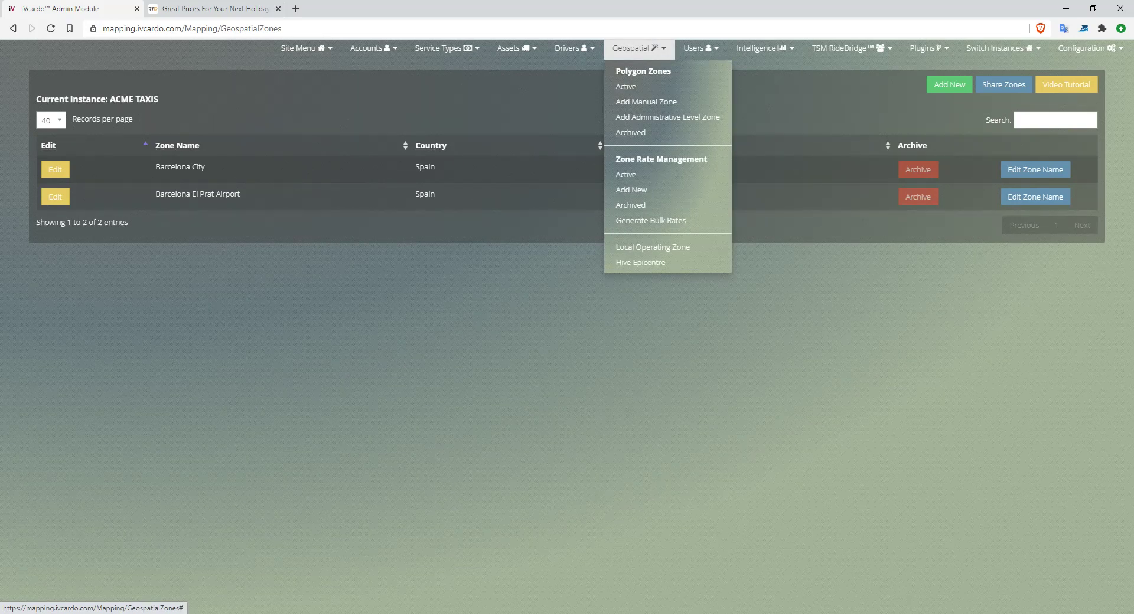
click(638, 49)
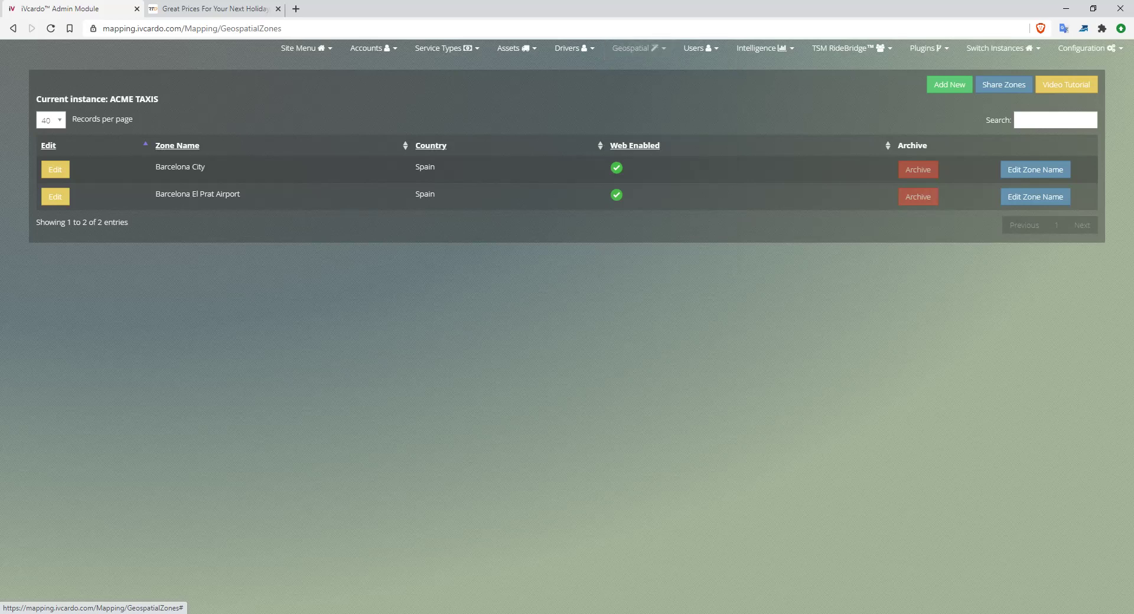
click(442, 48)
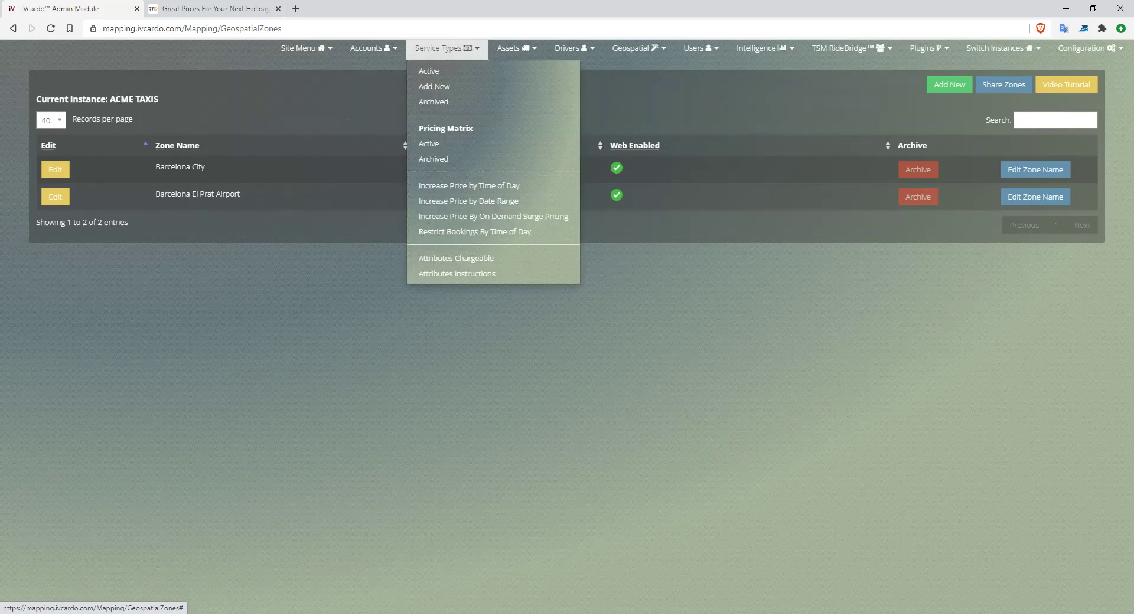
click(430, 144)
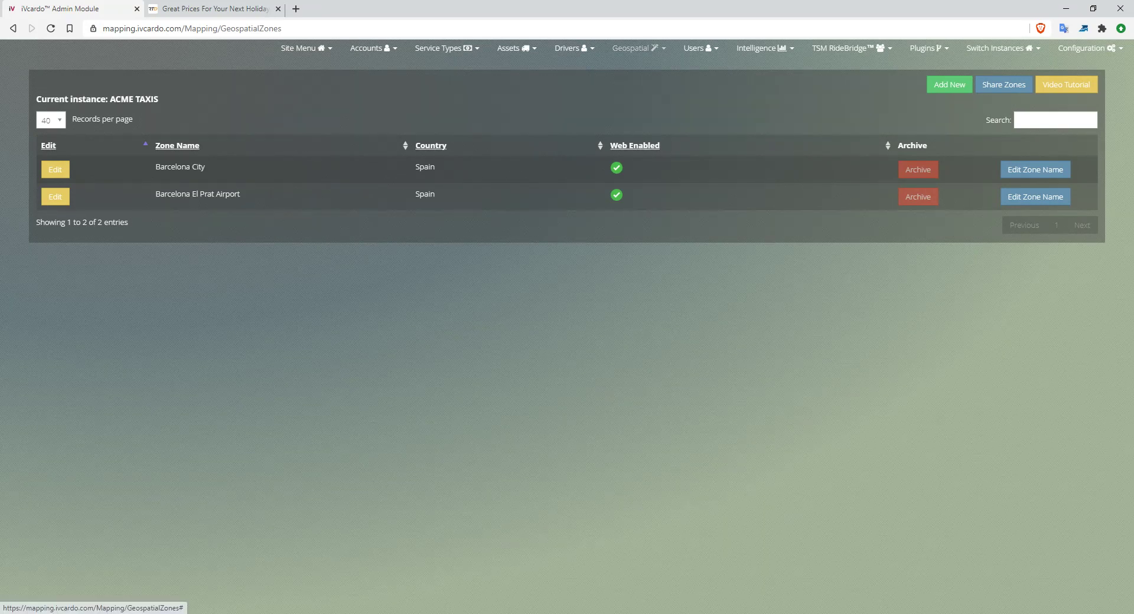
click(635, 47)
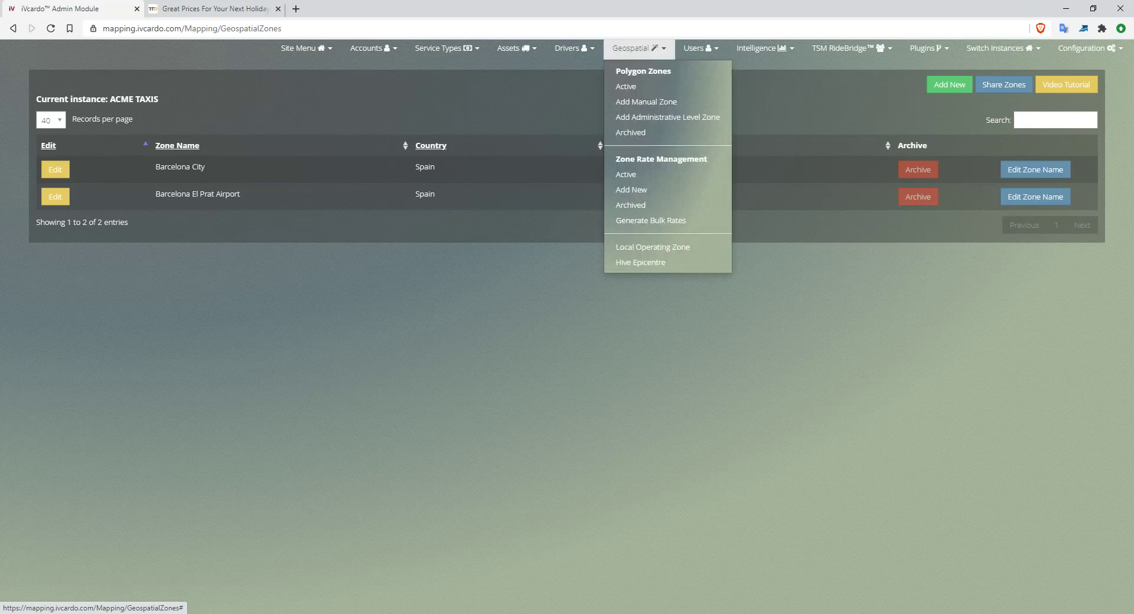
click(635, 48)
click(447, 49)
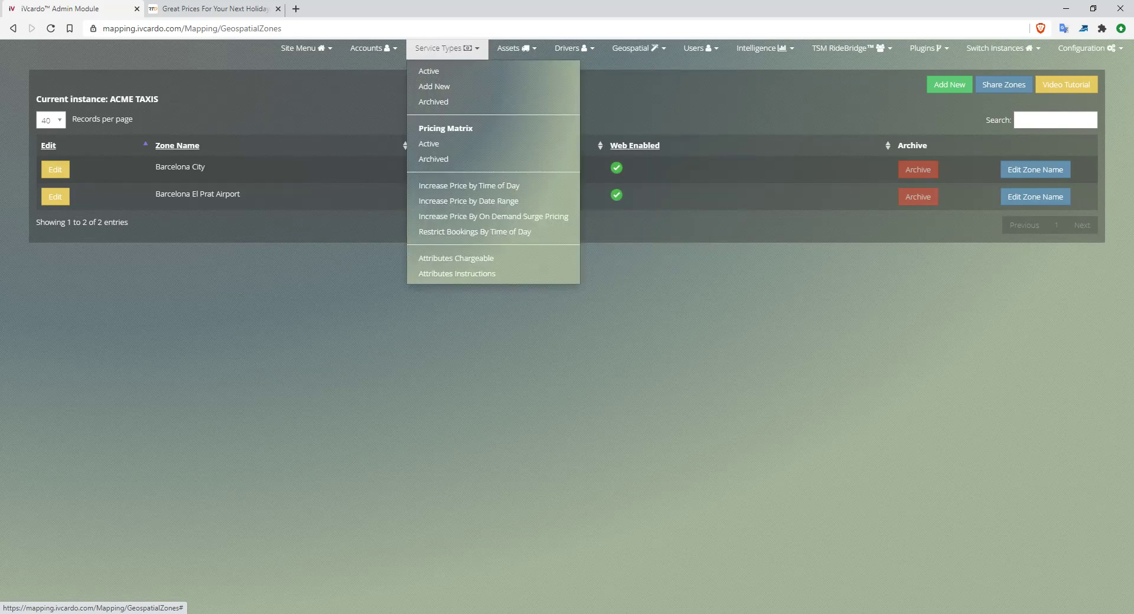
click(635, 48)
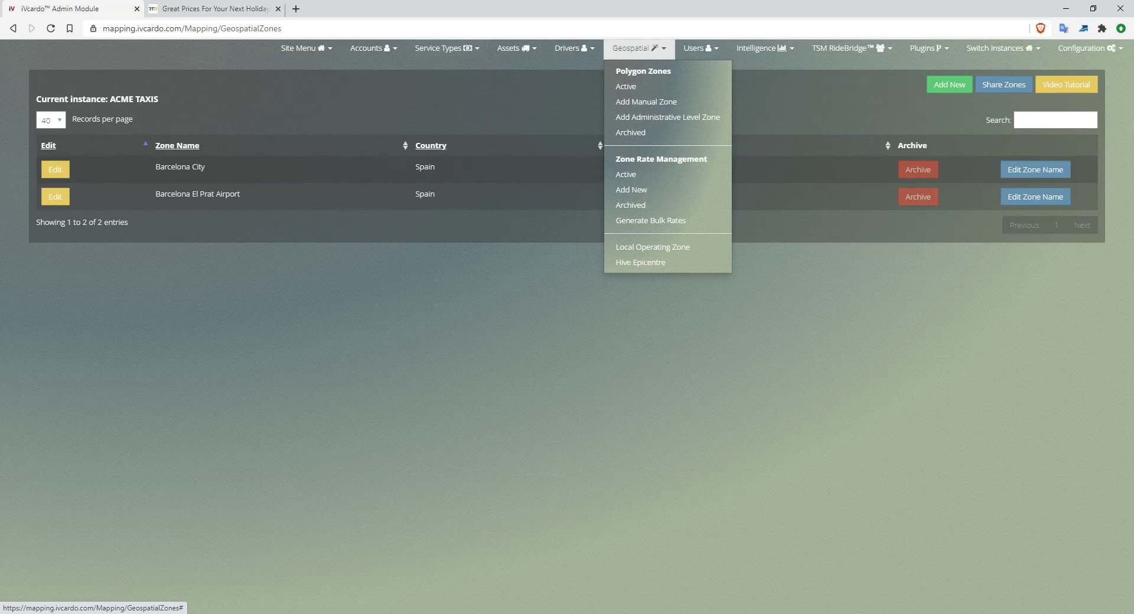
click(447, 48)
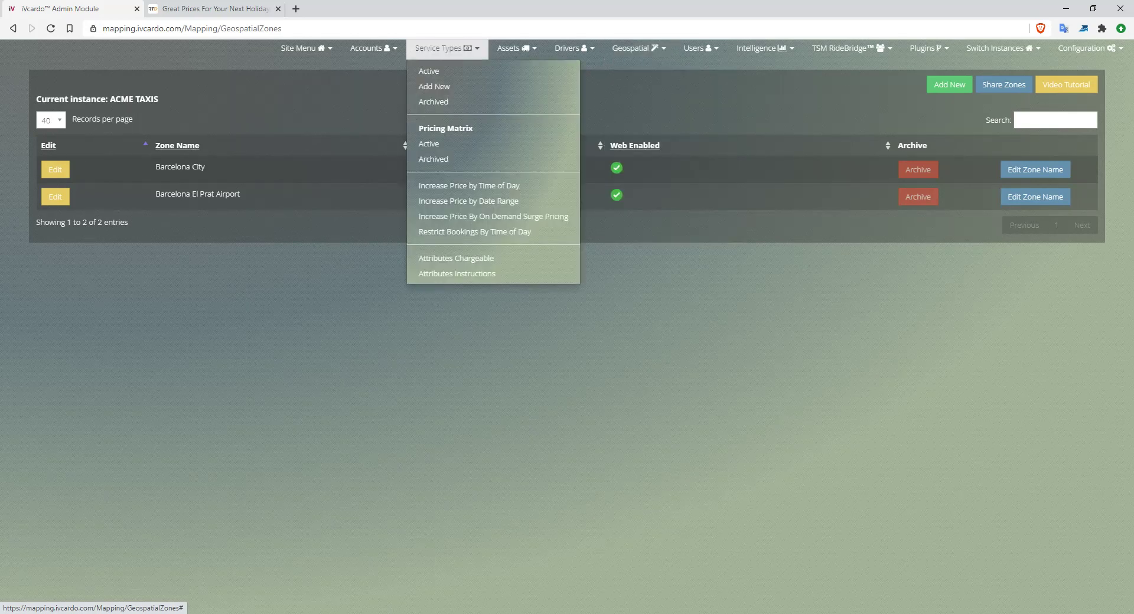
mouse_move(635, 48)
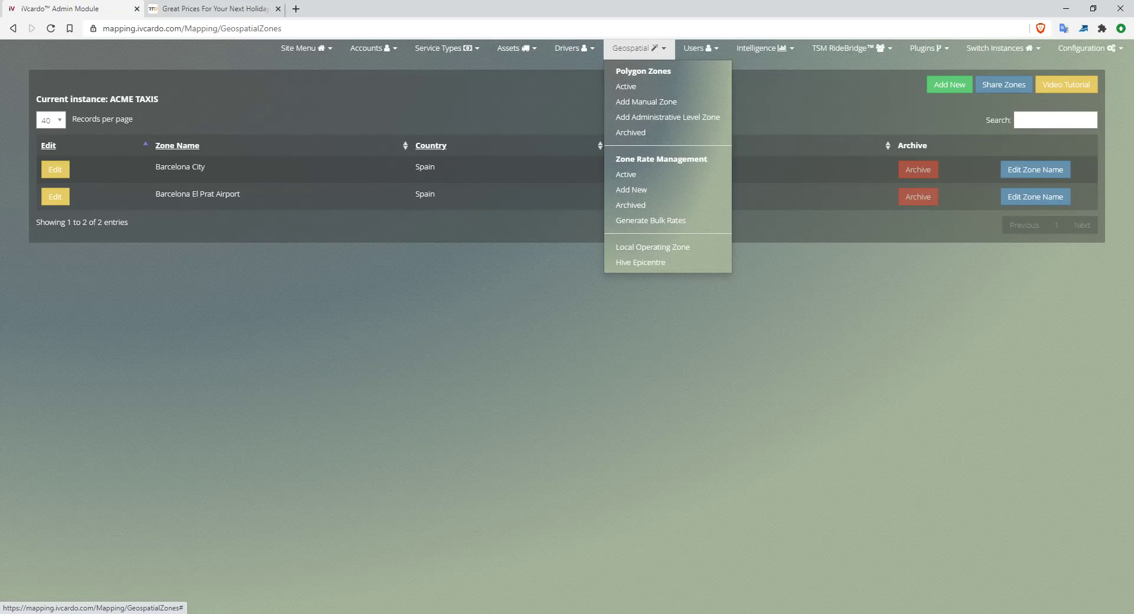
click(448, 49)
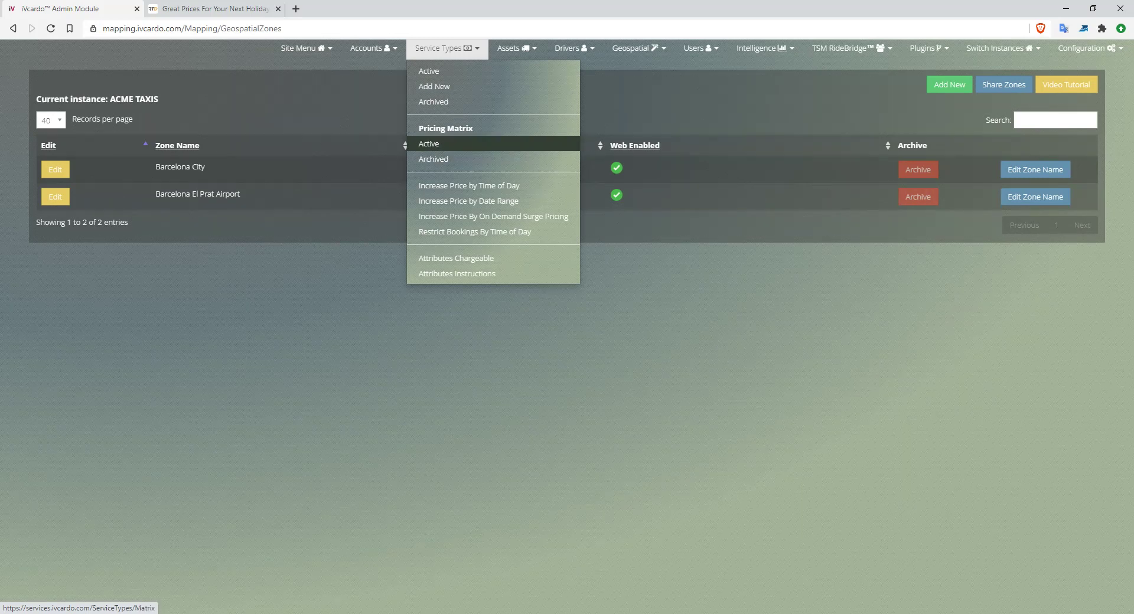
- From the active polygon zones, examine Barcelona City's map boundary and its editable zone name and country
click(638, 48)
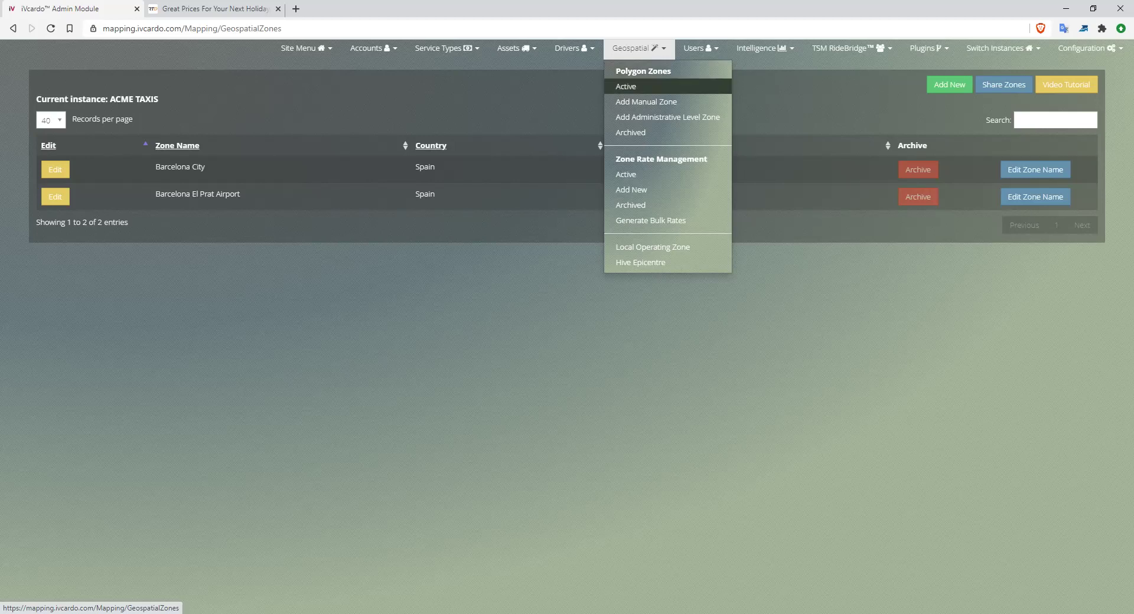
click(646, 102)
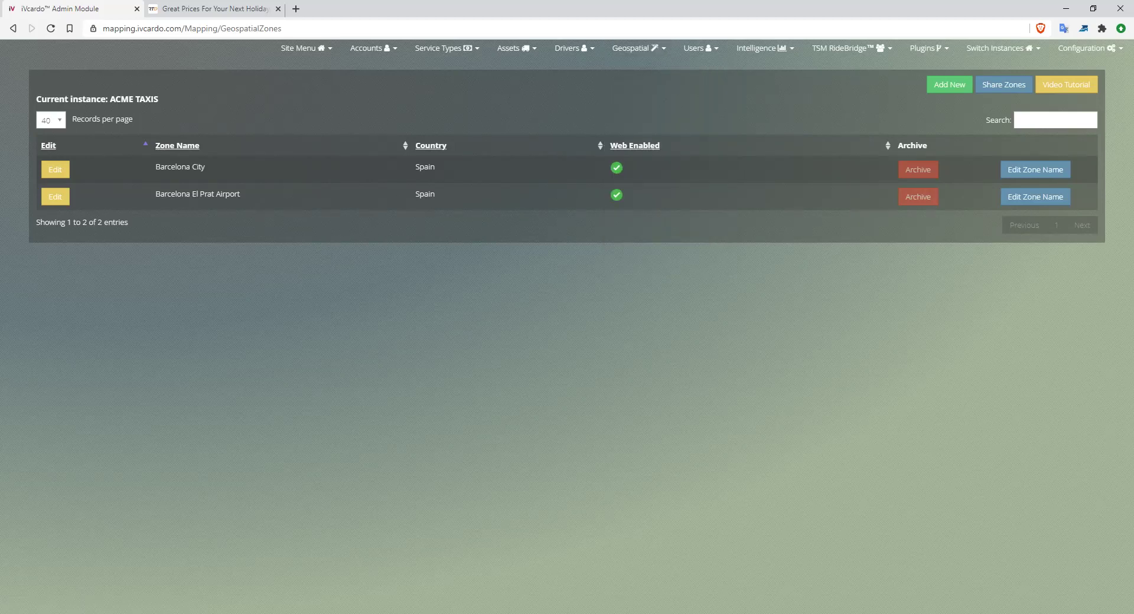
click(55, 170)
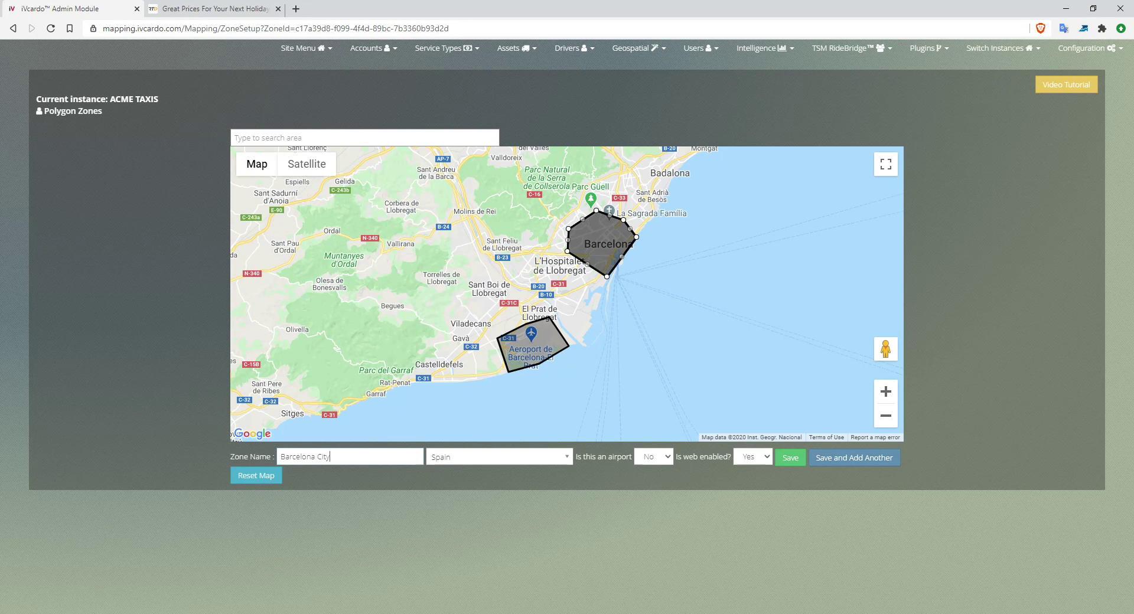
click(635, 48)
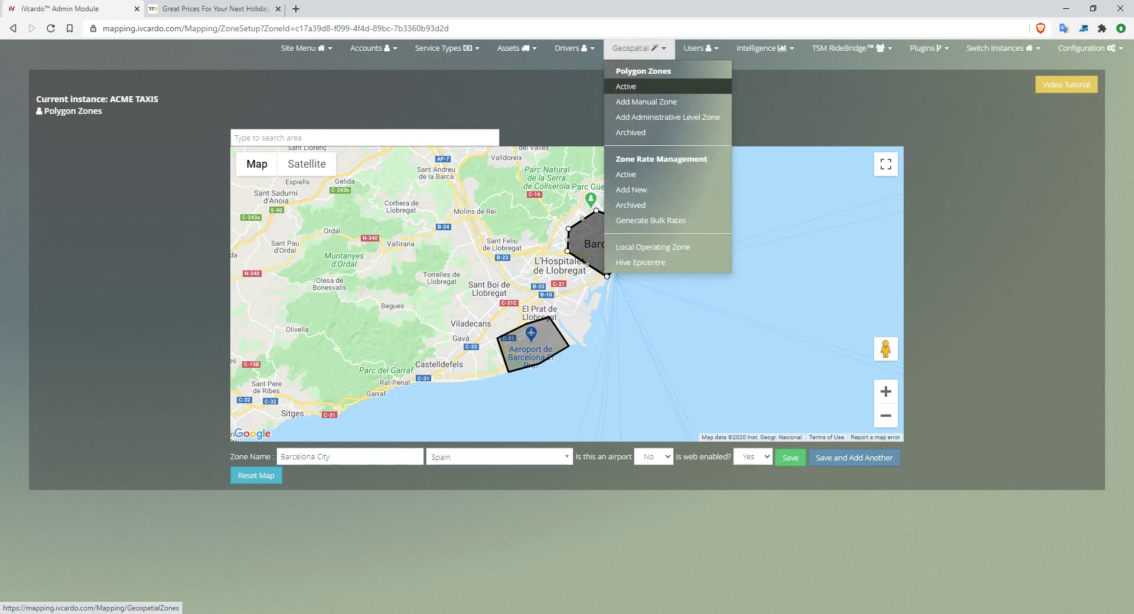
click(626, 87)
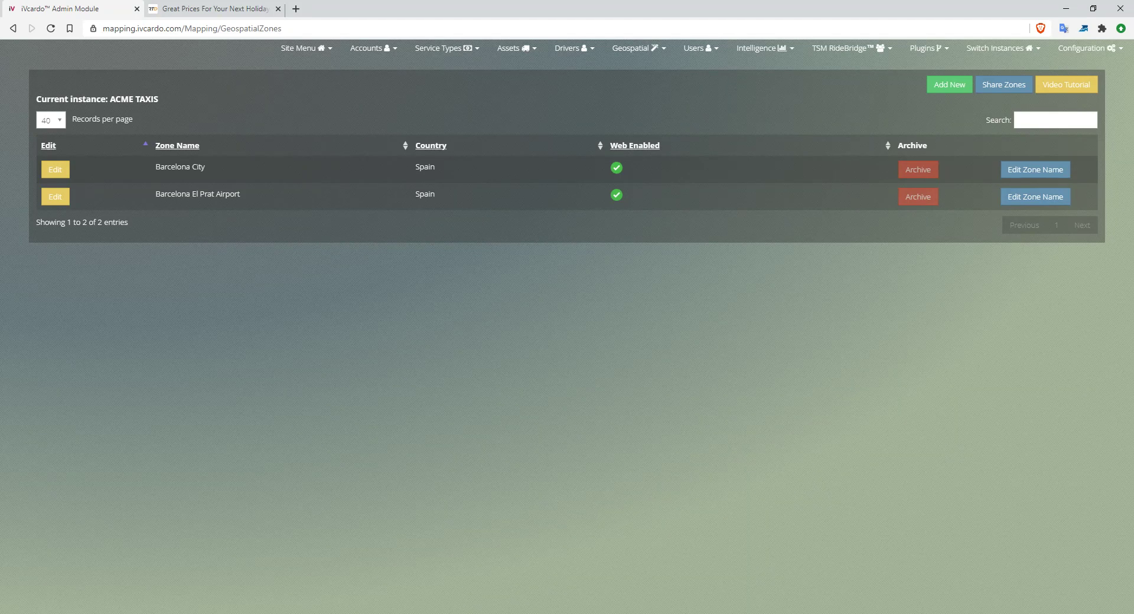
click(1035, 170)
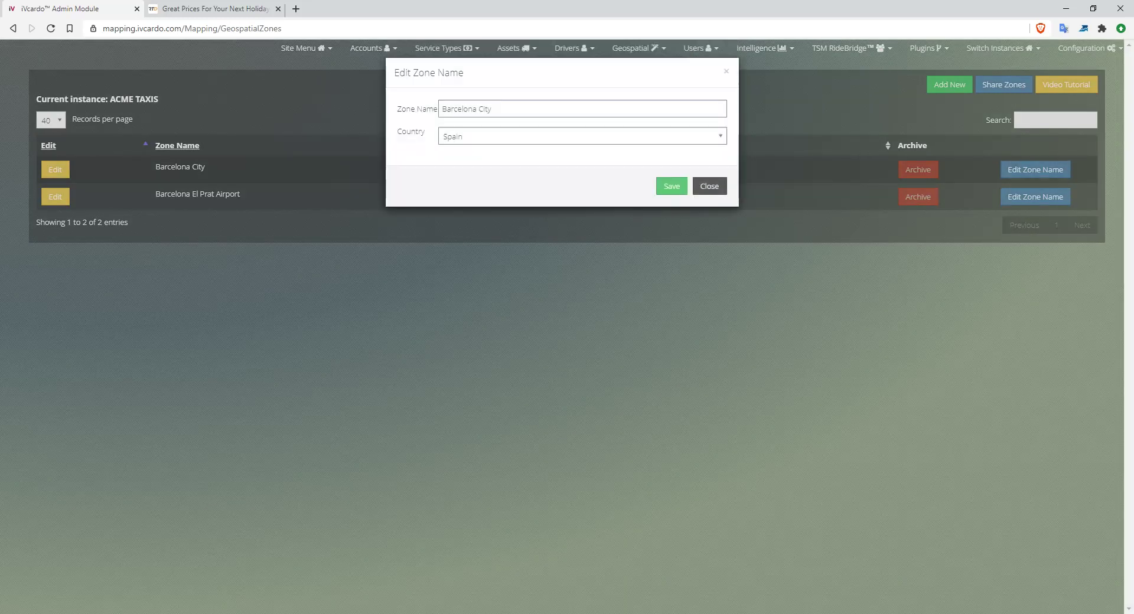
click(709, 186)
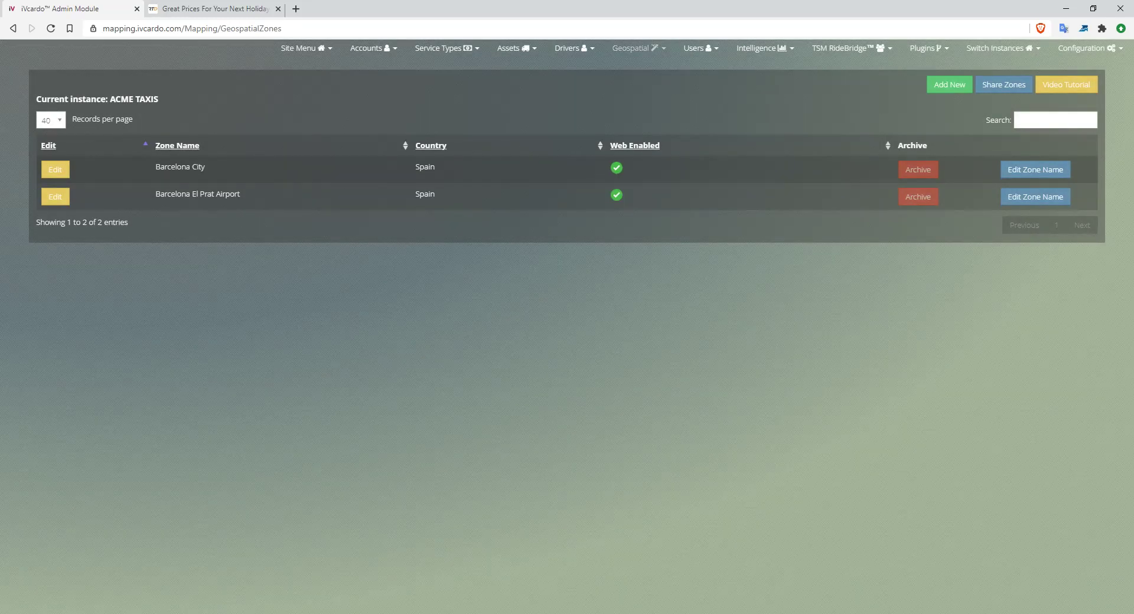
- Start a new administrative level zone and load the boundary for the area "11249 usa"
click(635, 48)
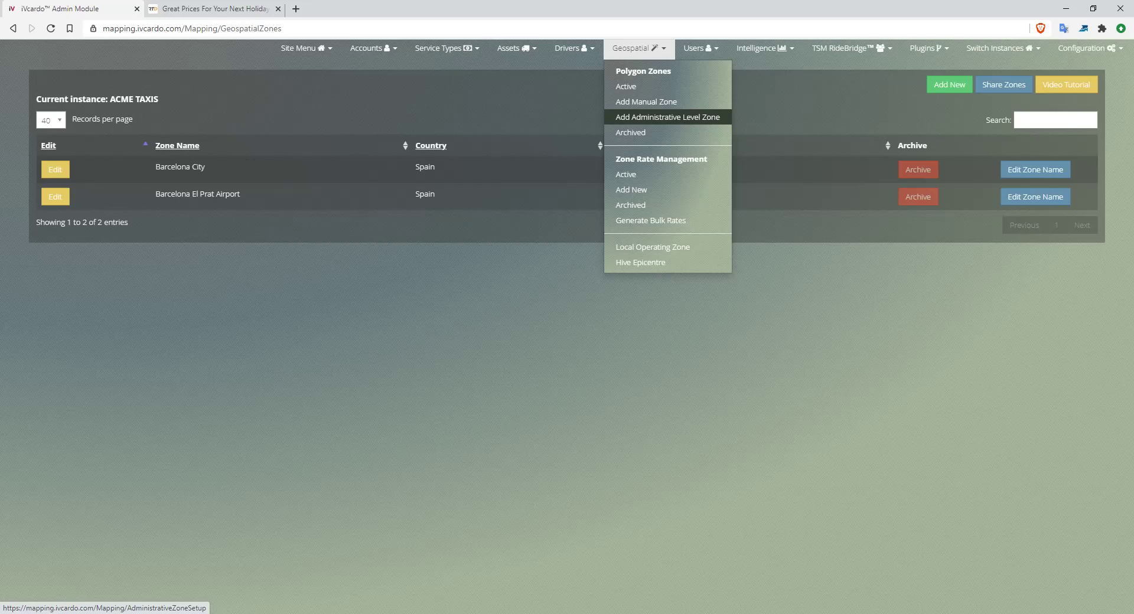
click(668, 117)
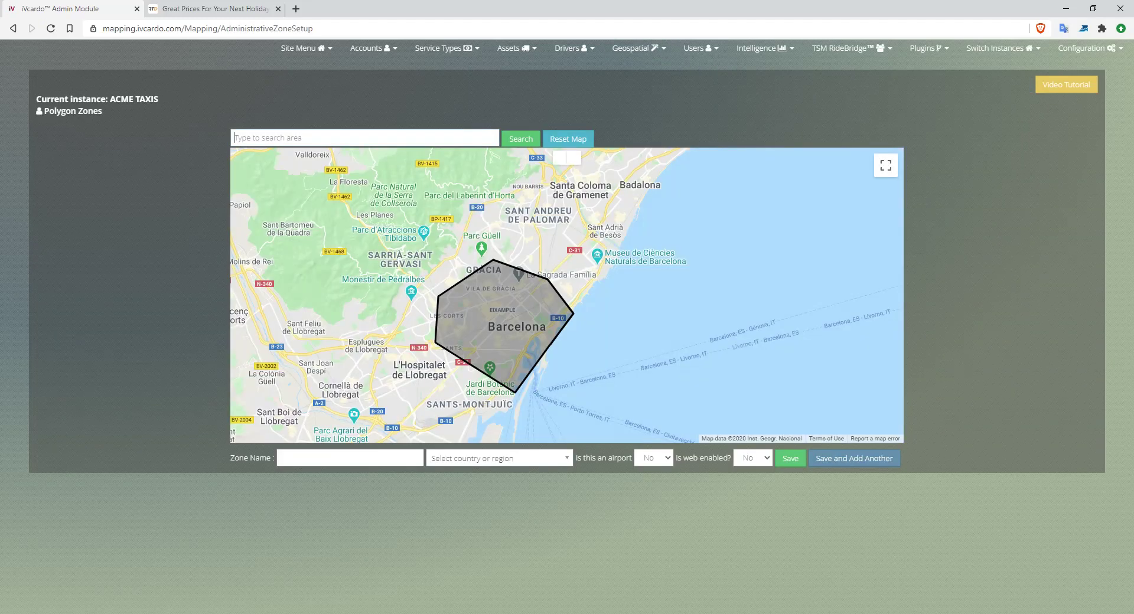
text(11249)
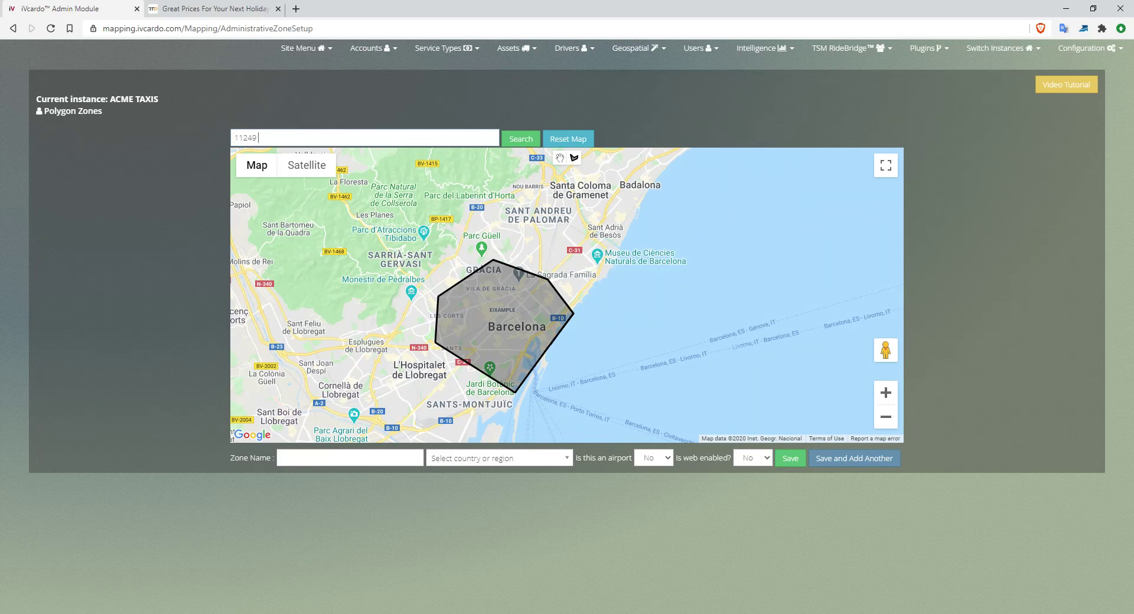
text( usa)
key(Return)
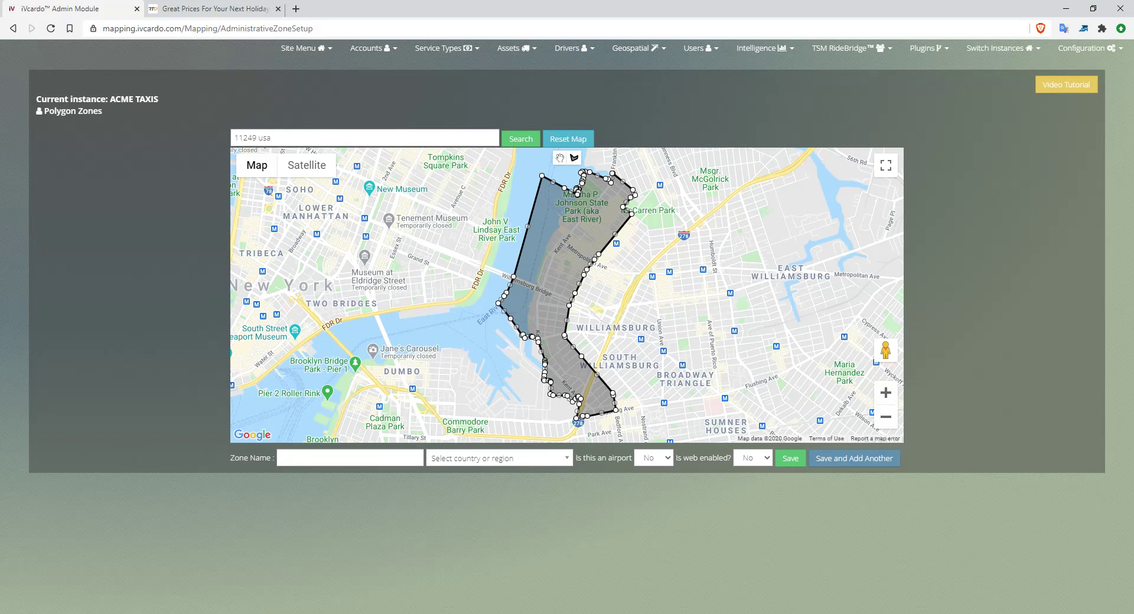
- Load the administrative boundary for "nerja spain" on the zone map
key(ctrl+a)
text(nerja spain)
key(Return)
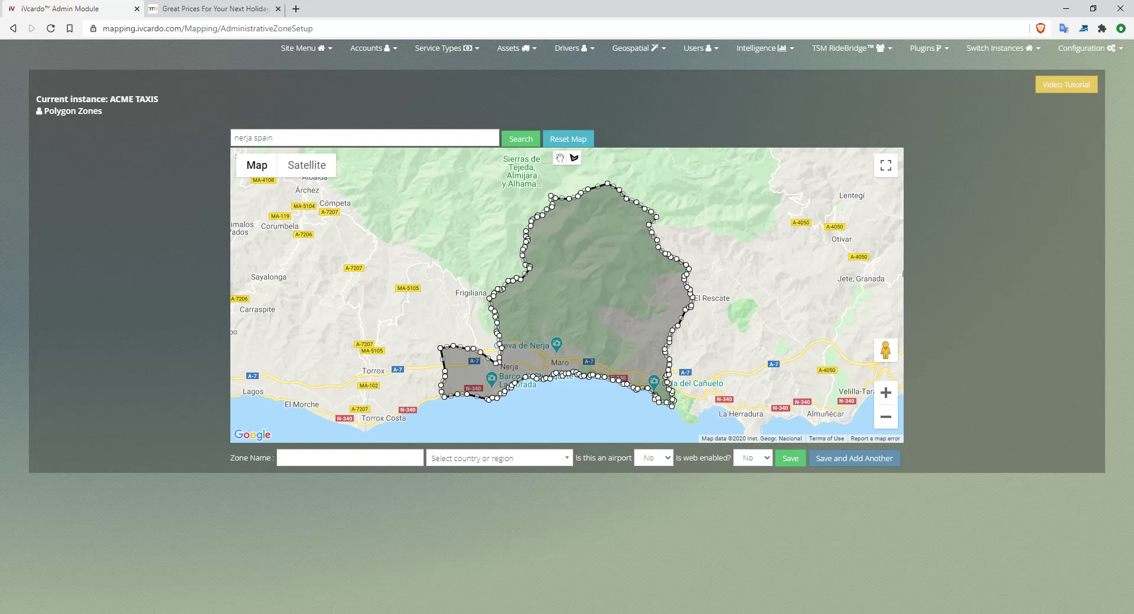
- Load the administrative boundary for "harrow uk" on the zone map
key(ctrl+a)
text(harrow uk)
key(Return)
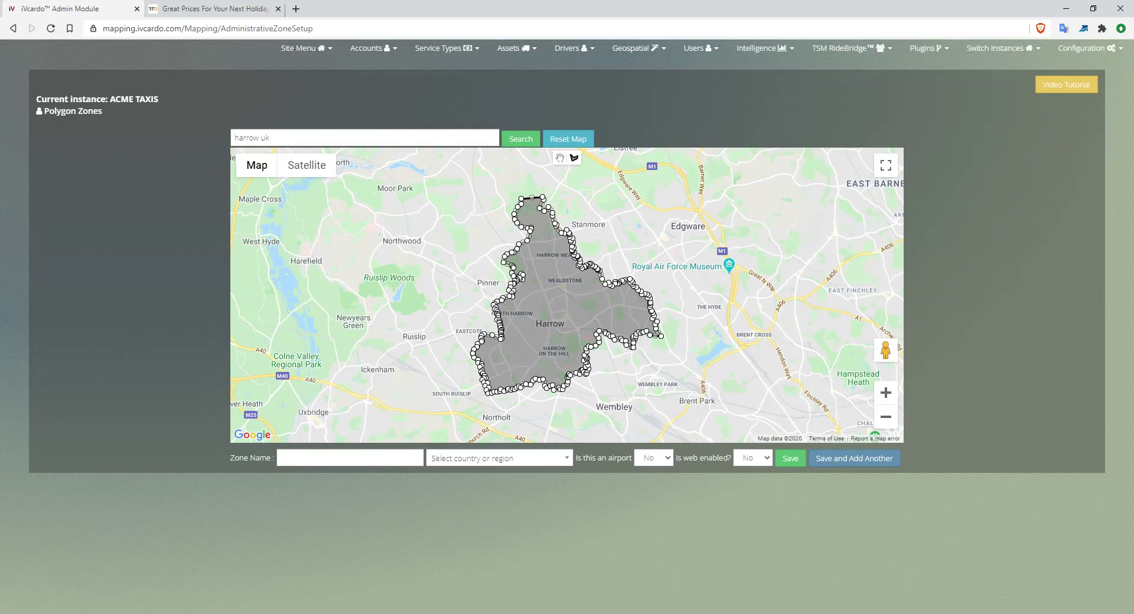
- Name the zone Harrow and set its country to United Kingdom
text(Harrow)
key(Tab)
text(ut)
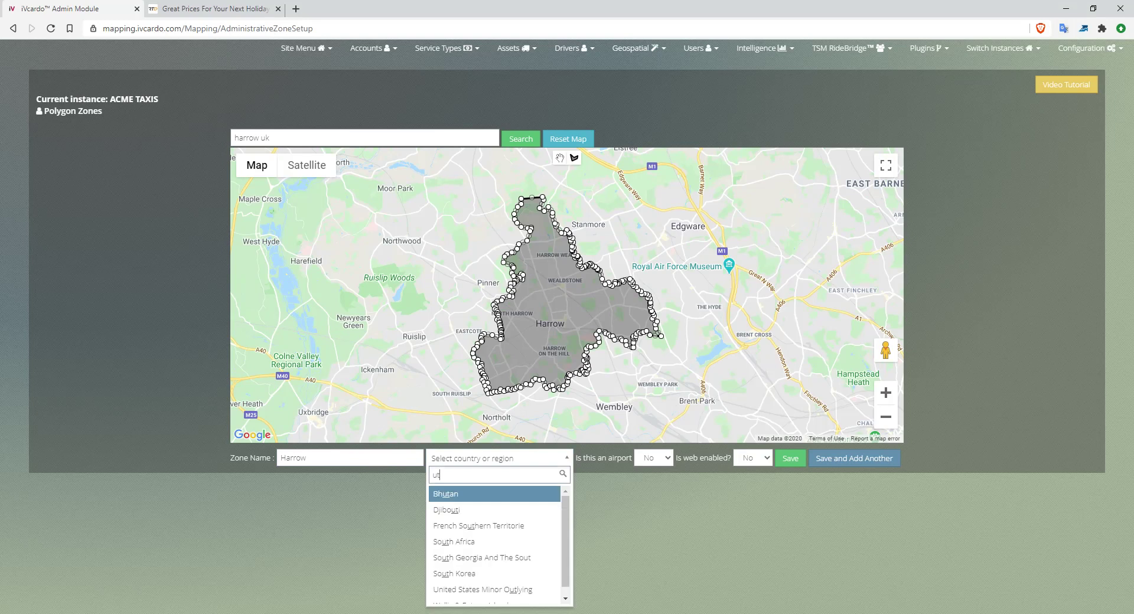
key(BackSpace)
text(nit)
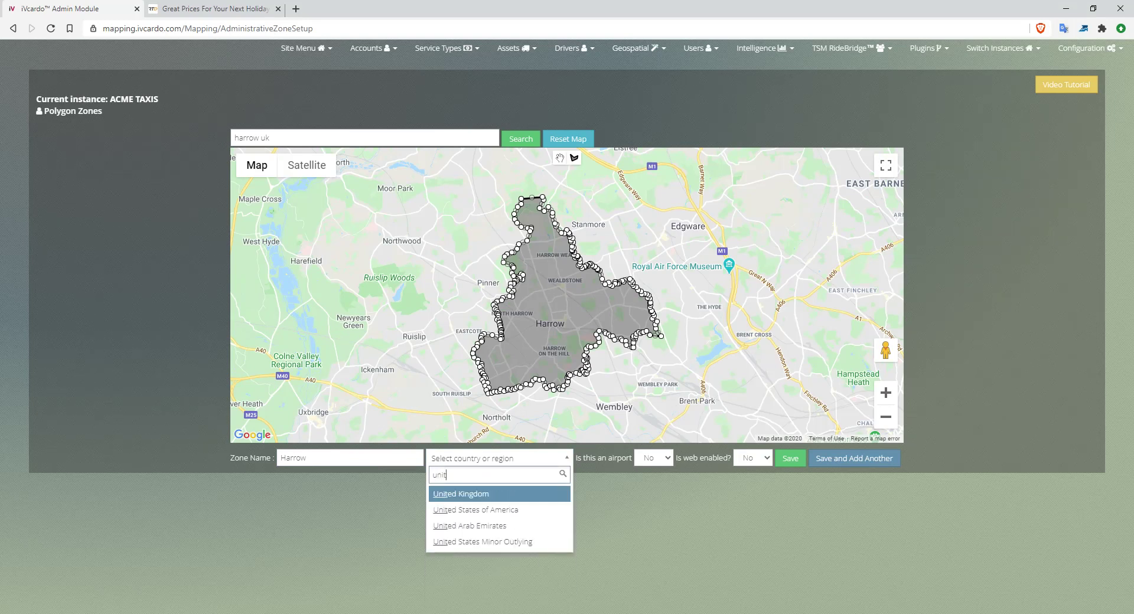
key(Return)
key(Tab)
- Make the Harrow zone web enabled and save it
click(753, 458)
click(750, 487)
click(791, 458)
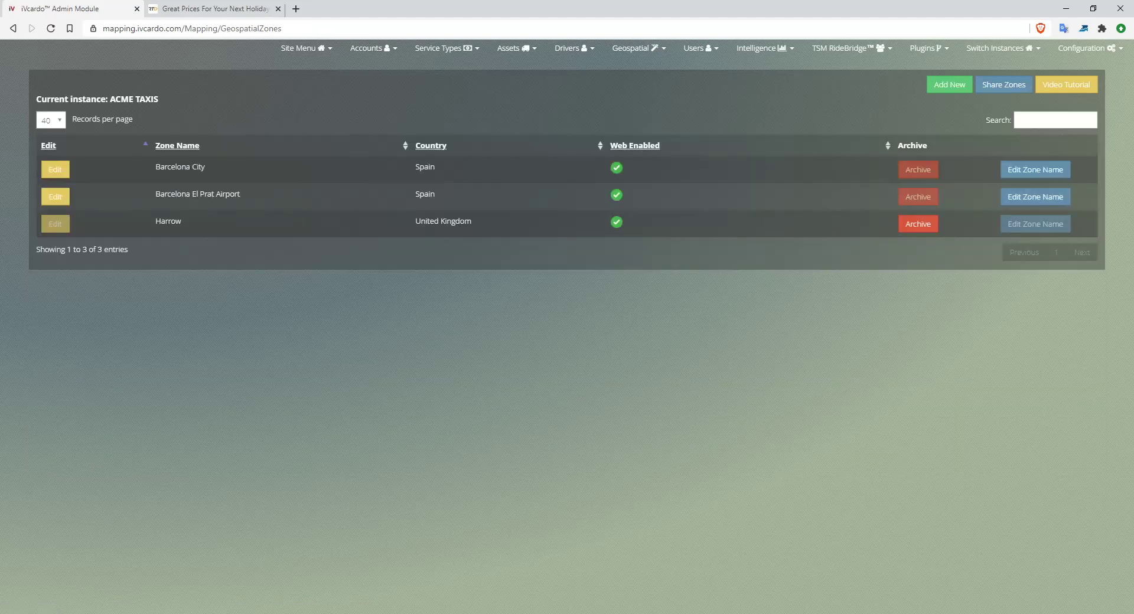
drag(155, 222, 501, 223)
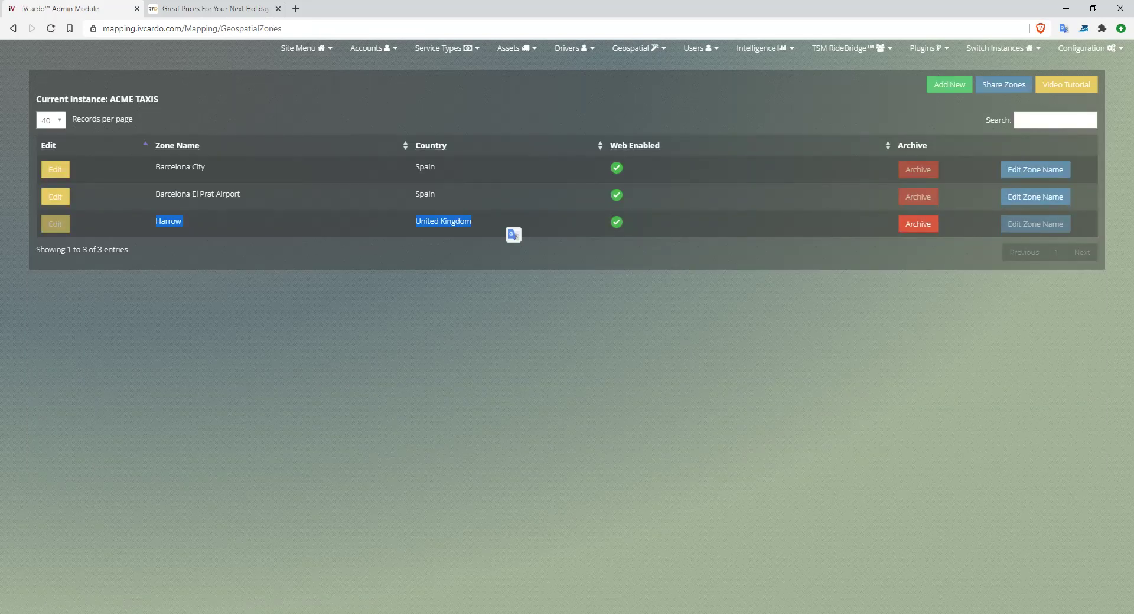
click(501, 223)
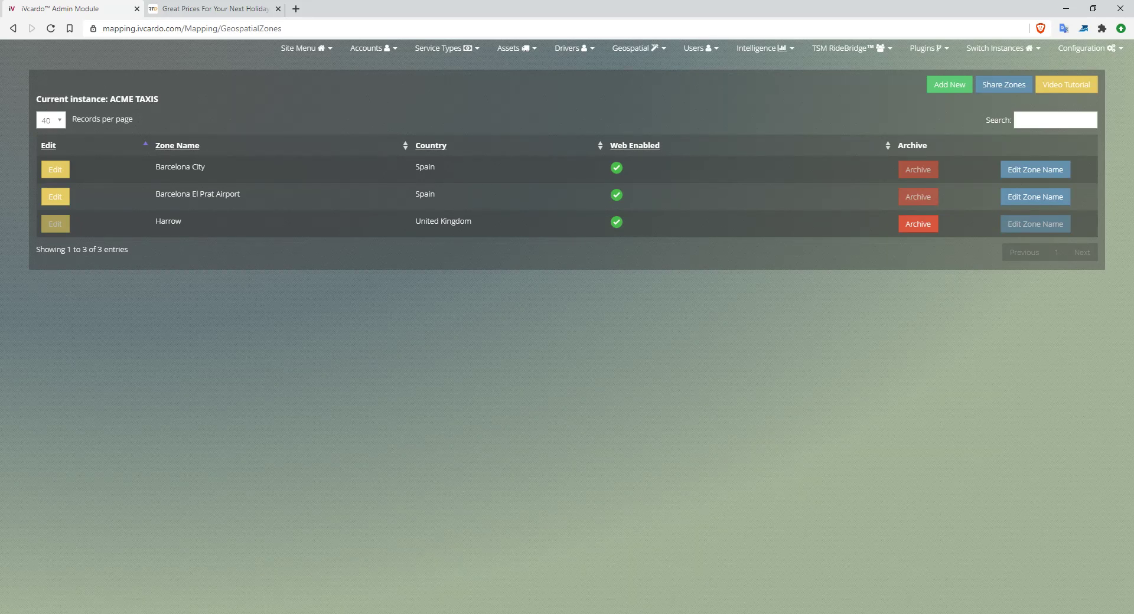
- Check the available vendors for sharing zones, and close the dialog without sharing
click(1003, 85)
click(591, 109)
click(591, 145)
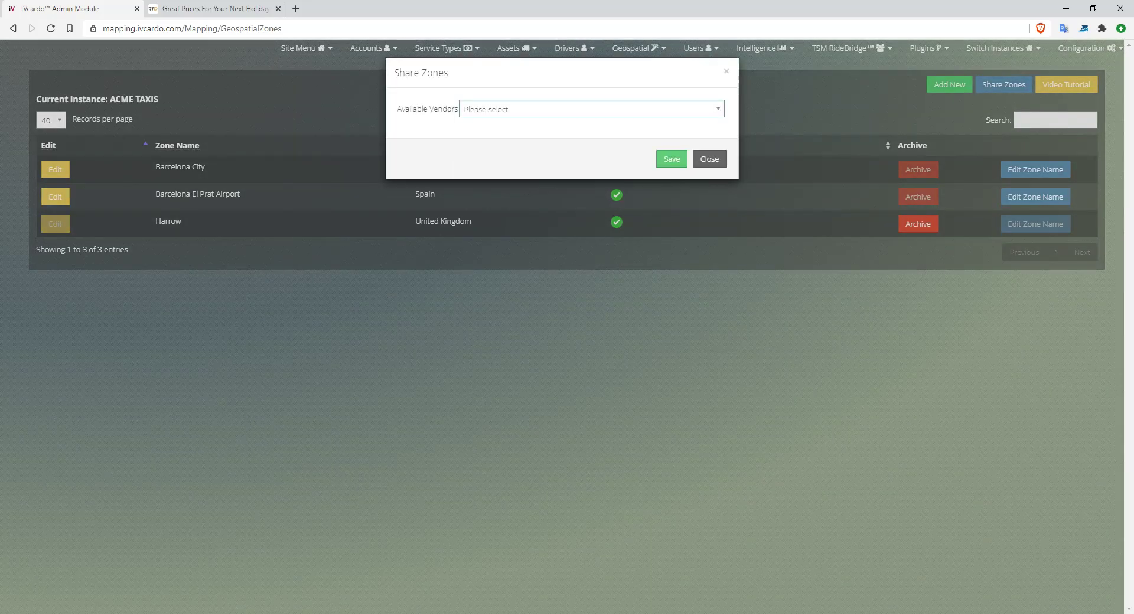
click(710, 158)
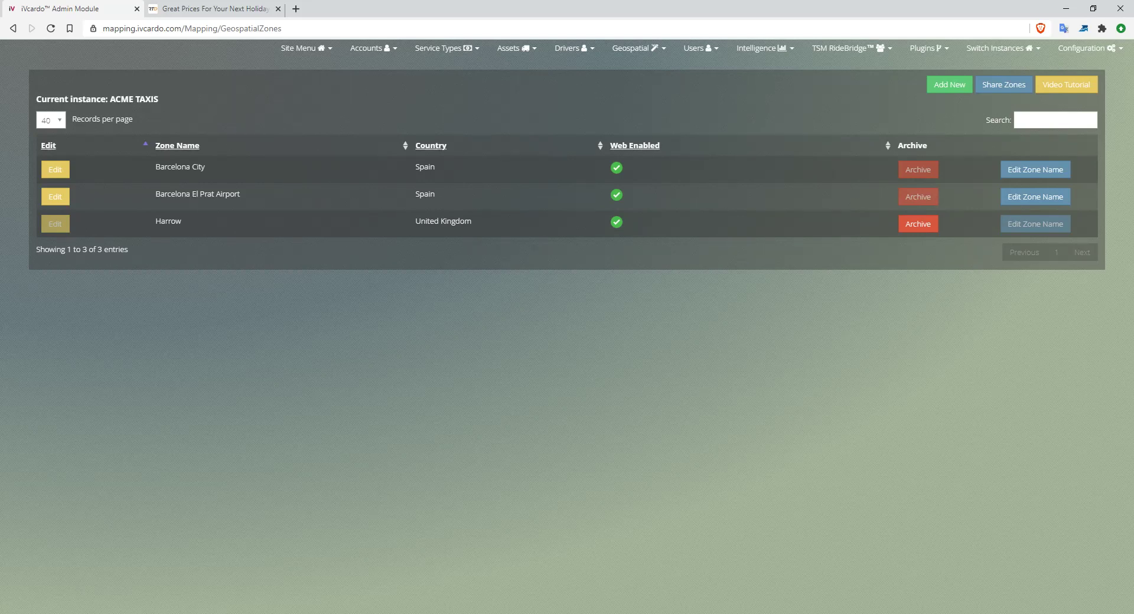
- Start a manual zone and draw a five-point polygon over Sarrià-Sant Gervasi, sharing the northwest edge of the existing Barcelona zone
mouse_move(639, 48)
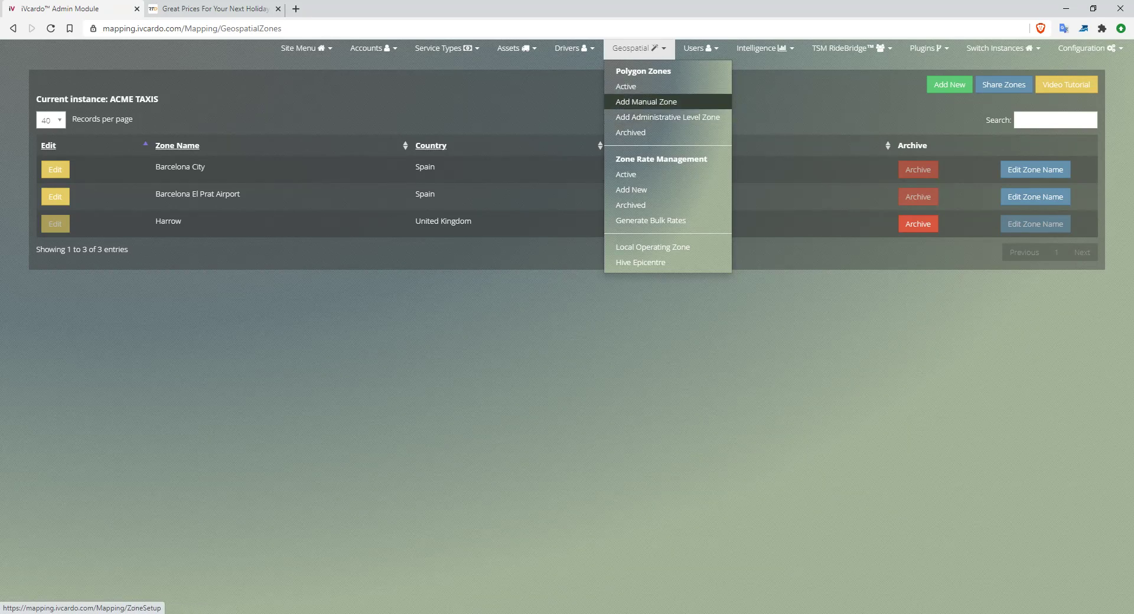
click(647, 101)
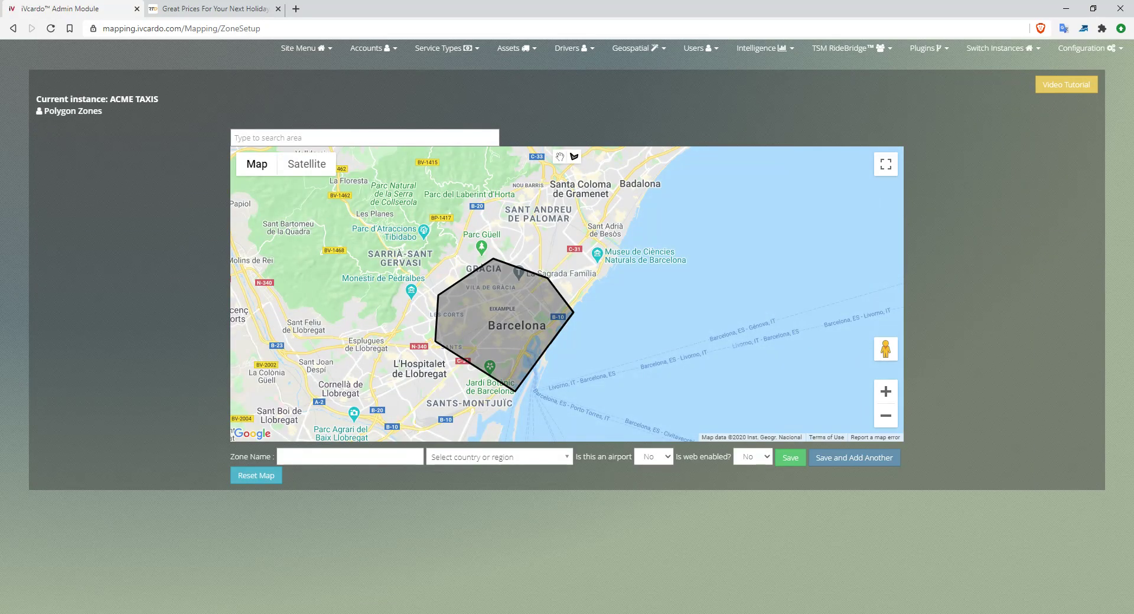
click(437, 295)
click(299, 266)
click(397, 186)
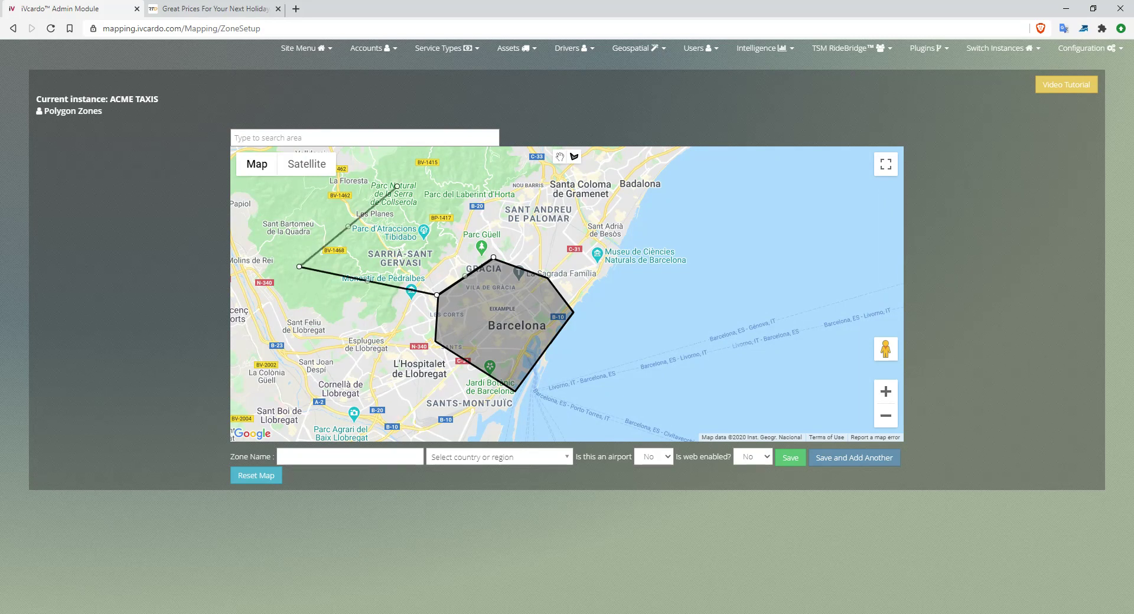
click(522, 186)
click(493, 258)
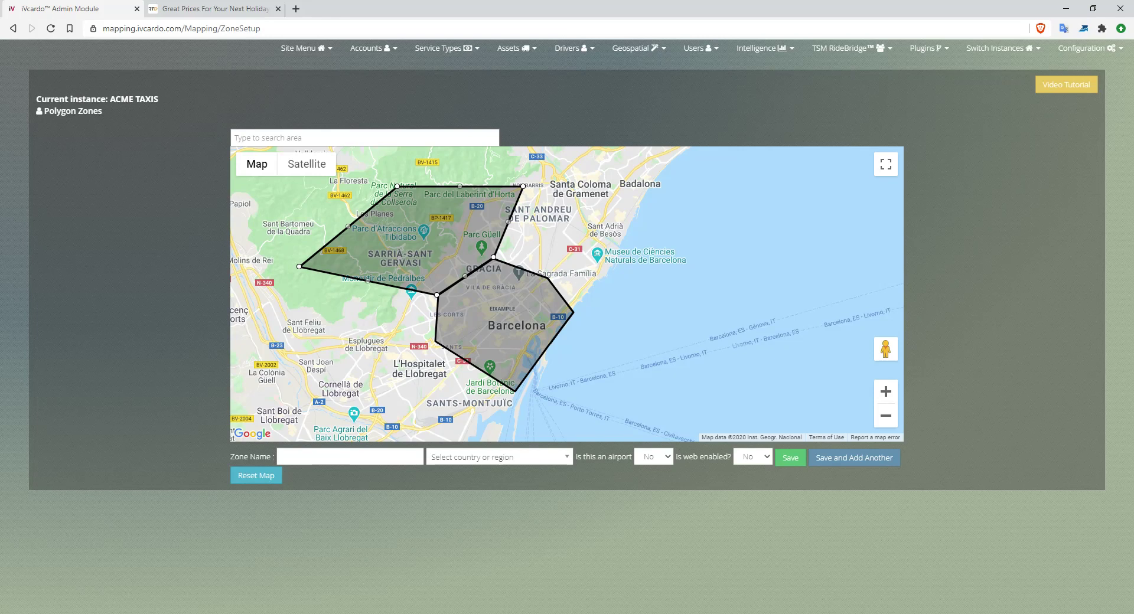
- Name the new zone Sarria Sant Gervasi and set its country to Spain
click(350, 456)
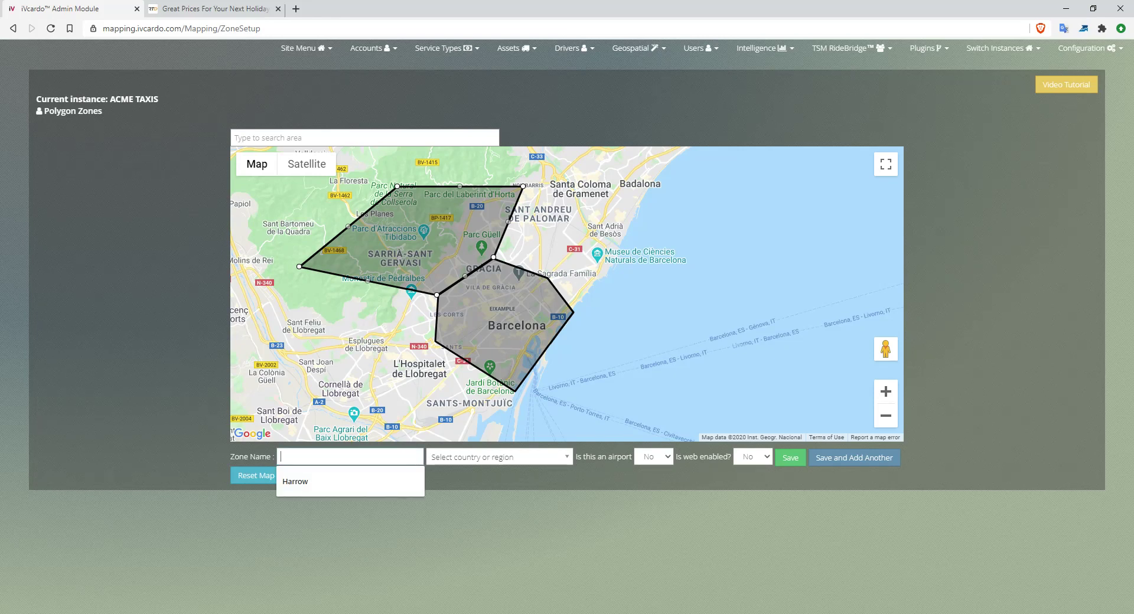
text(Sarria)
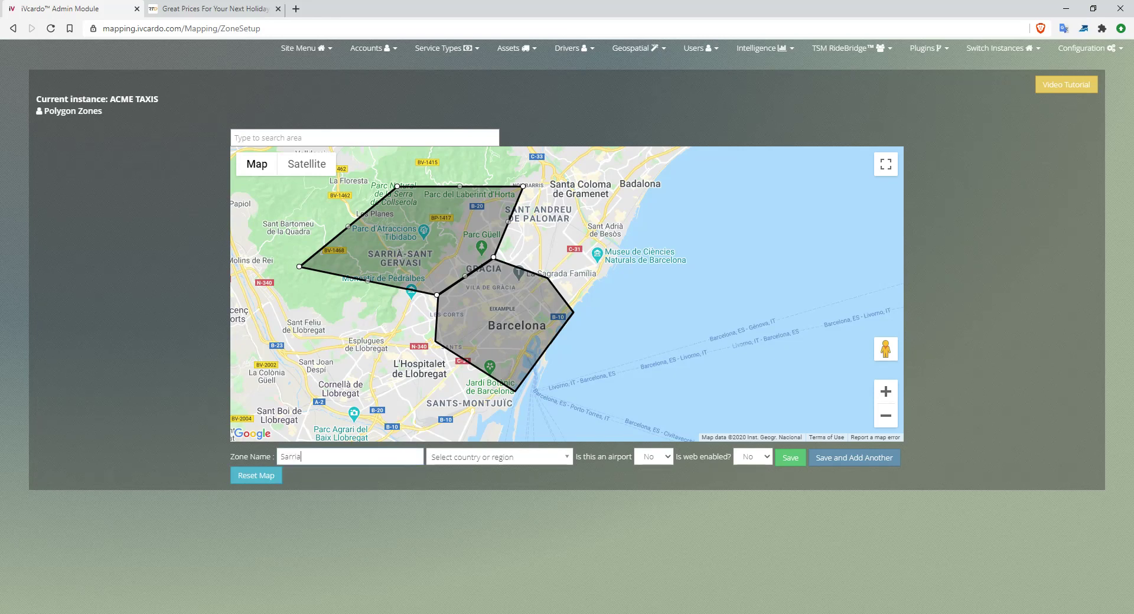
text( Sant Gervasi)
key(Tab)
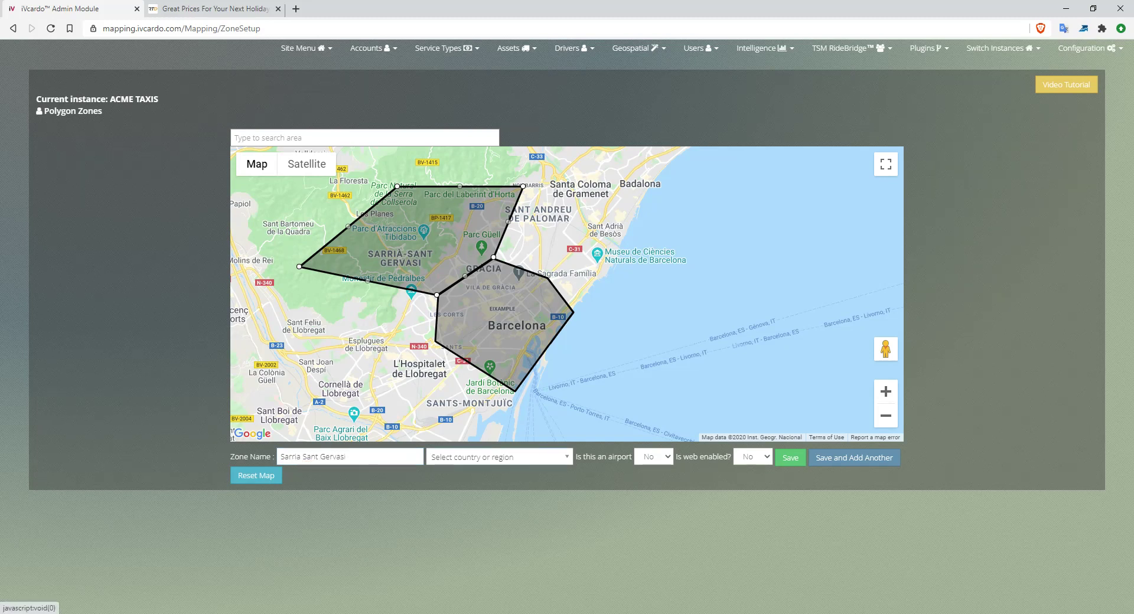
key(Return)
text(sp)
key(Return)
key(Tab)
- Make the Sarria Sant Gervasi zone web enabled and save it
click(753, 457)
click(751, 480)
click(790, 458)
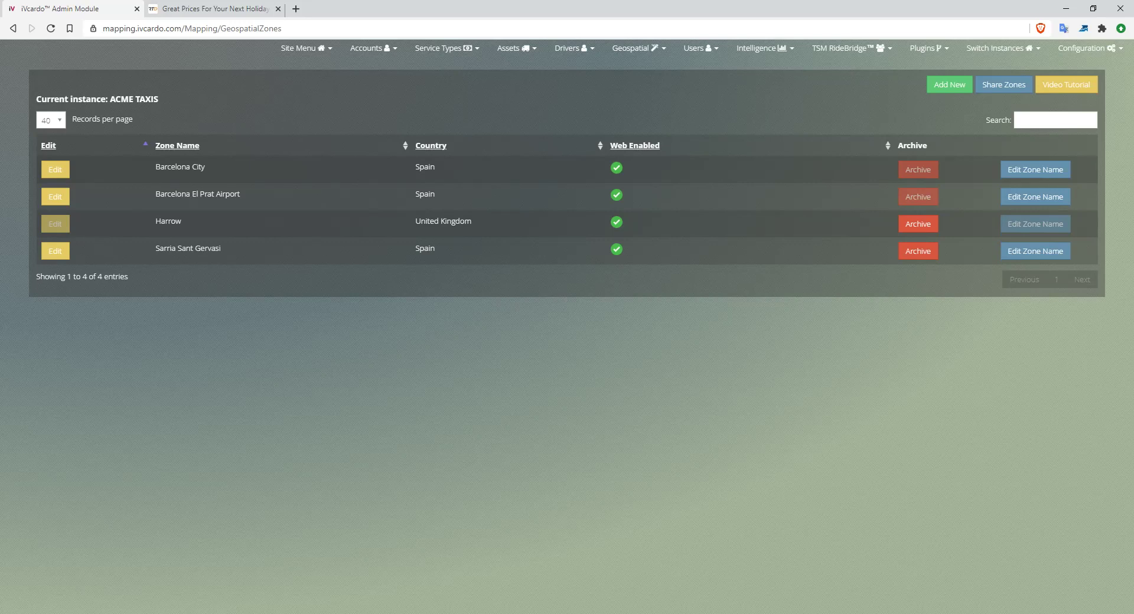
click(443, 48)
double_click(210, 248)
click(211, 251)
- Open the list of active zone rates under Zone Rate Management
click(635, 48)
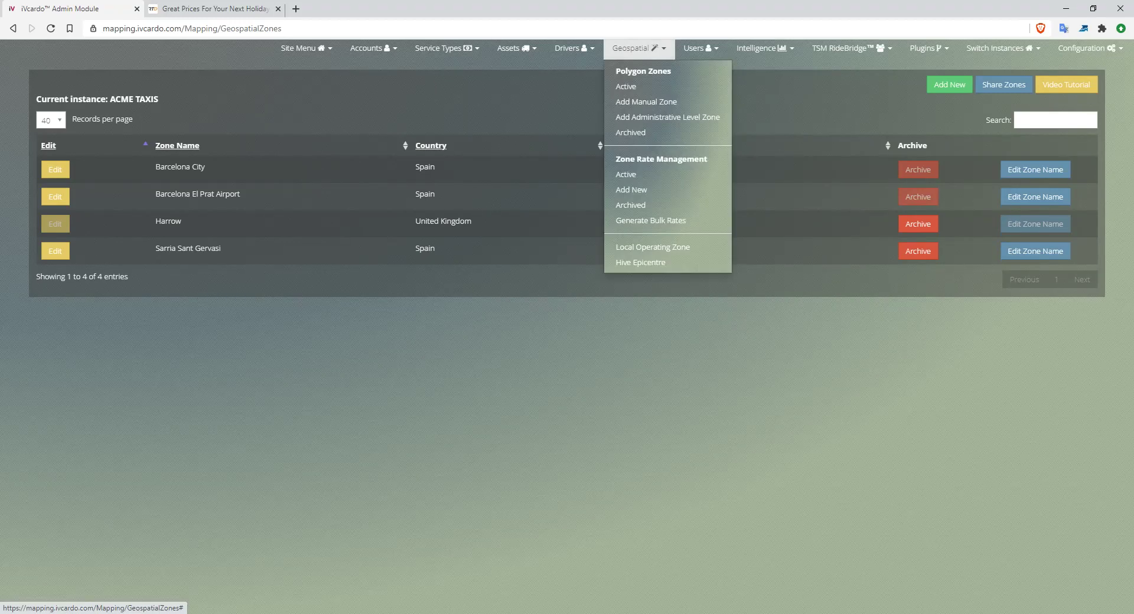
drag(616, 159, 709, 159)
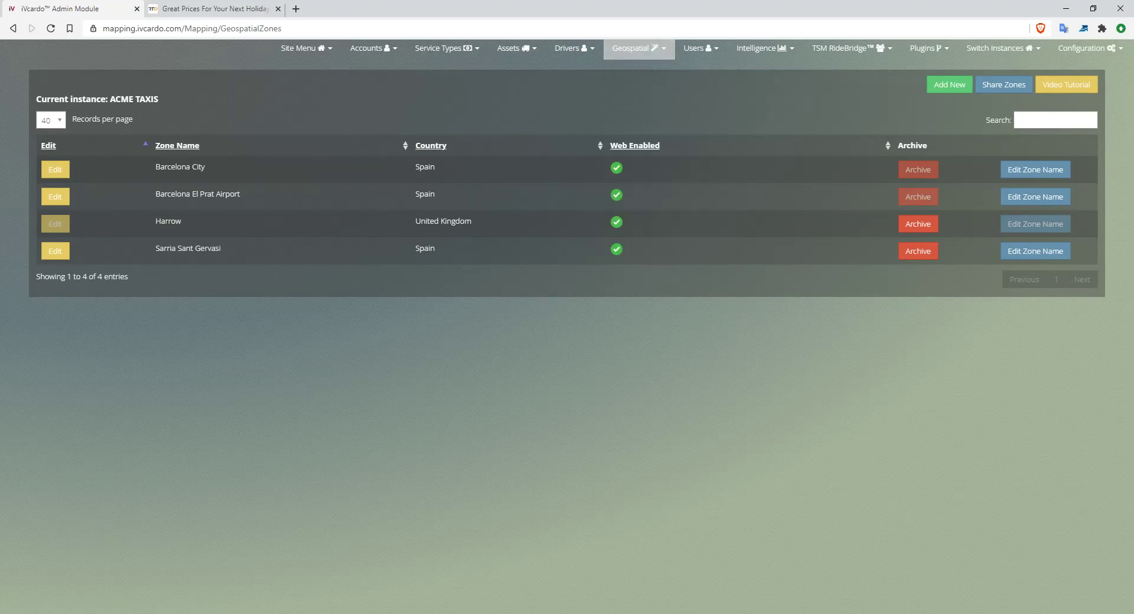
click(635, 48)
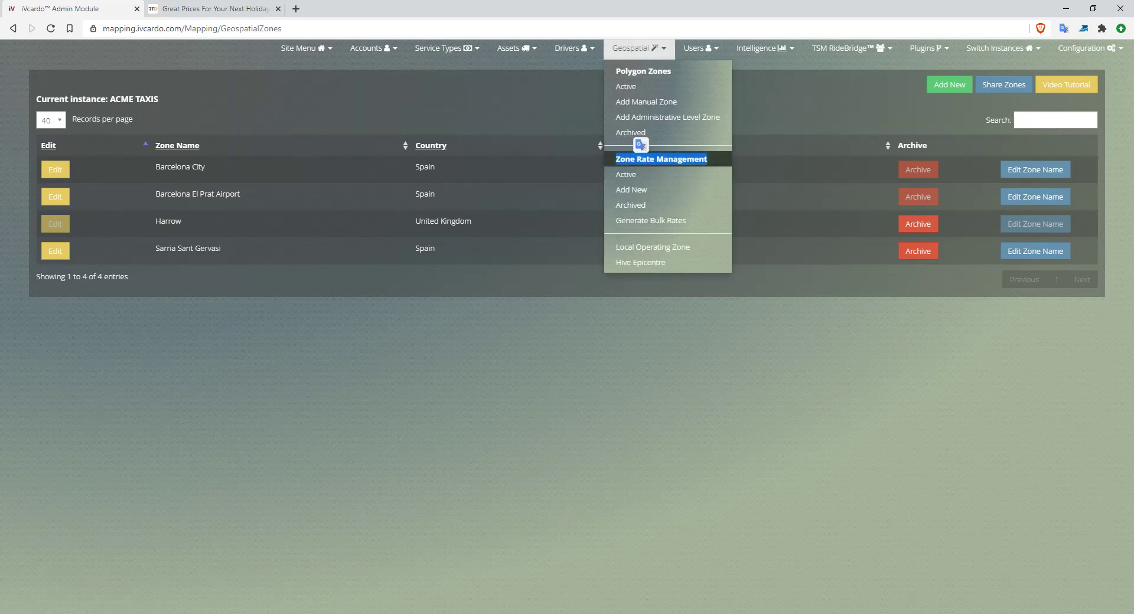
click(660, 153)
click(630, 49)
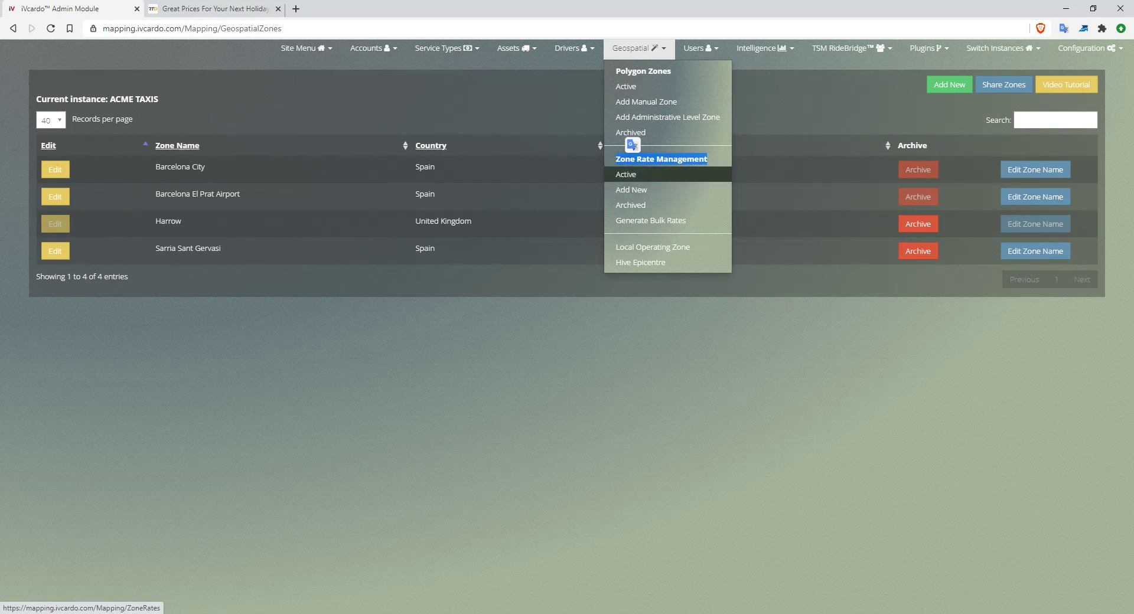
click(625, 175)
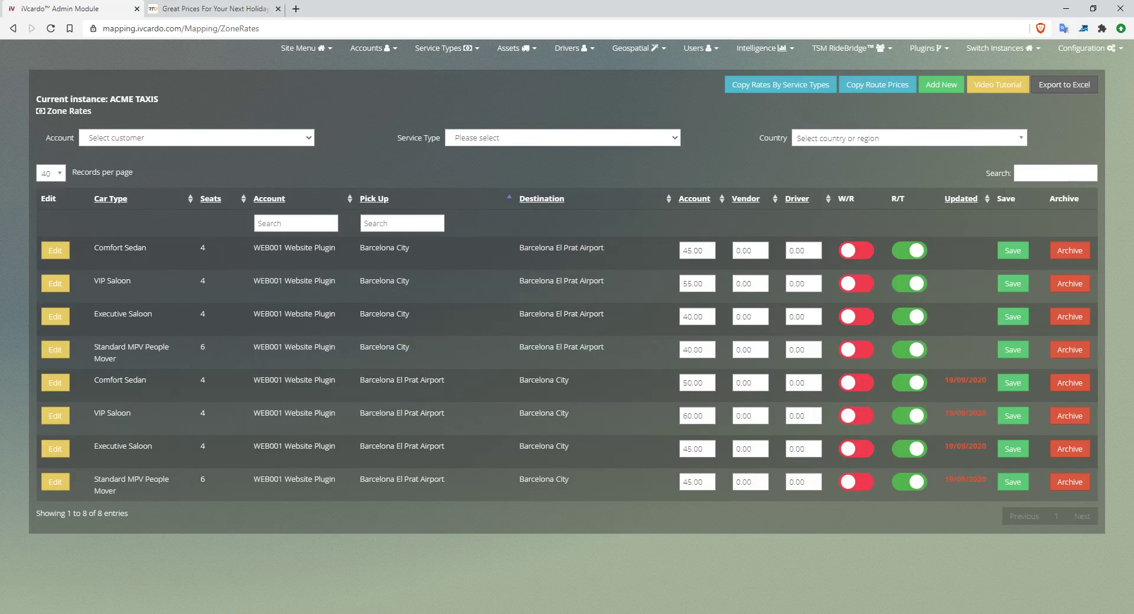
- Examine the Comfort Sedan rates by account, comparing the Barcelona City to El Prat Airport price with the reverse direction
drag(254, 248, 336, 249)
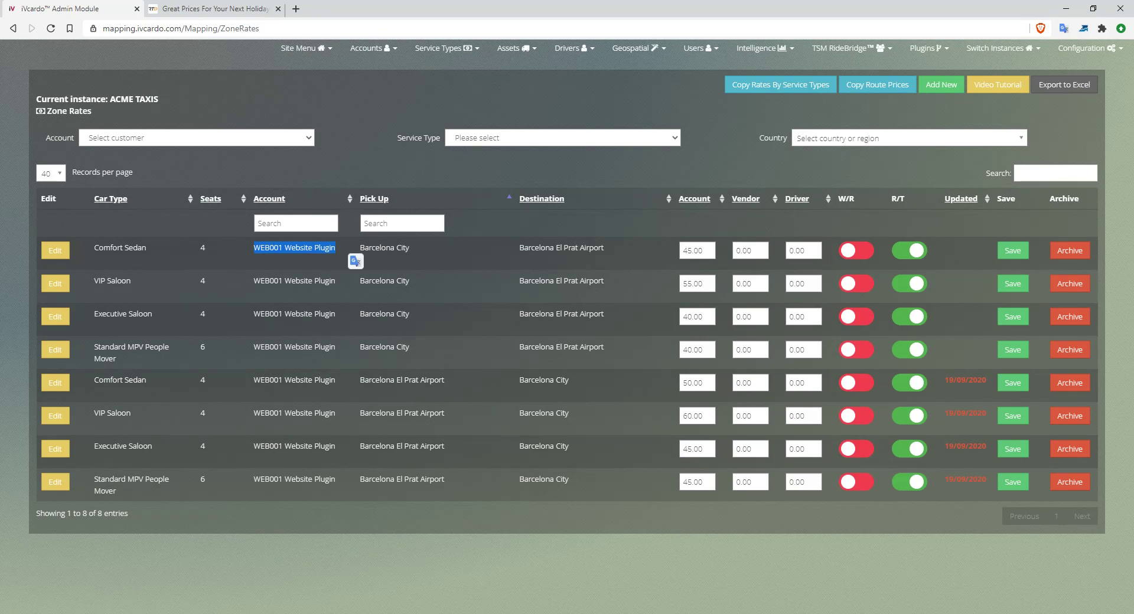
drag(360, 380, 569, 381)
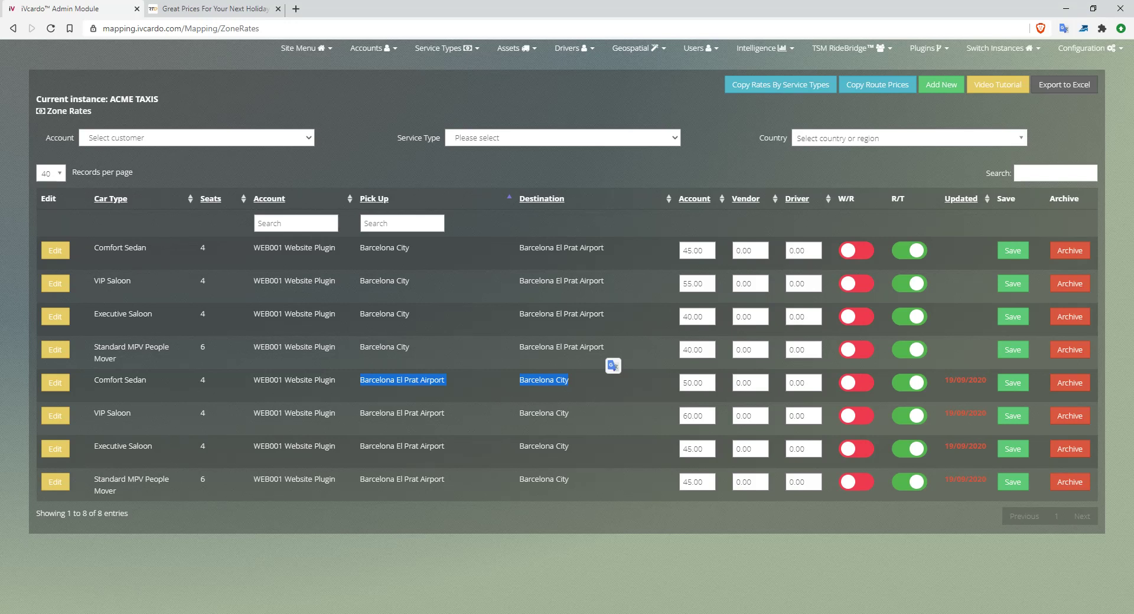
double_click(693, 251)
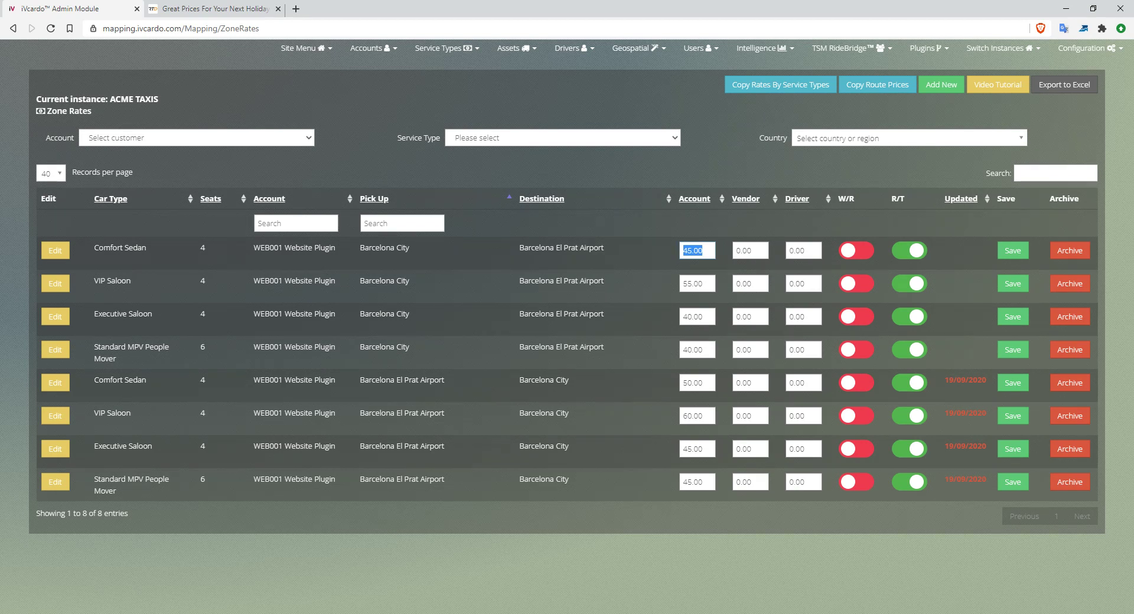
drag(444, 380, 360, 379)
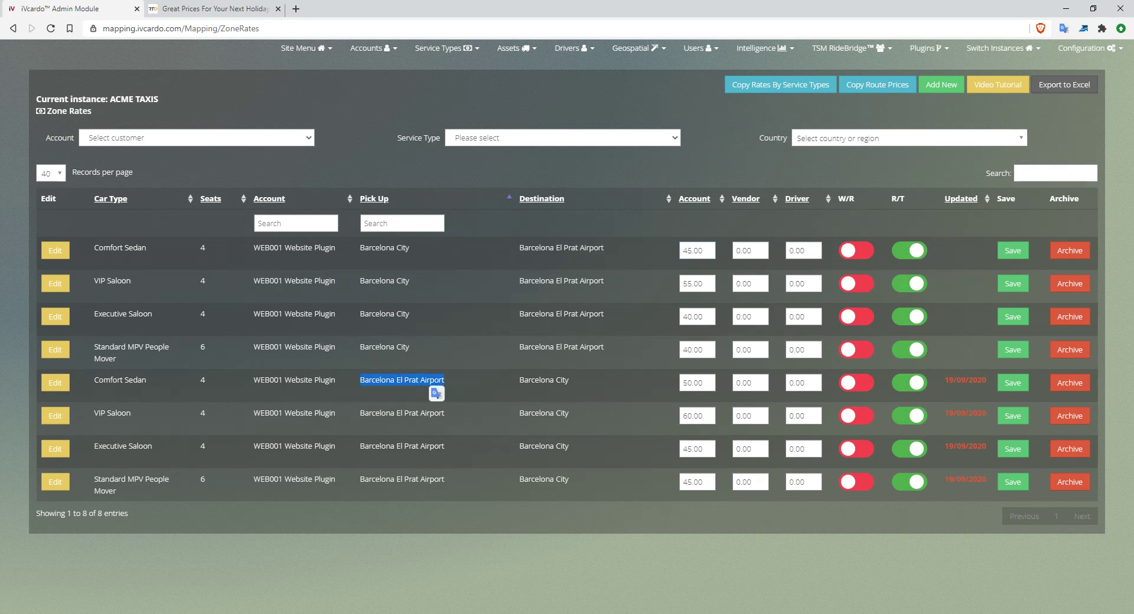
double_click(693, 383)
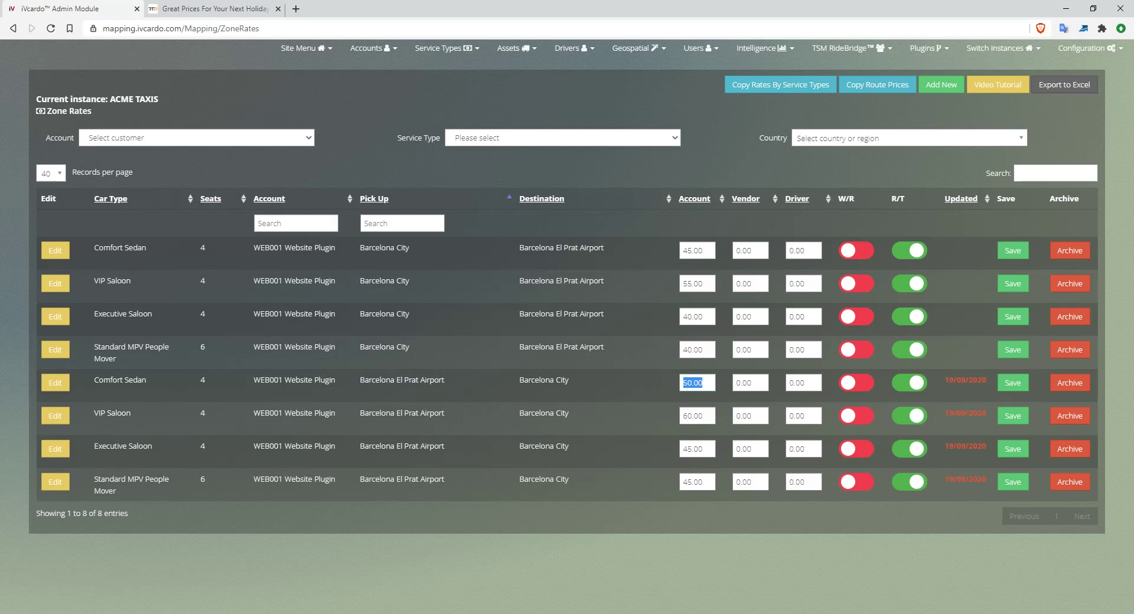
- Review the account, service type and country filters available for the zone rates without applying any
click(1056, 174)
click(196, 138)
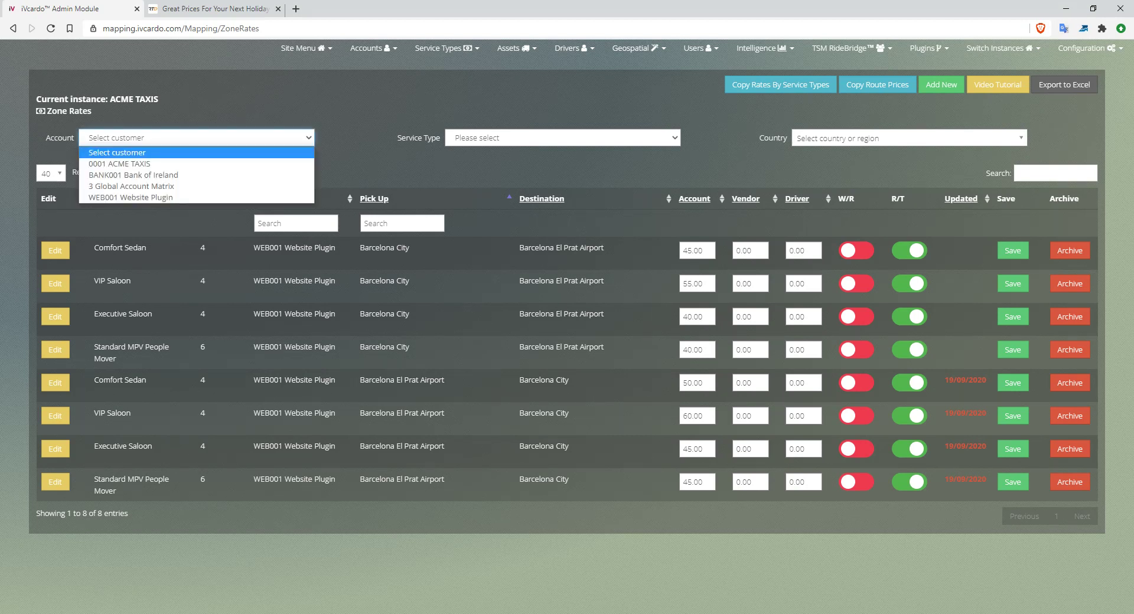
click(197, 139)
click(563, 138)
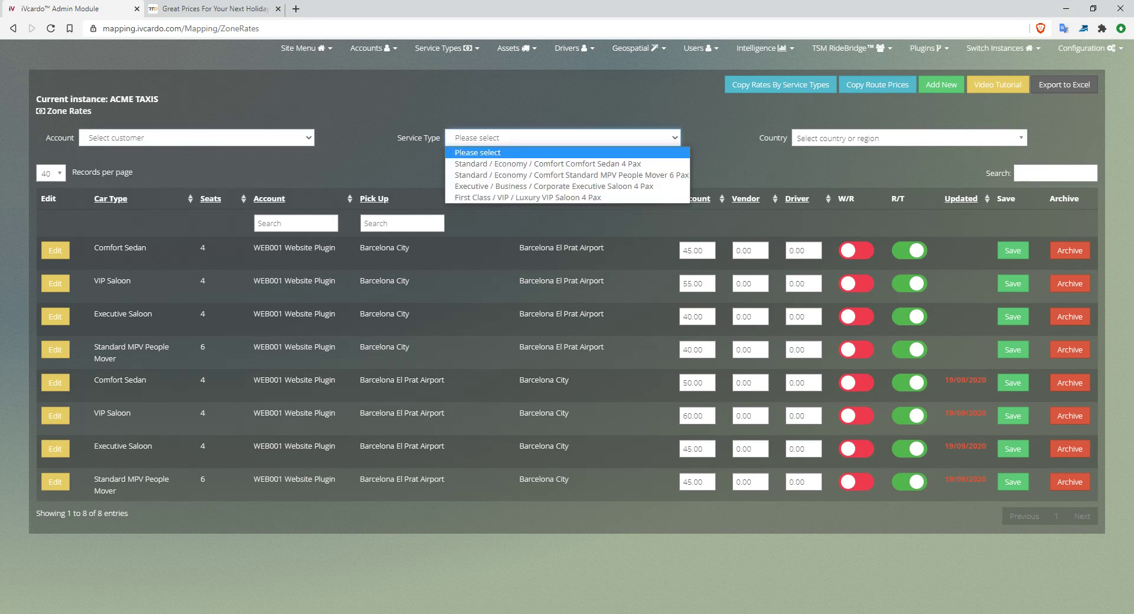
click(563, 138)
click(909, 139)
click(909, 138)
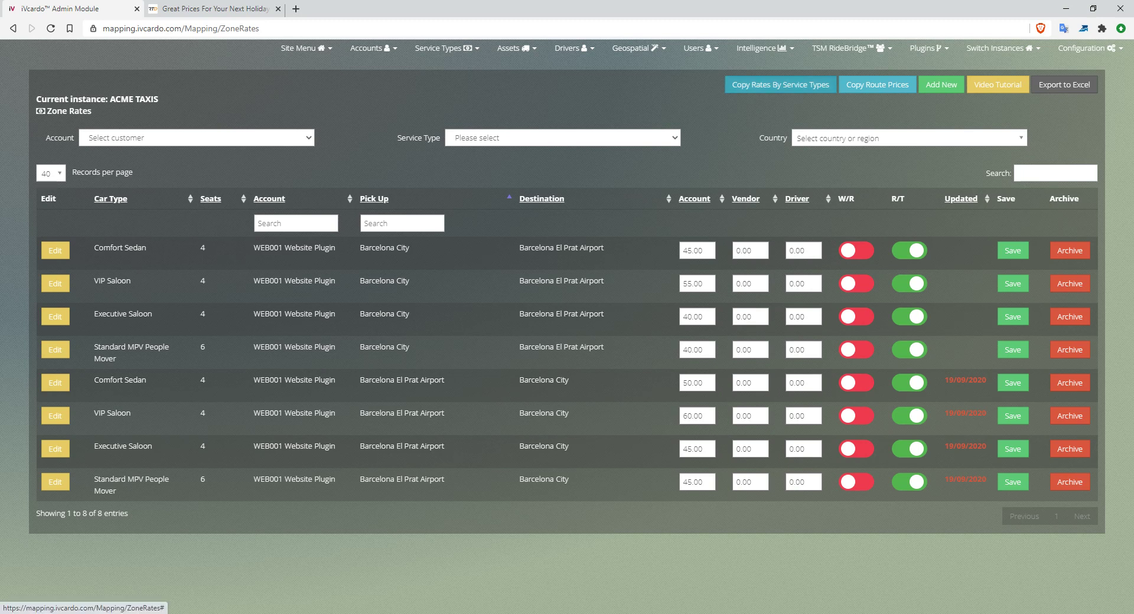
- Start copying rates by service type for the Website Plugin account, with Comfort Sedan 4 Pax as the service type to copy from
click(780, 85)
click(595, 109)
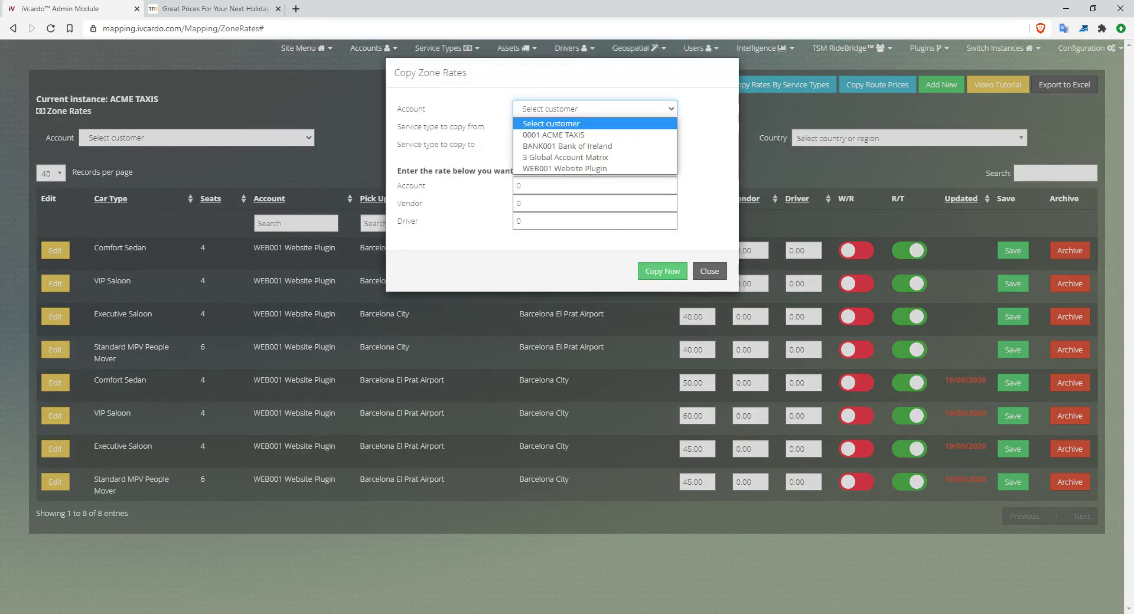
click(565, 169)
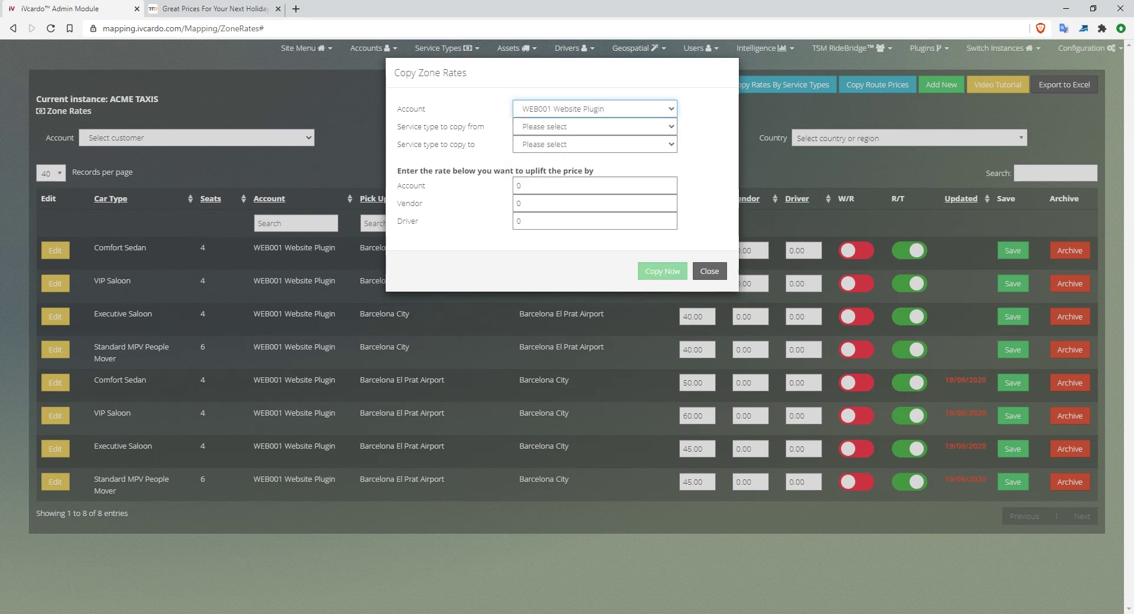
click(595, 127)
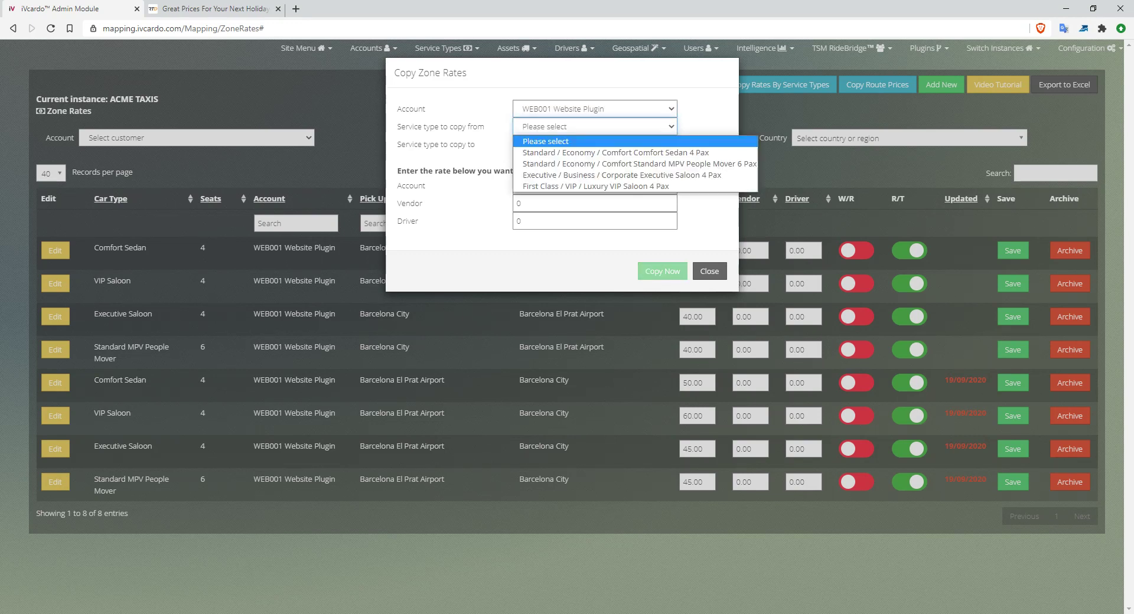
key(Down)
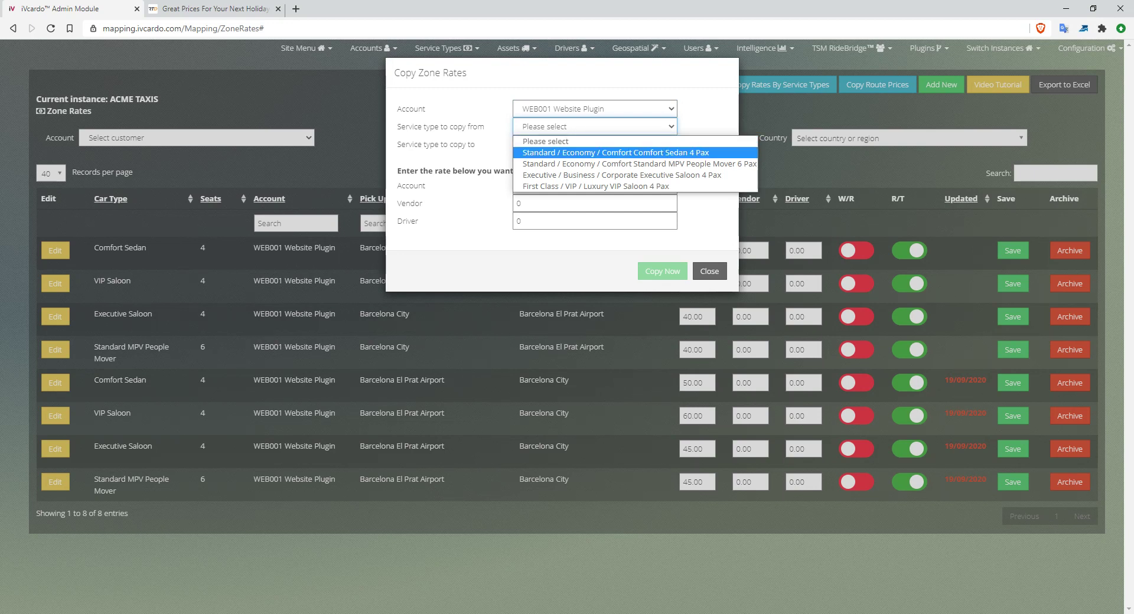
key(Return)
- Choose Standard MPV People Mover 6 Pax as the service type to copy the rates to
click(595, 144)
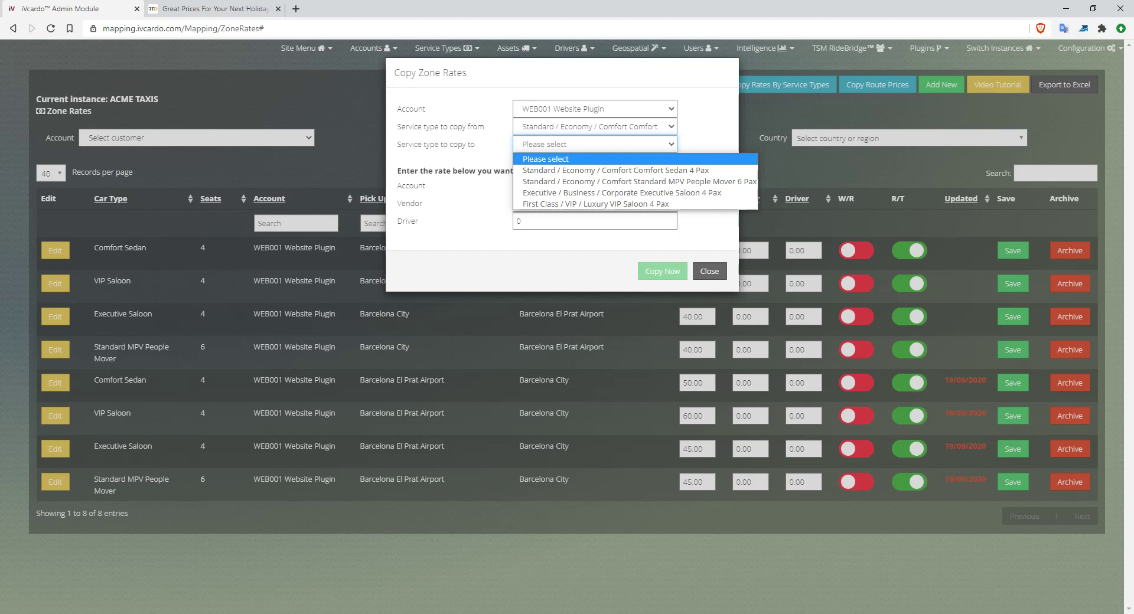
key(Down)
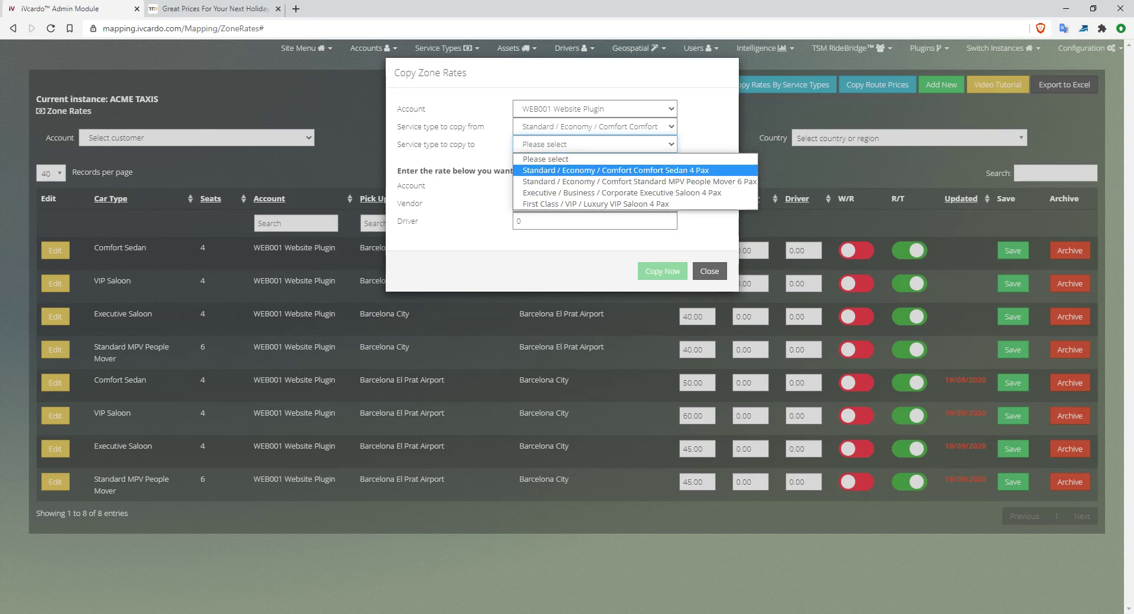
key(Down)
key(Down)
key(Down)
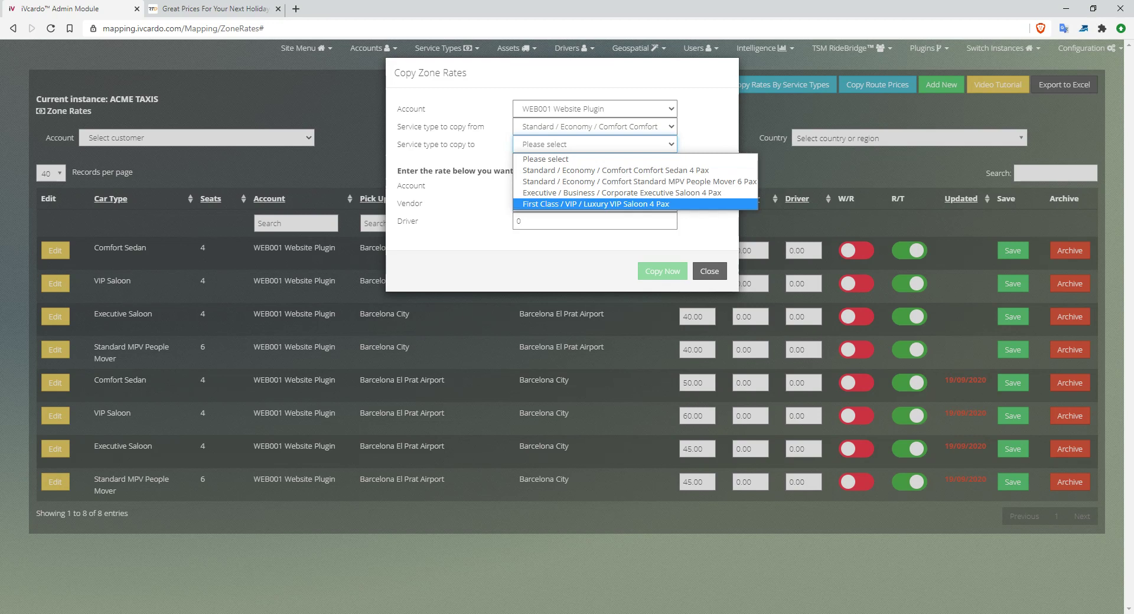
key(Up)
key(Up)
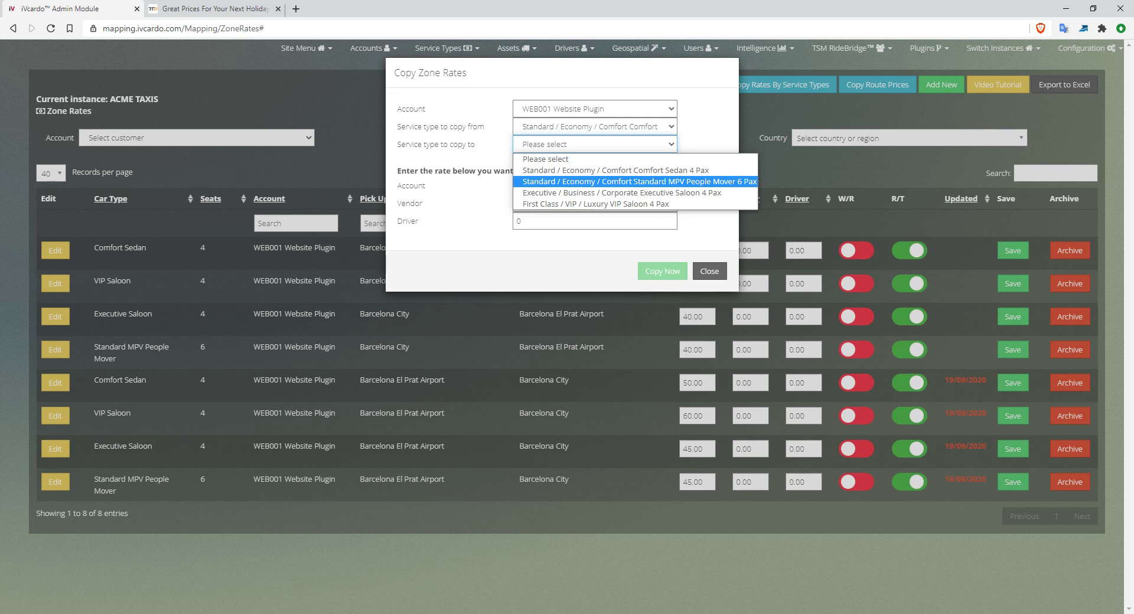
key(Return)
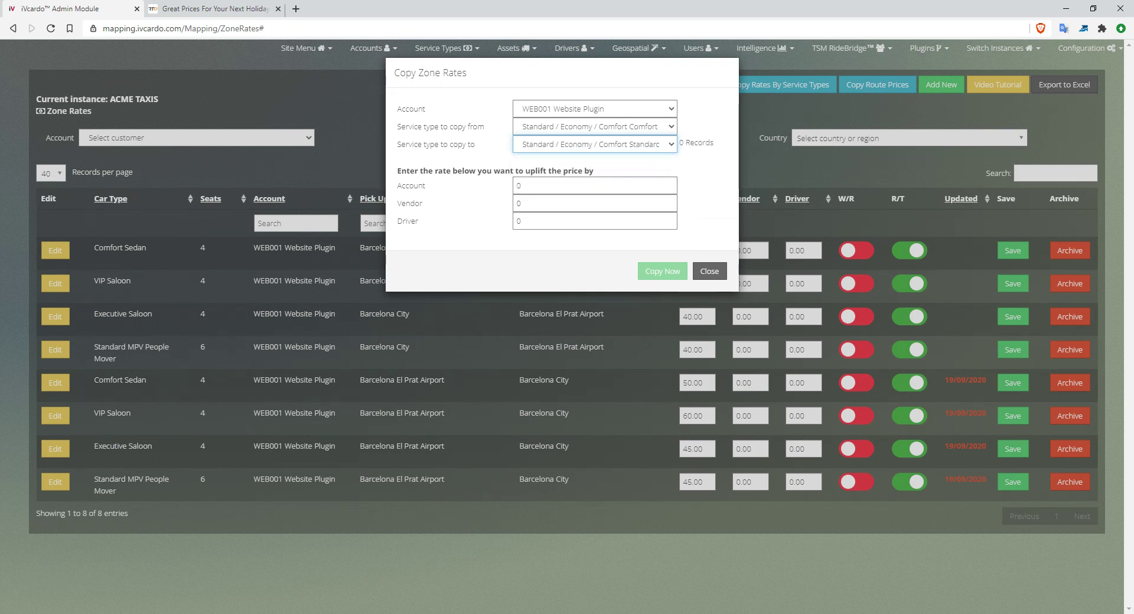
- Set the price uplift to 10 for the account, 5 for the vendor and 2 for the driver
key(Tab)
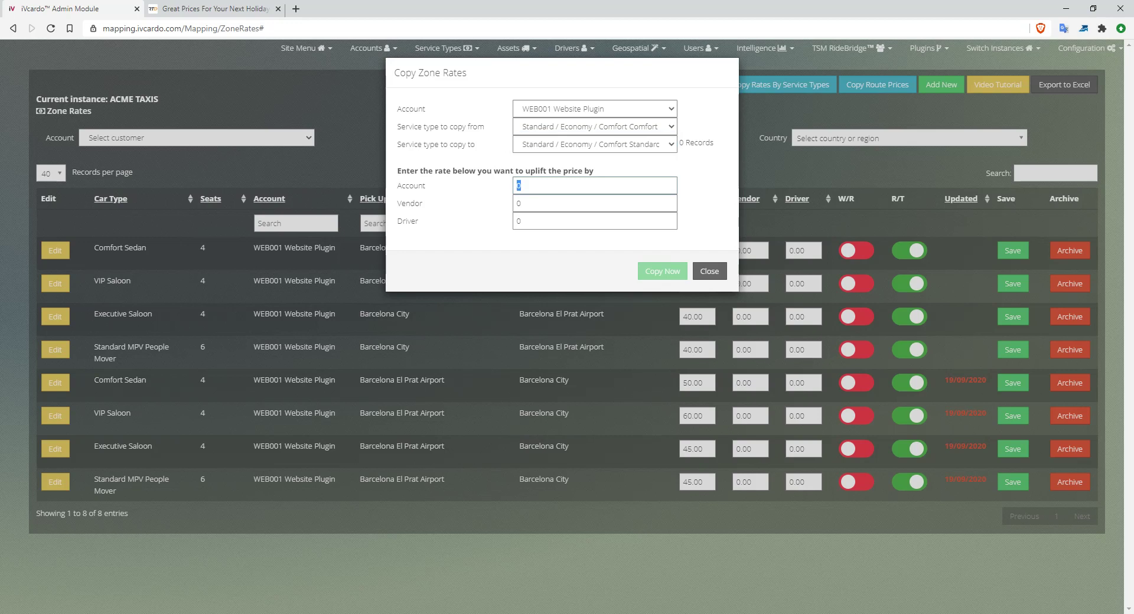
text(10)
key(Tab)
text(5)
key(Tab)
text(2)
- Switch the rate copy to the Bank of Ireland account, and close the dialog without copying
click(595, 109)
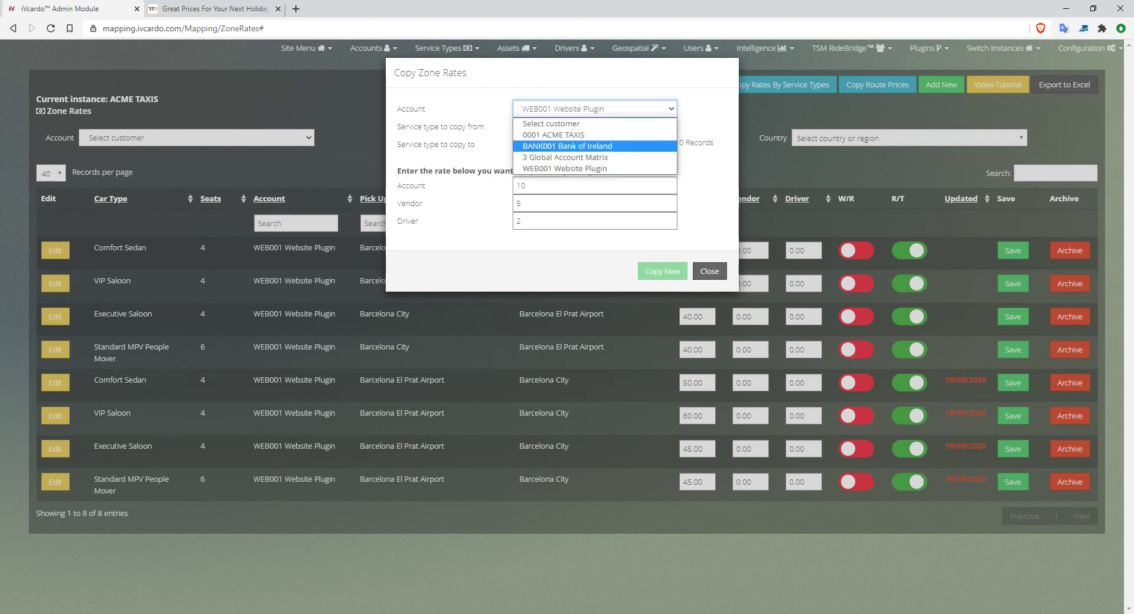
key(Return)
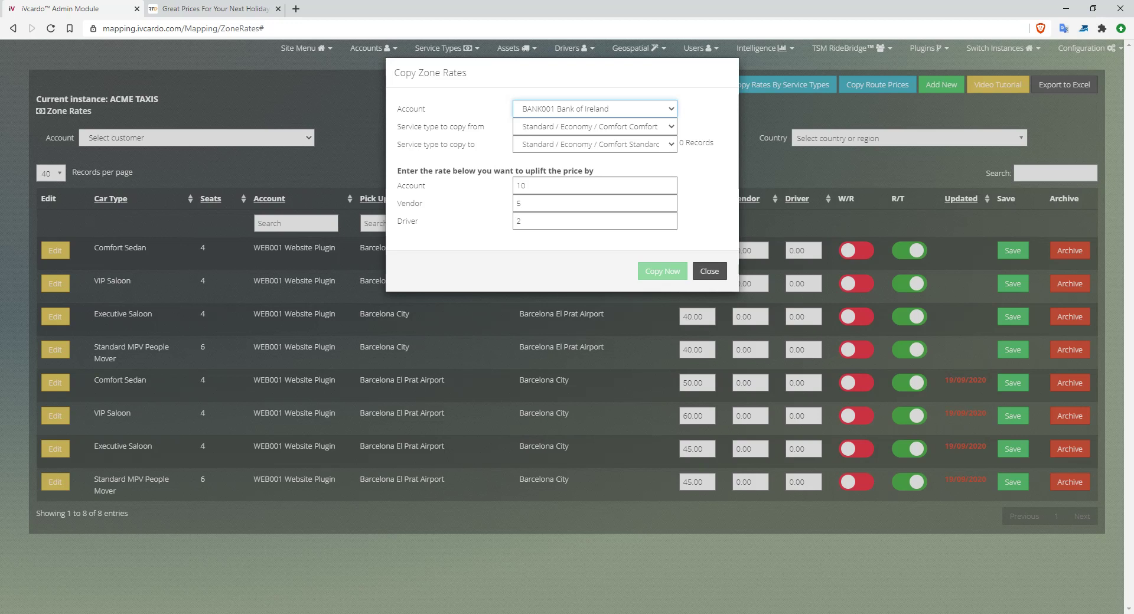
click(709, 271)
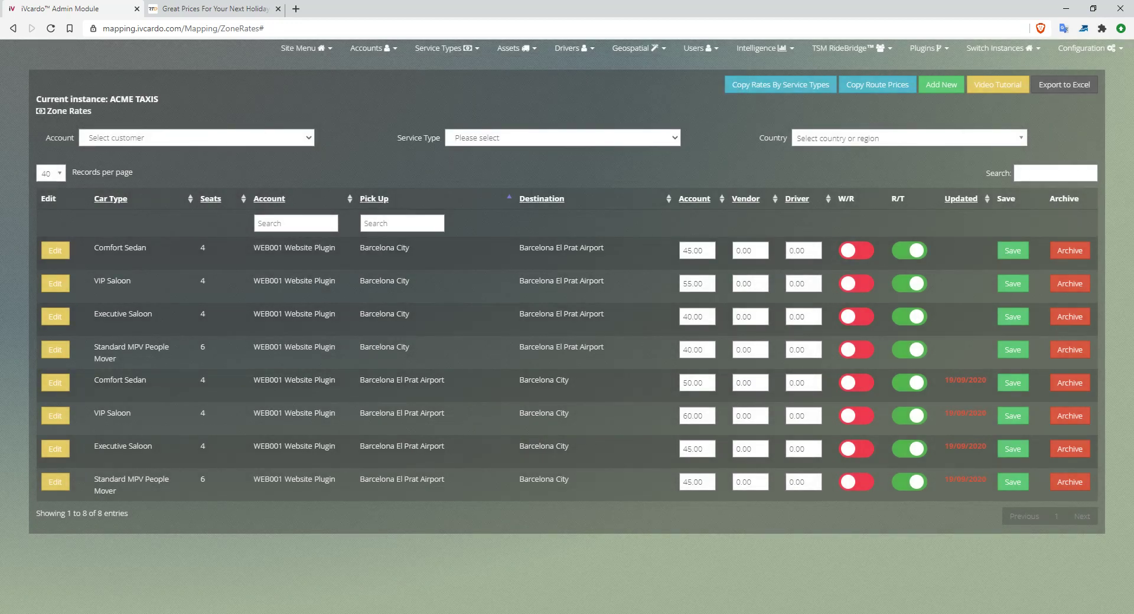
- Start copying route prices with Website Plugin as the account to copy from and Bank of Ireland as the account to copy to
click(877, 85)
click(570, 109)
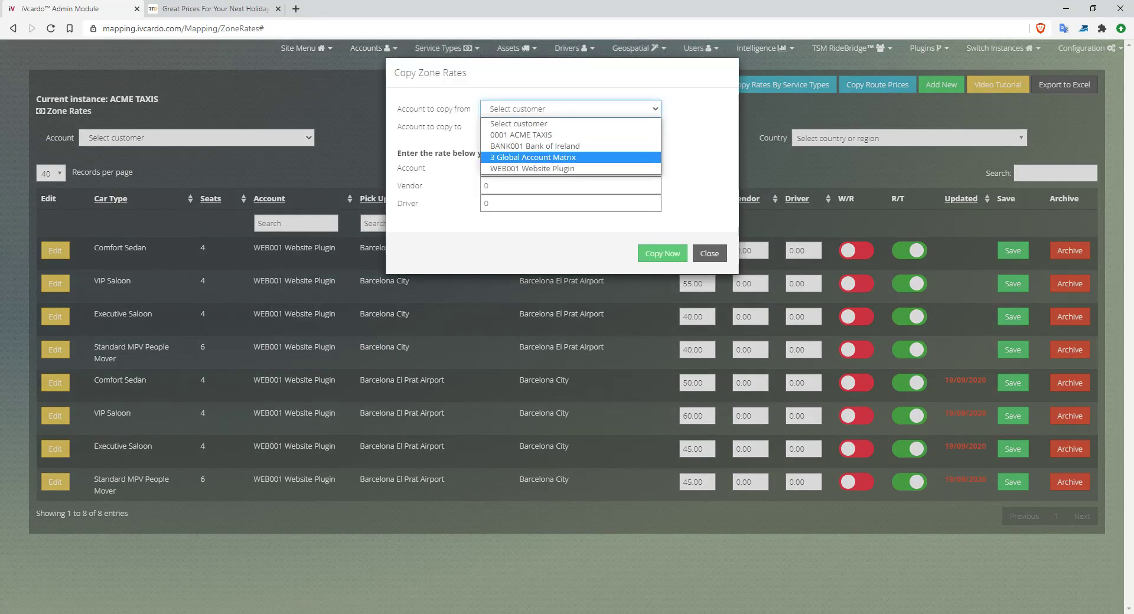
click(532, 168)
click(570, 127)
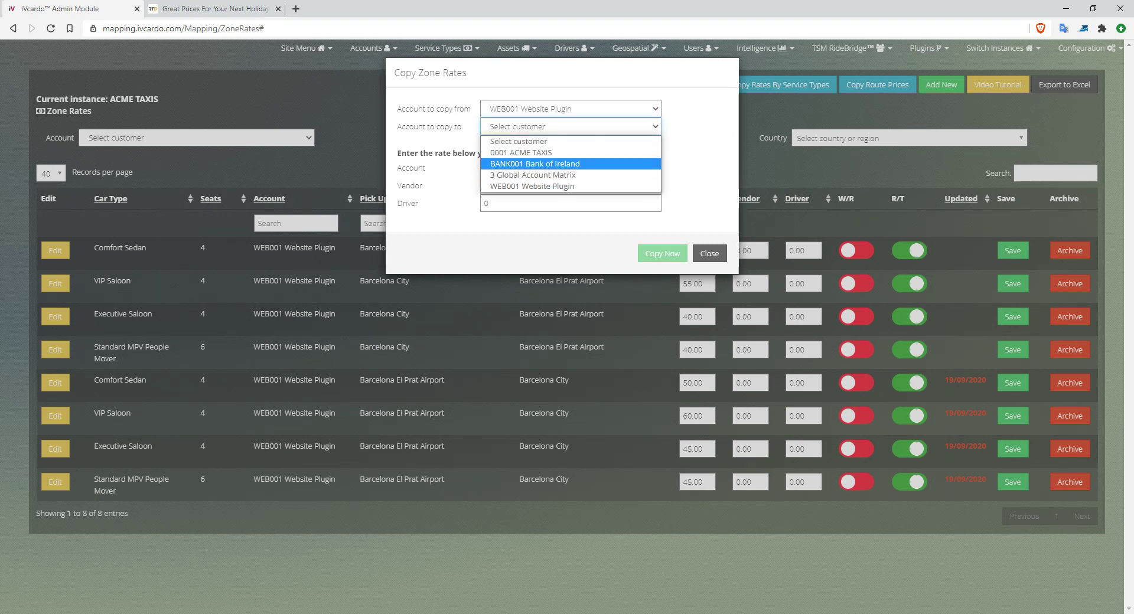
click(535, 163)
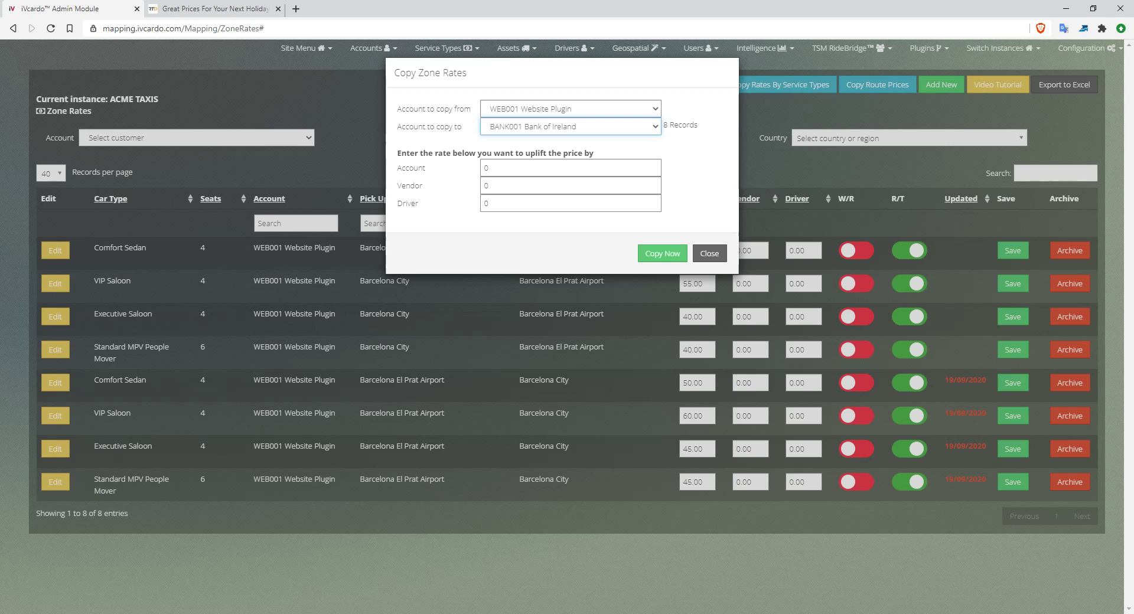
- Set the account price uplift to 5, leave the vendor and driver uplifts at 0, and run the route price copy
key(Tab)
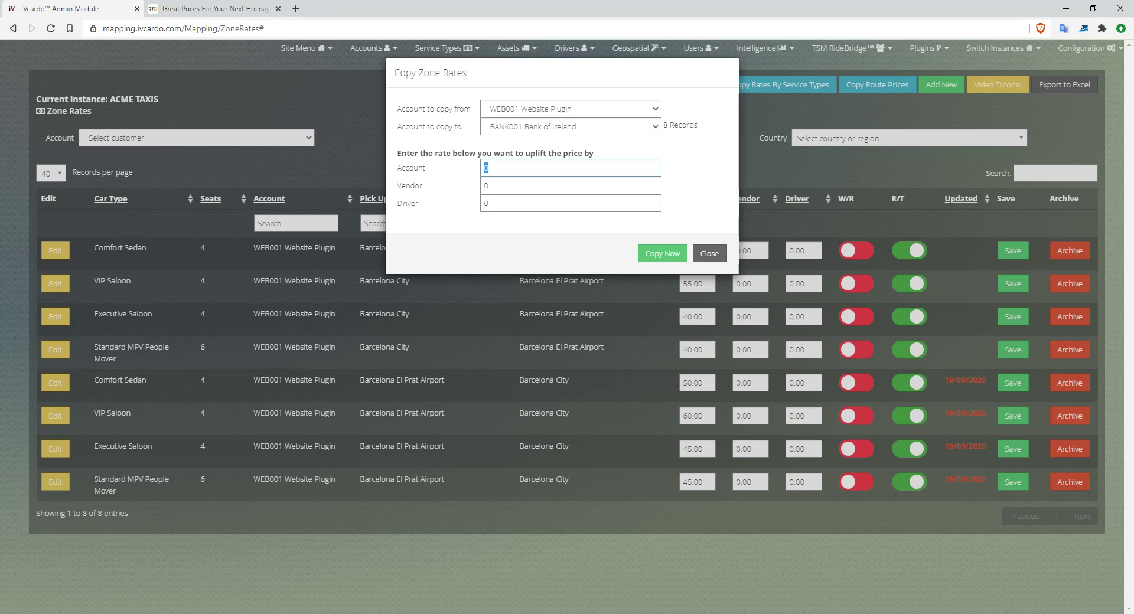
text(5)
key(Tab)
key(Tab)
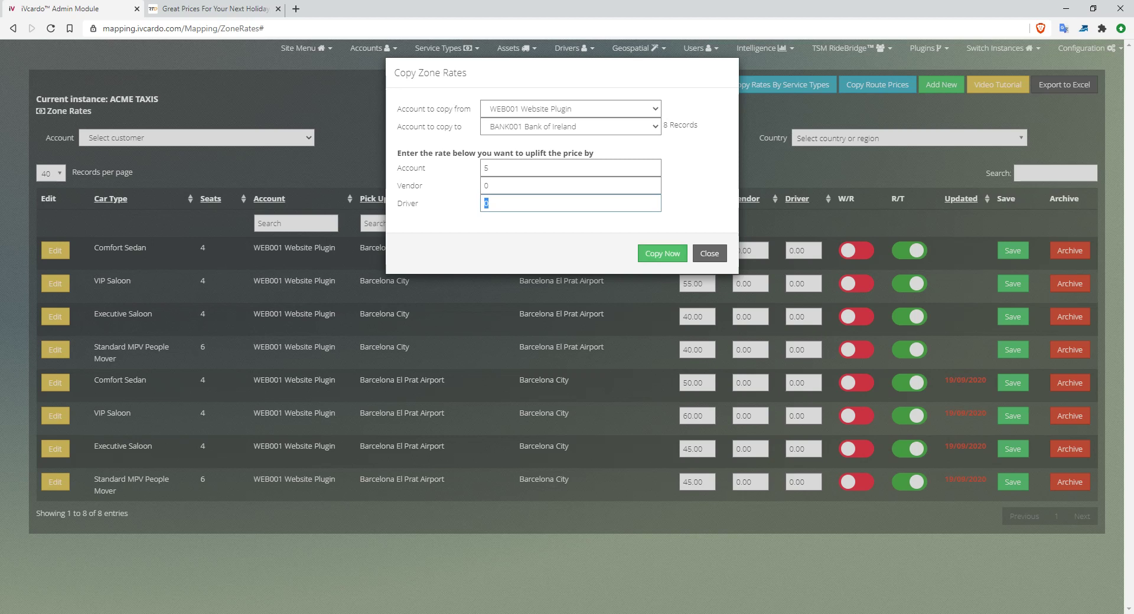
click(662, 253)
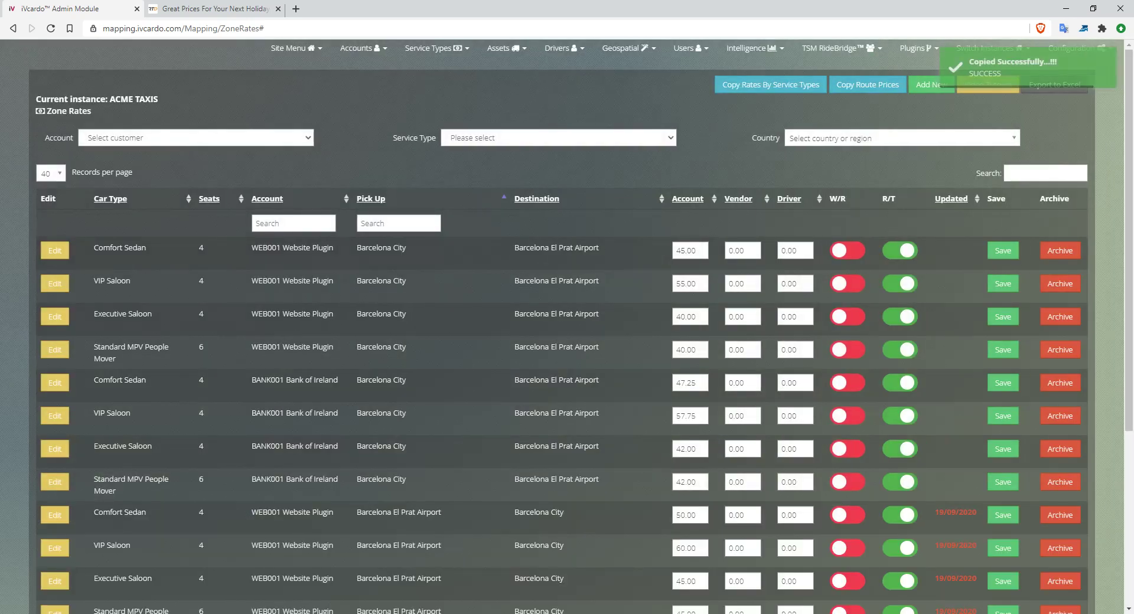
- Review the Bank of Ireland zone rates and their account prices for the Barcelona City and Barcelona El Prat Airport routes
scroll(567, 324, down, 1)
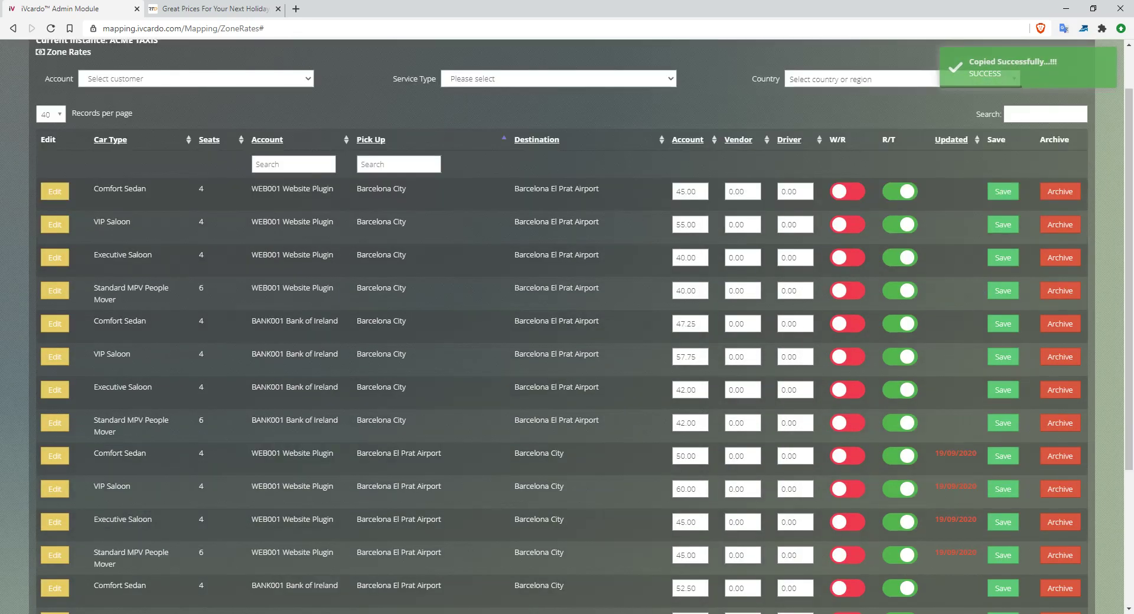
drag(252, 420, 598, 421)
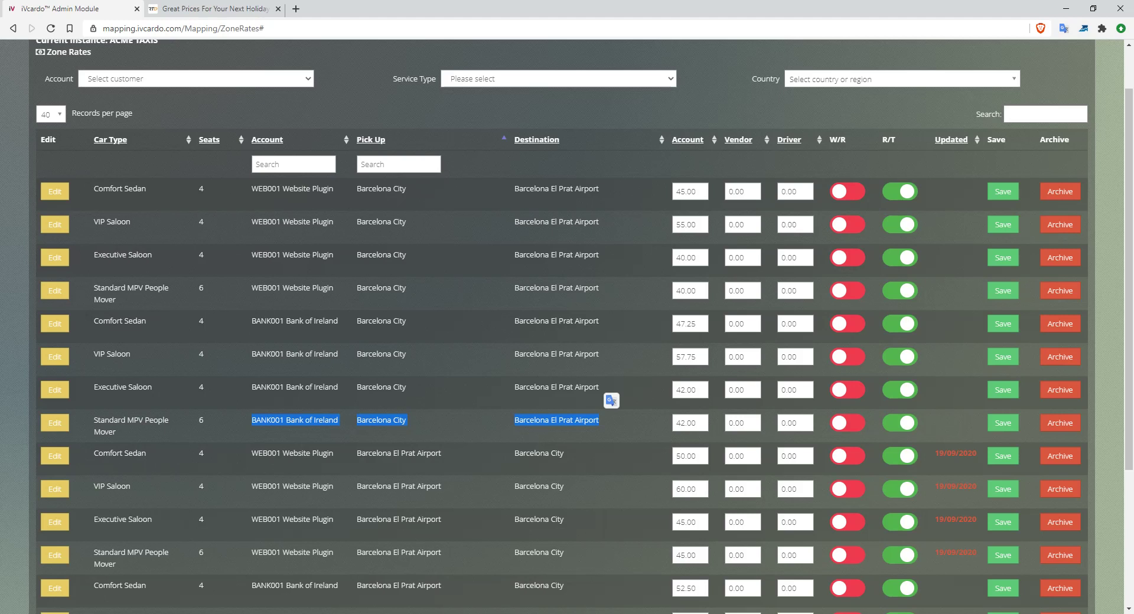
double_click(686, 324)
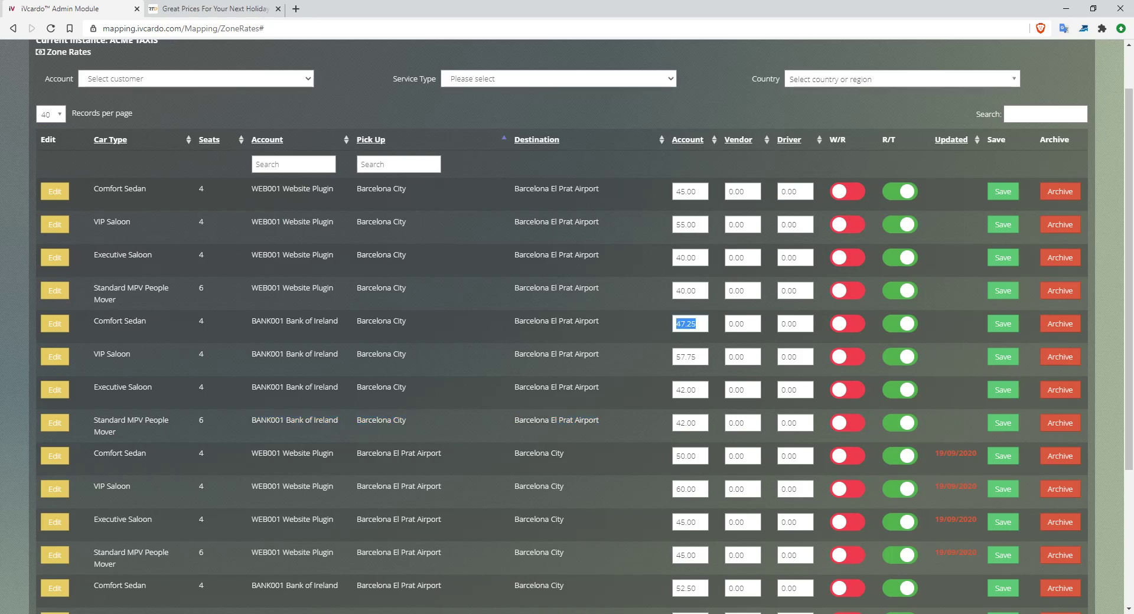
double_click(687, 357)
scroll(566, 319, up, 1)
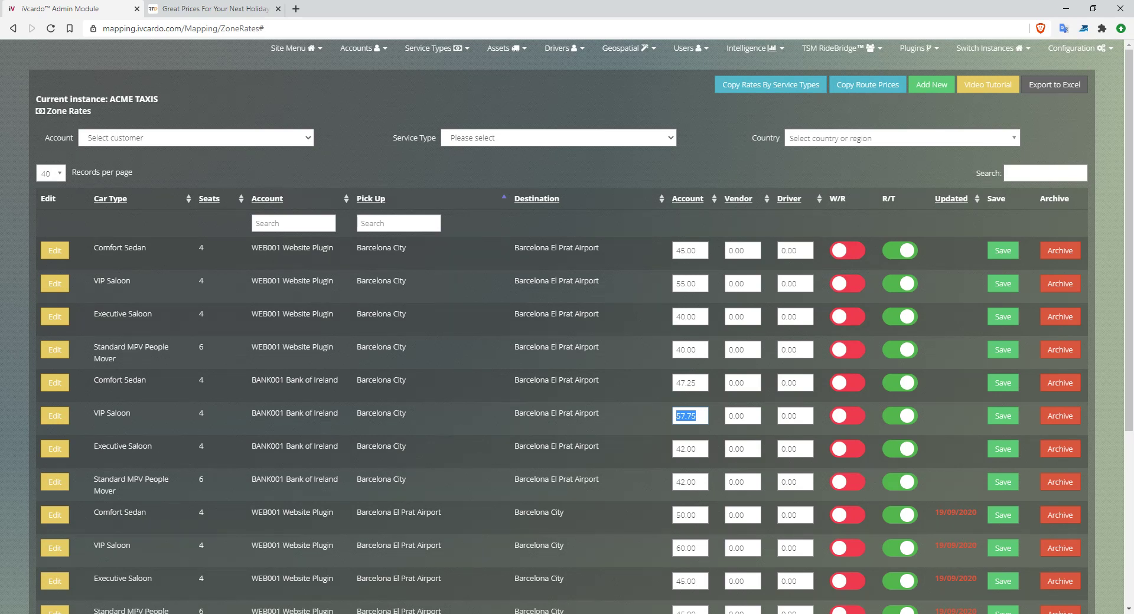
scroll(567, 319, down, 4)
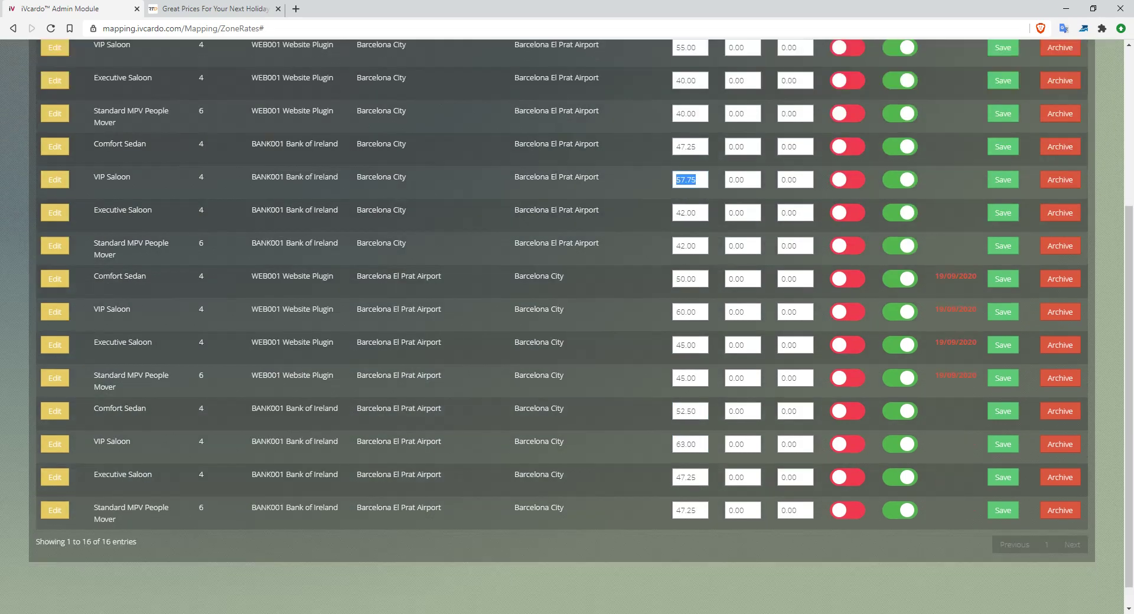
scroll(567, 319, up, 4)
click(689, 416)
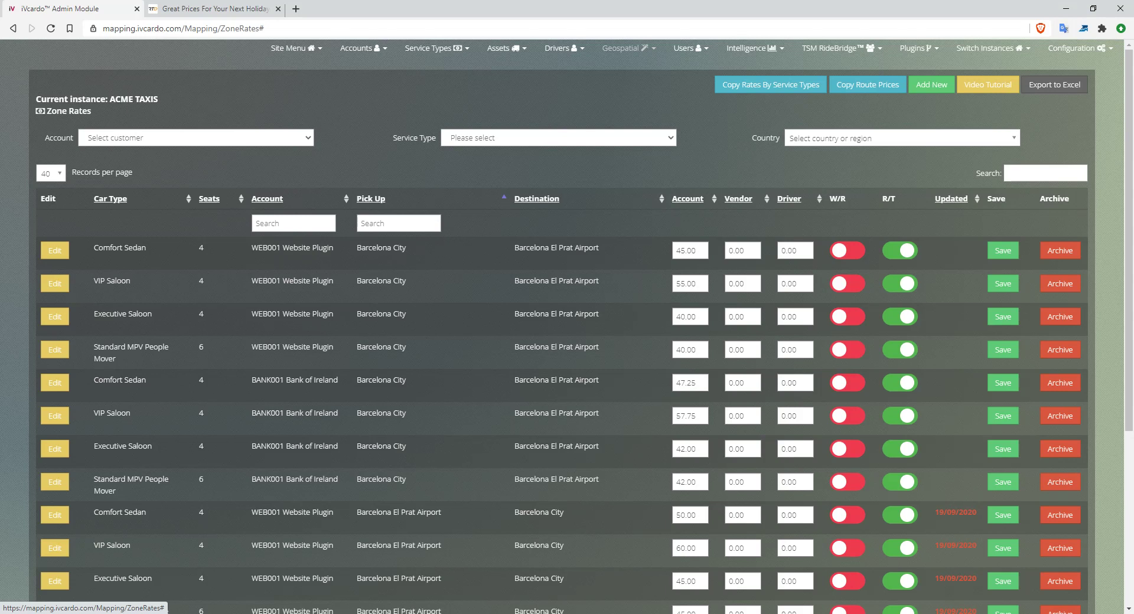
- Open bulk rate generation for zones and keep 3 Global Account Matrix as the account
click(629, 49)
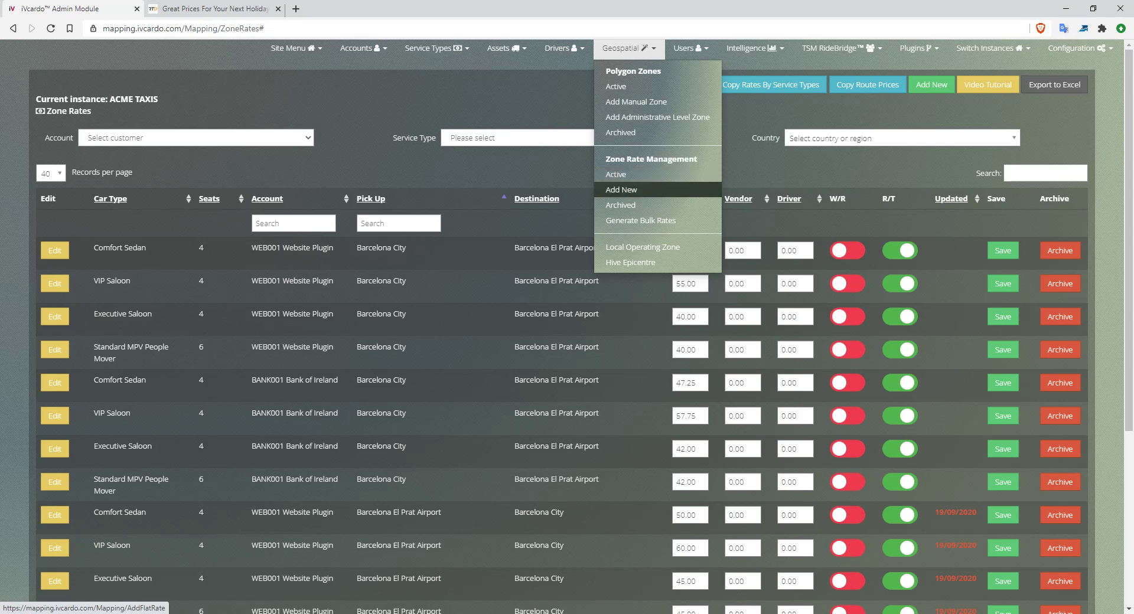
click(641, 221)
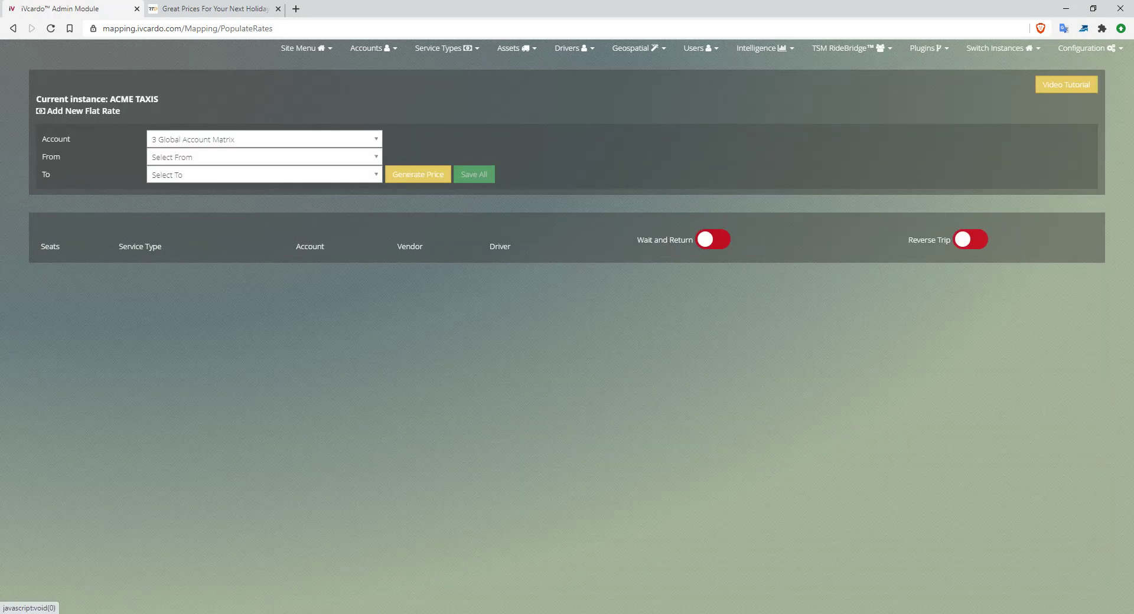
click(264, 139)
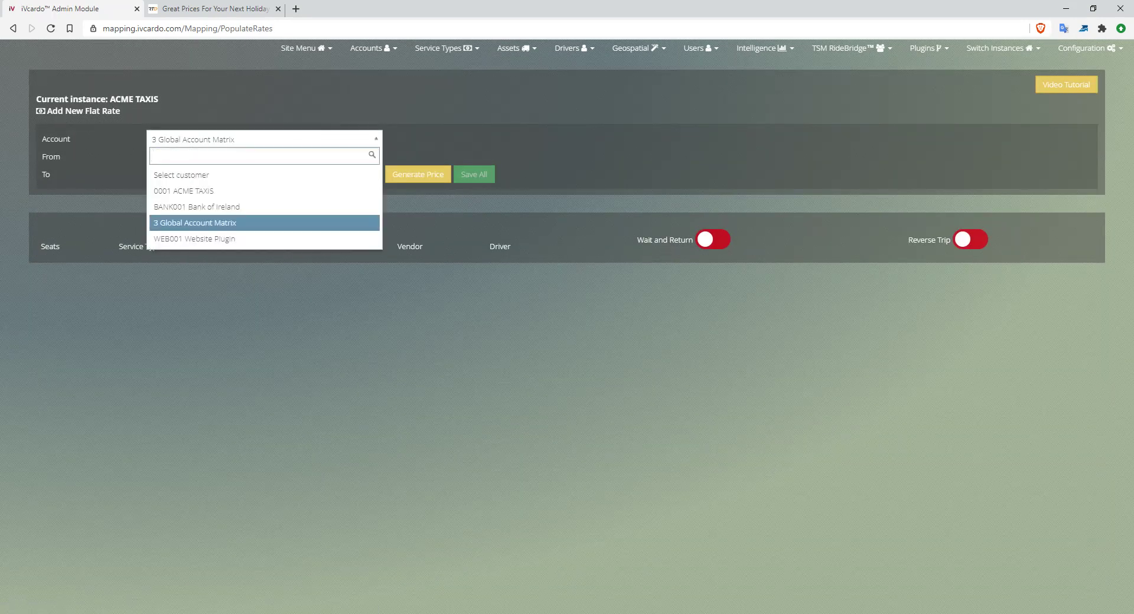
click(264, 139)
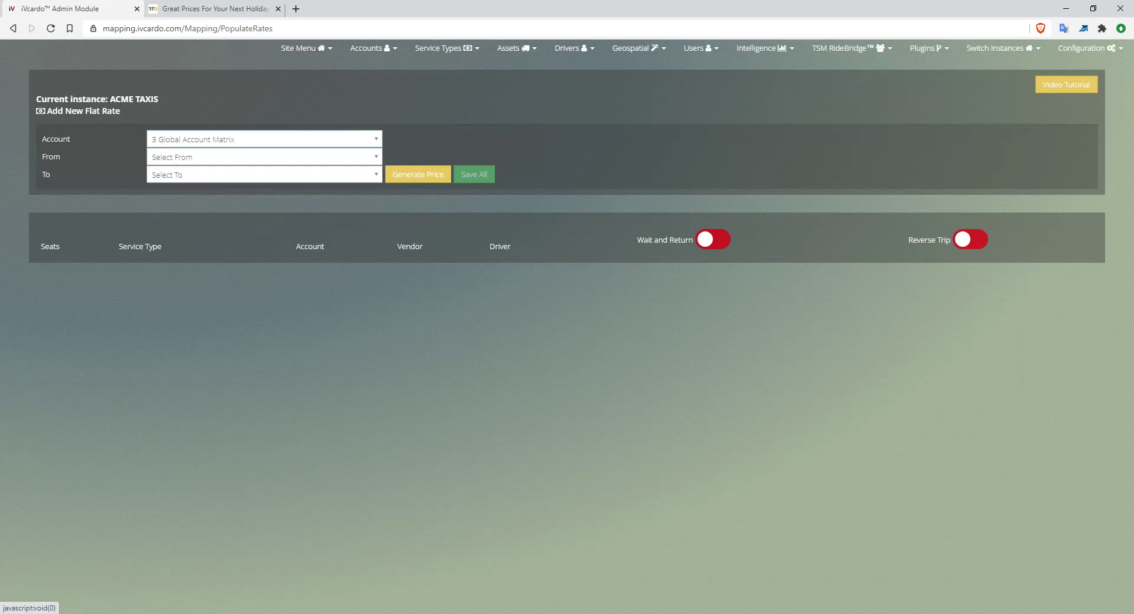
- Generate prices for the route from Barcelona El Prat Airport, Spain to Sarria Sant Gervasi, Spain
click(264, 157)
key(Down)
key(Down)
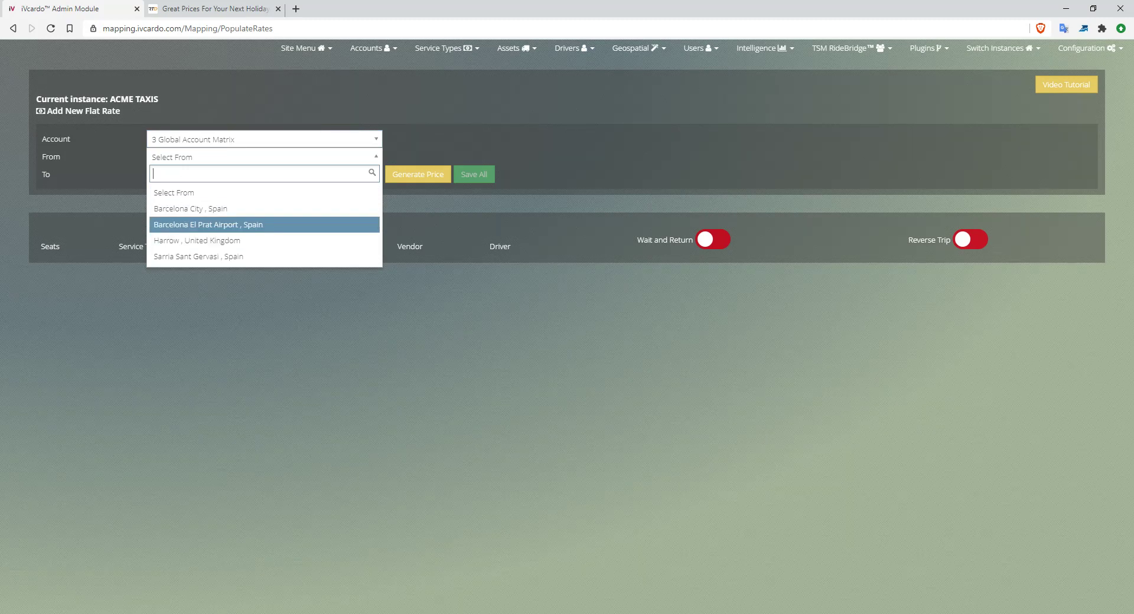
click(264, 225)
click(264, 175)
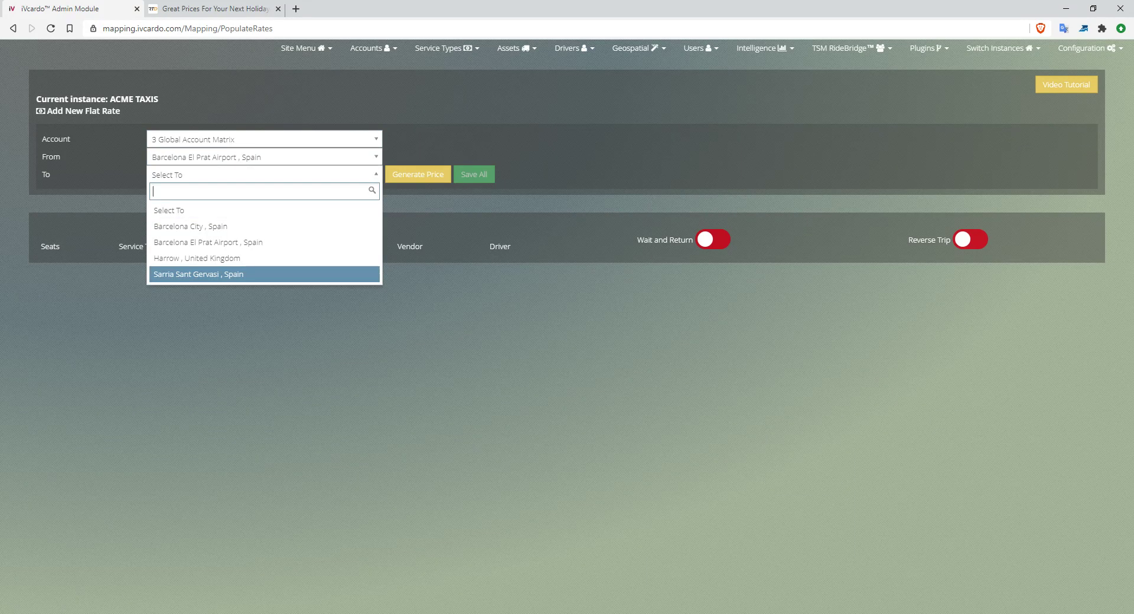
key(Return)
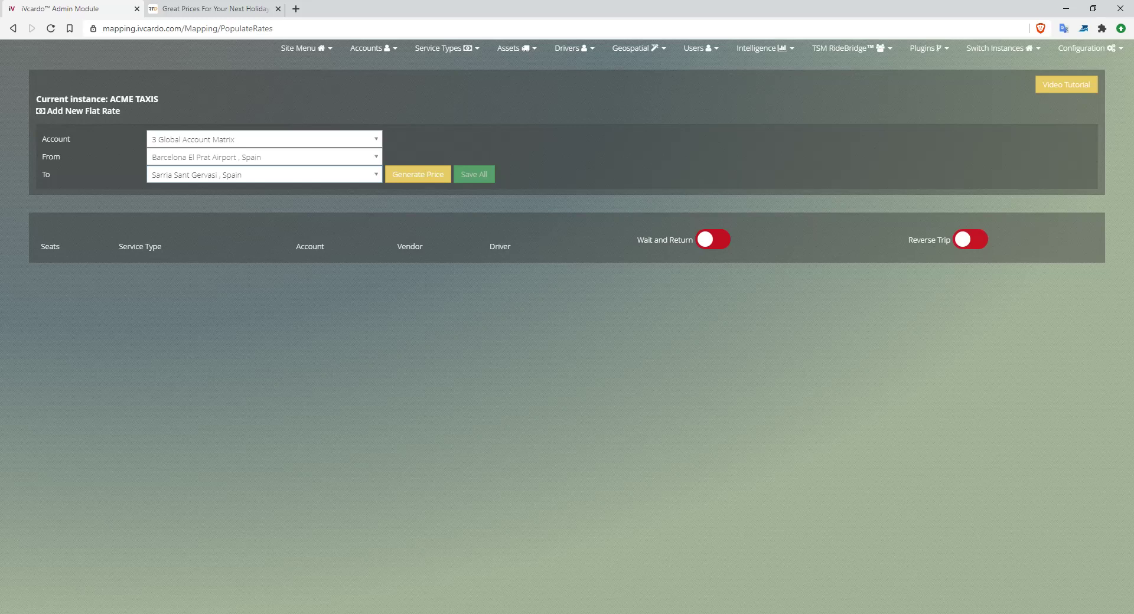
click(418, 174)
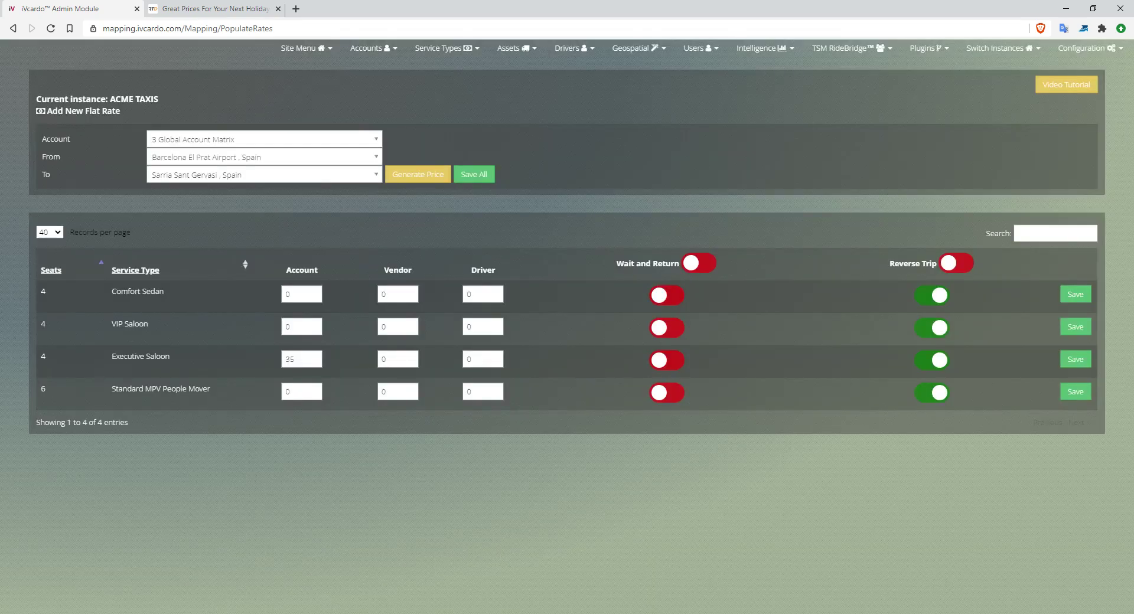
click(447, 49)
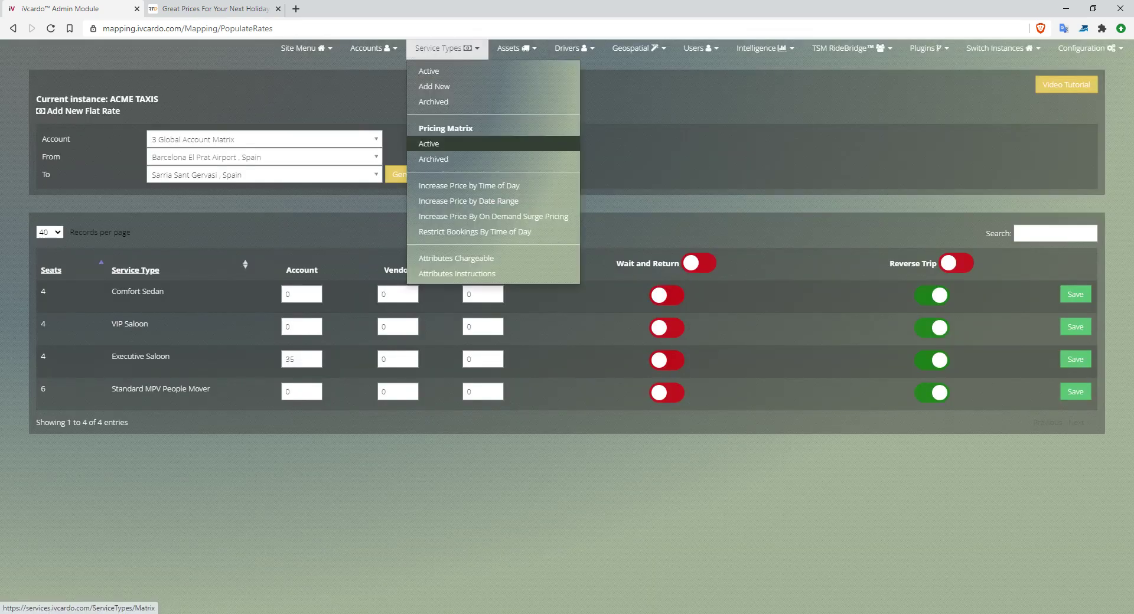
key(Escape)
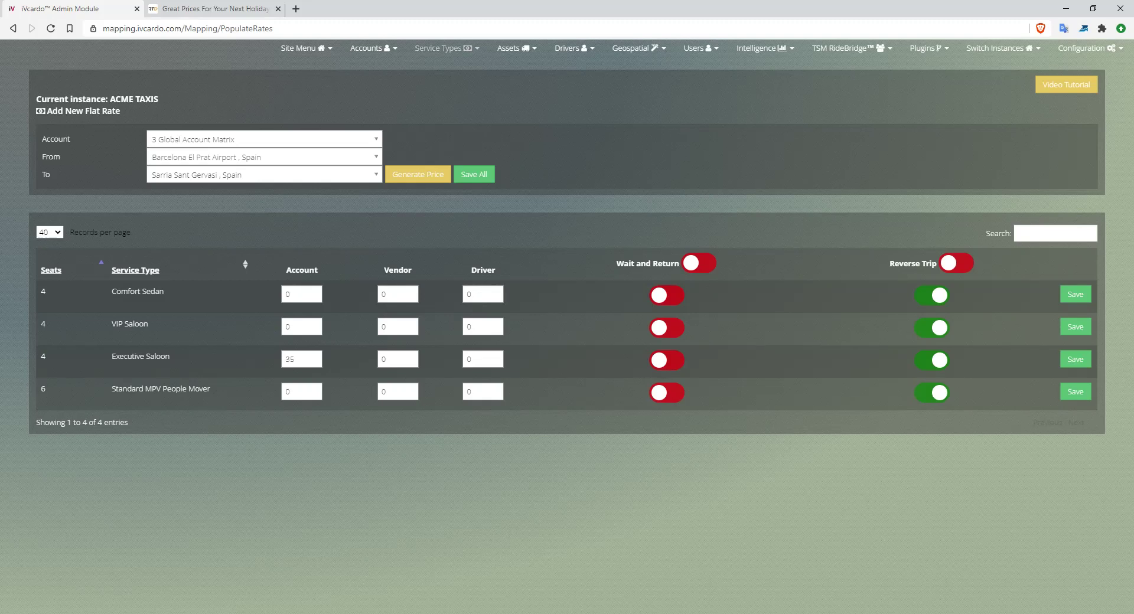
click(447, 48)
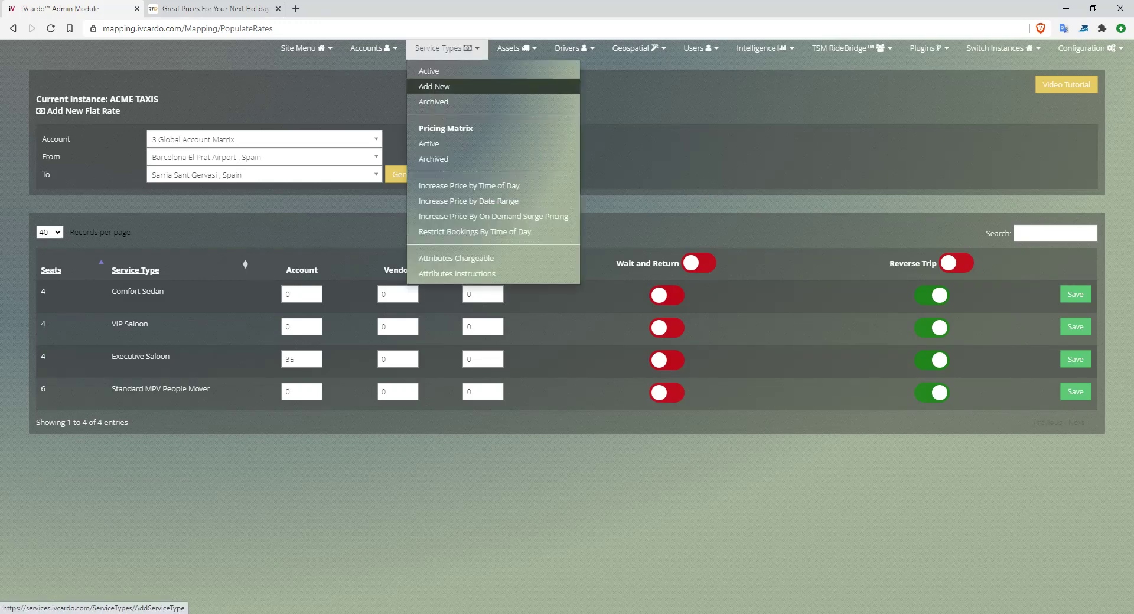
click(430, 144)
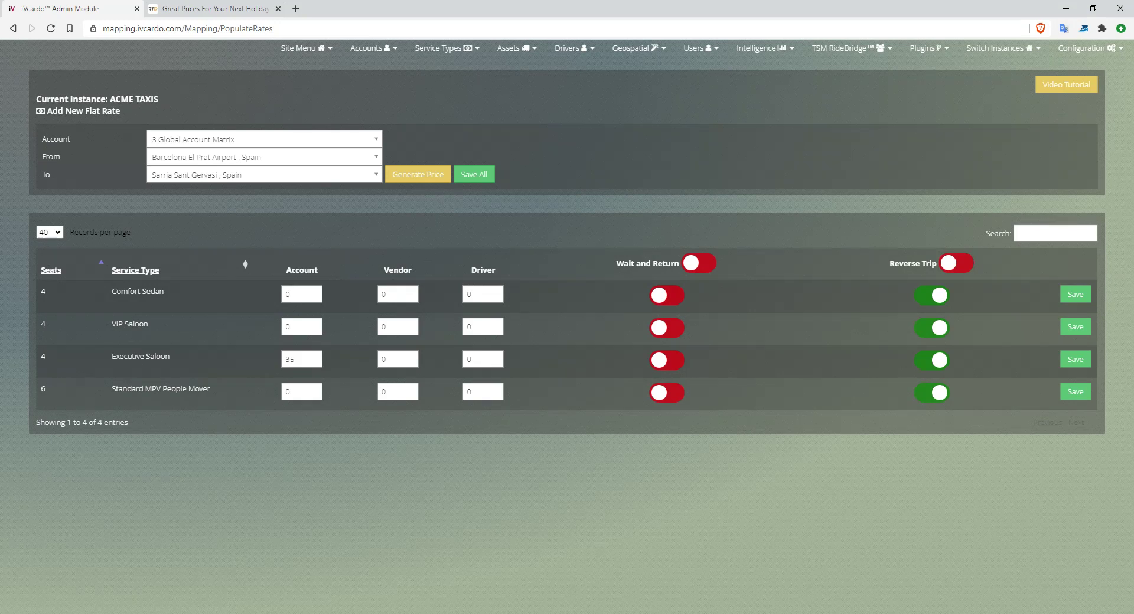
- Set the Executive Saloon account rate to 30 and the Comfort Sedan rates to 20 for account and 12 for driver, and save all rates
double_click(290, 360)
text(30)
double_click(288, 294)
text(20)
key(Tab)
key(Tab)
text(12)
click(1076, 294)
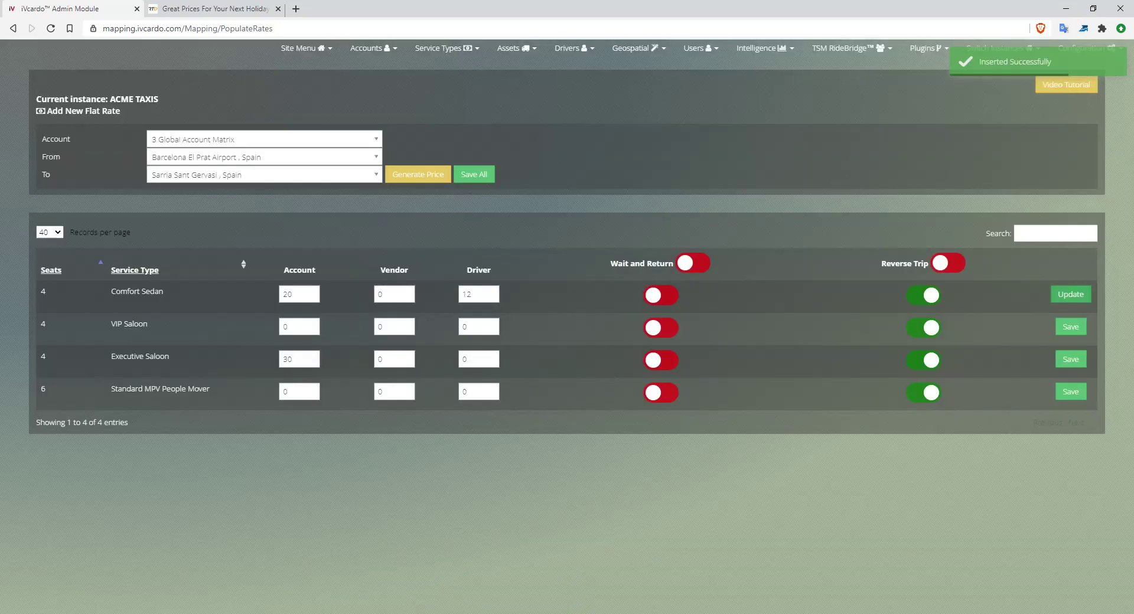
click(474, 174)
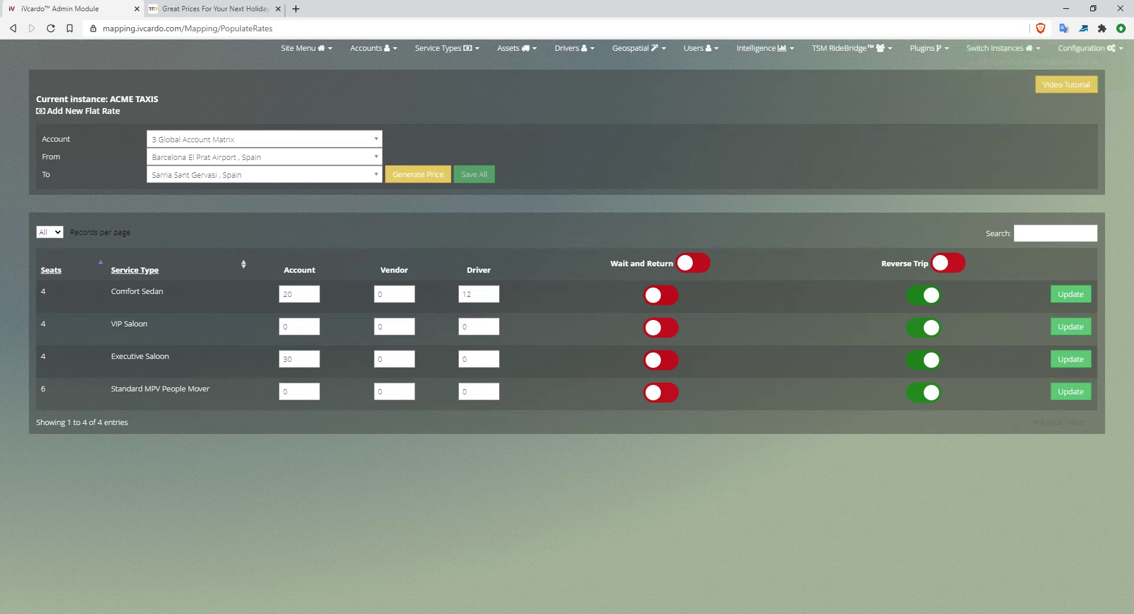
- Open the active zone rates and review the Global Account Matrix rates between Barcelona El Prat Airport and Sarria Sant Gervasi in both directions
click(638, 48)
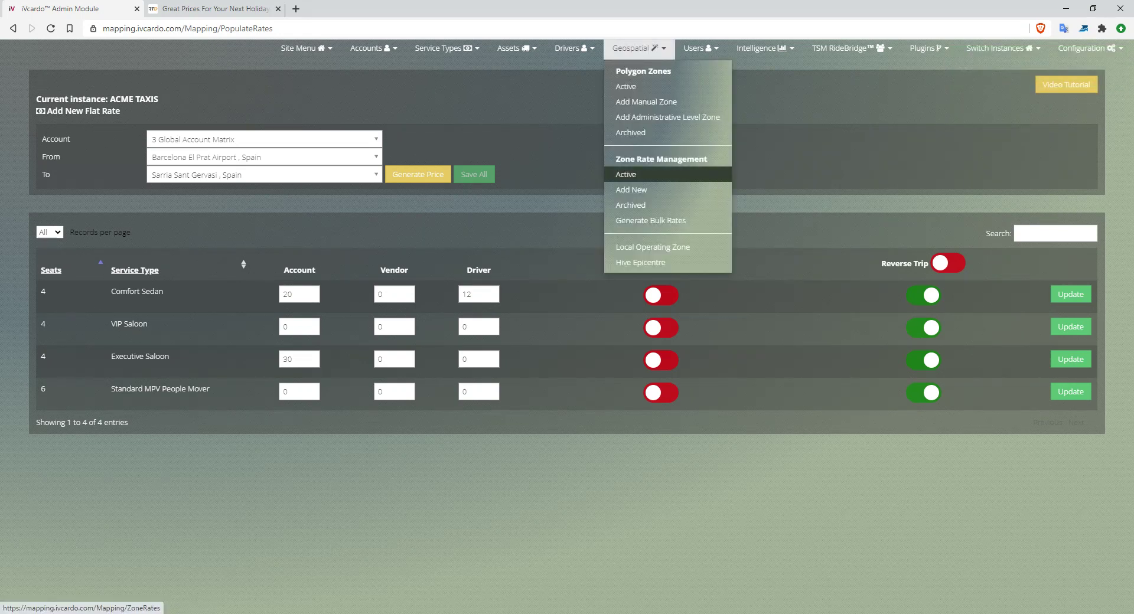
click(626, 174)
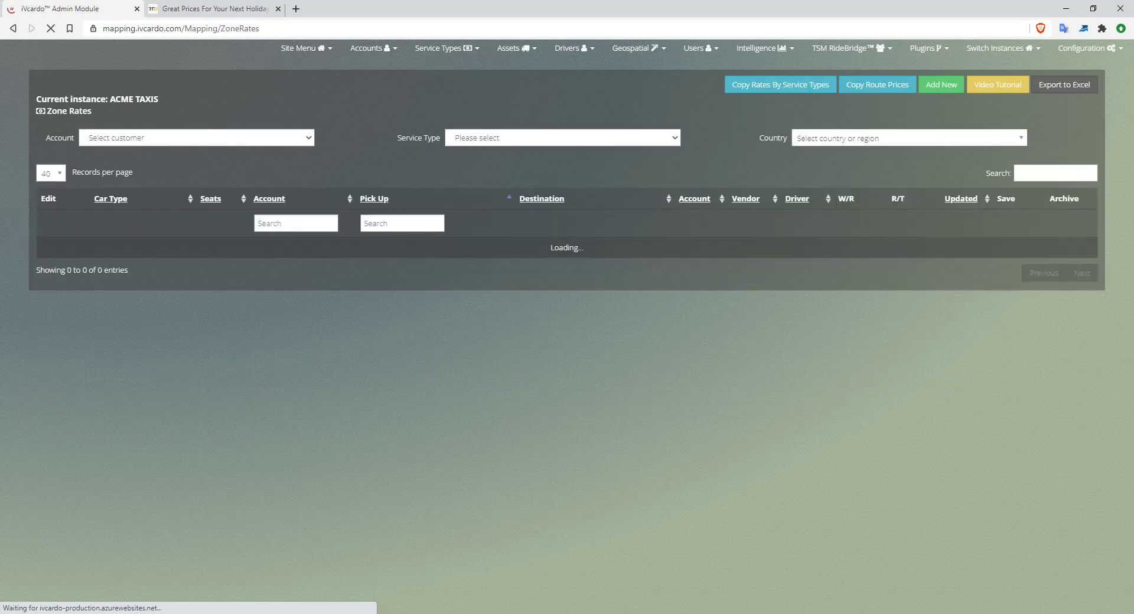
scroll(567, 324, down, 9)
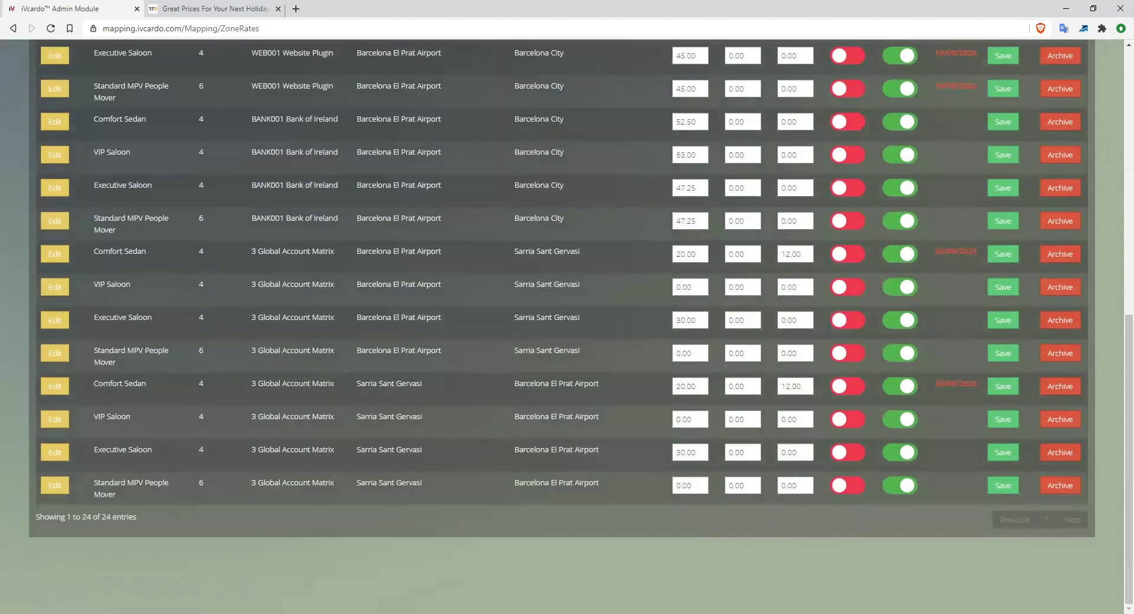
drag(251, 251, 591, 354)
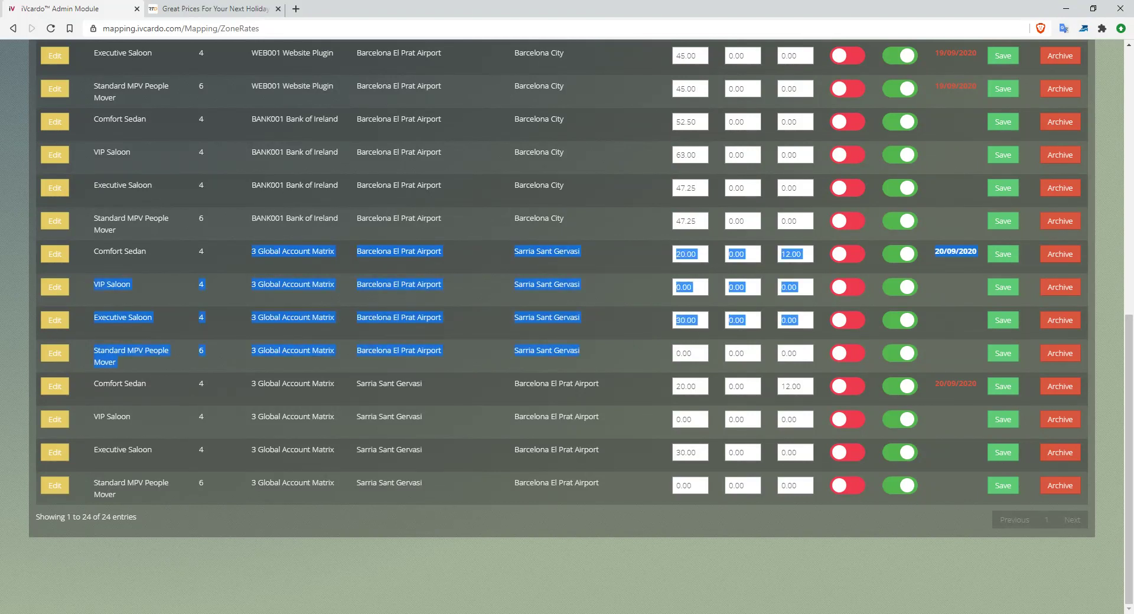
drag(251, 384, 580, 384)
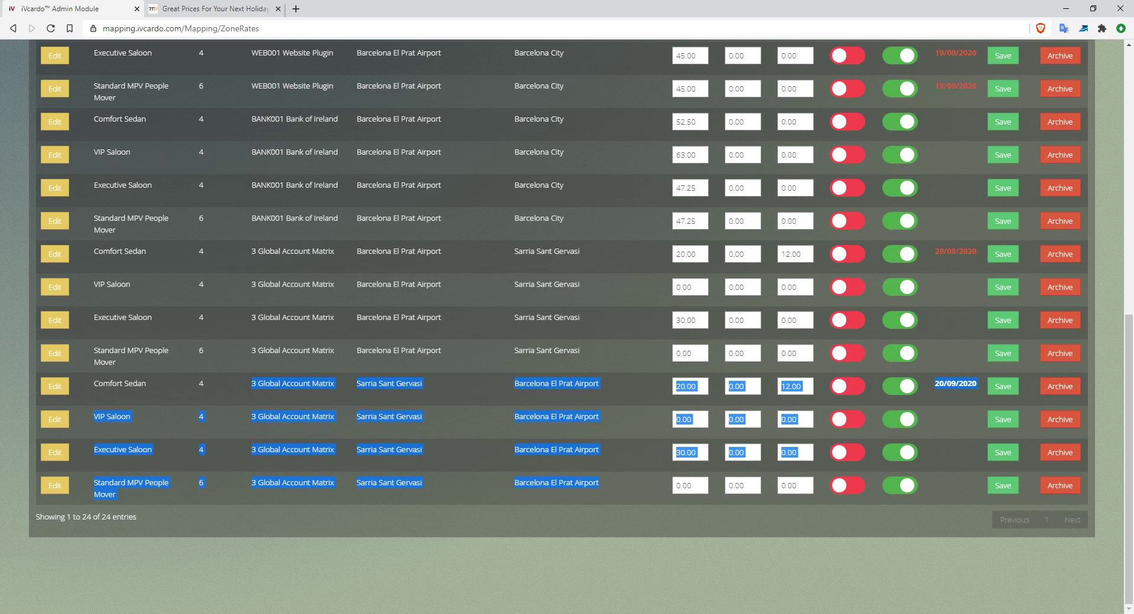
click(998, 559)
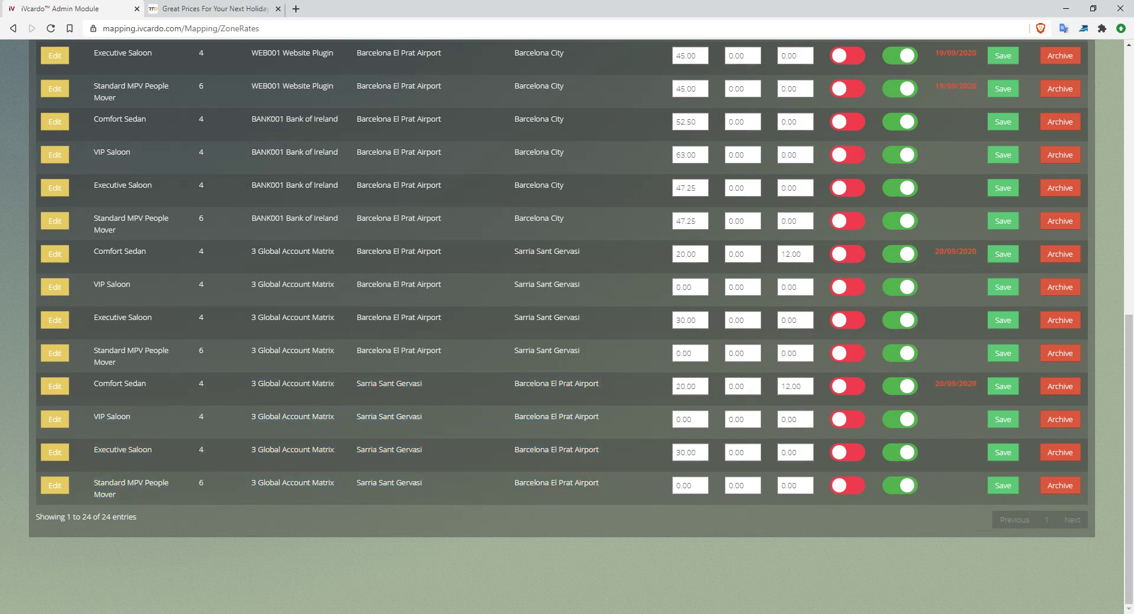
- For Barcelona El Prat Airport to Sarria Sant Gervasi, set the account rate to 25 for Standard MPV People Mover and 35 for Executive Saloon, and save
double_click(684, 354)
text(25)
double_click(685, 320)
text(35)
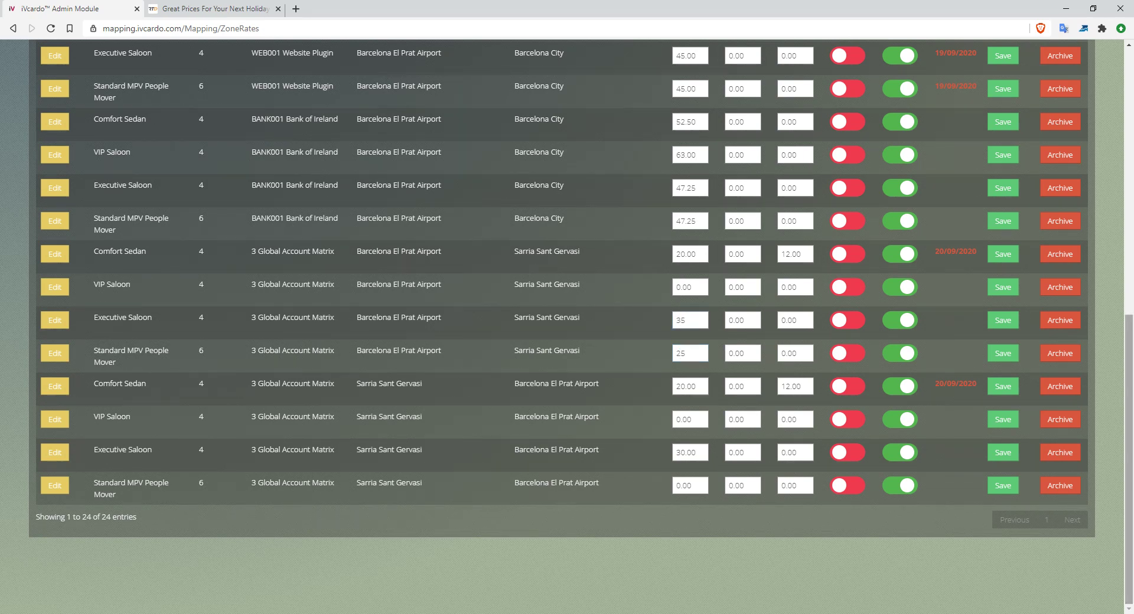
click(1003, 320)
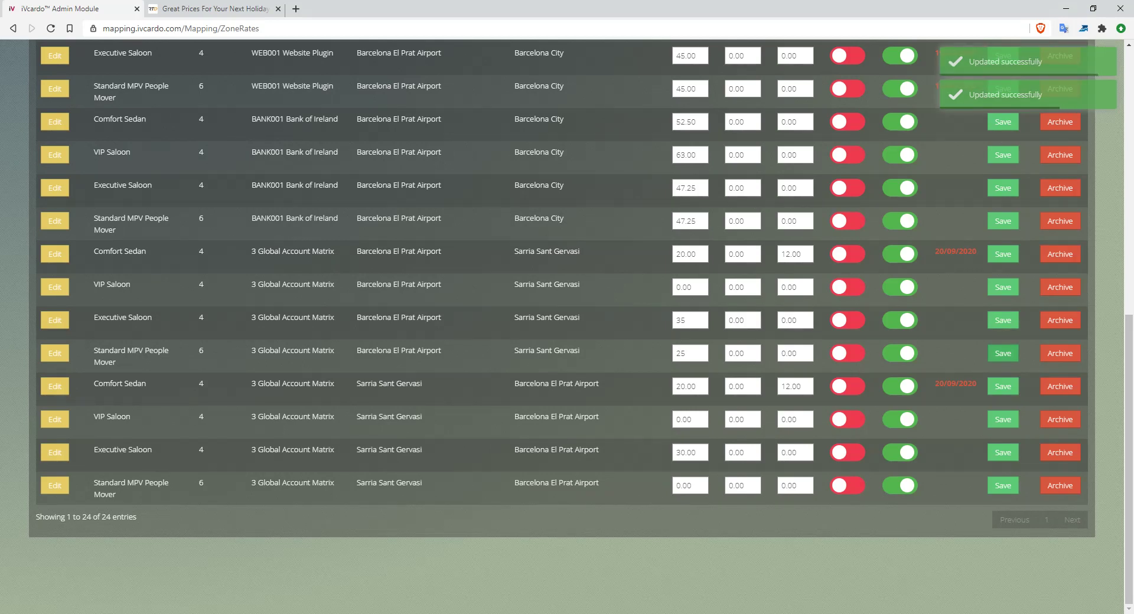
double_click(685, 287)
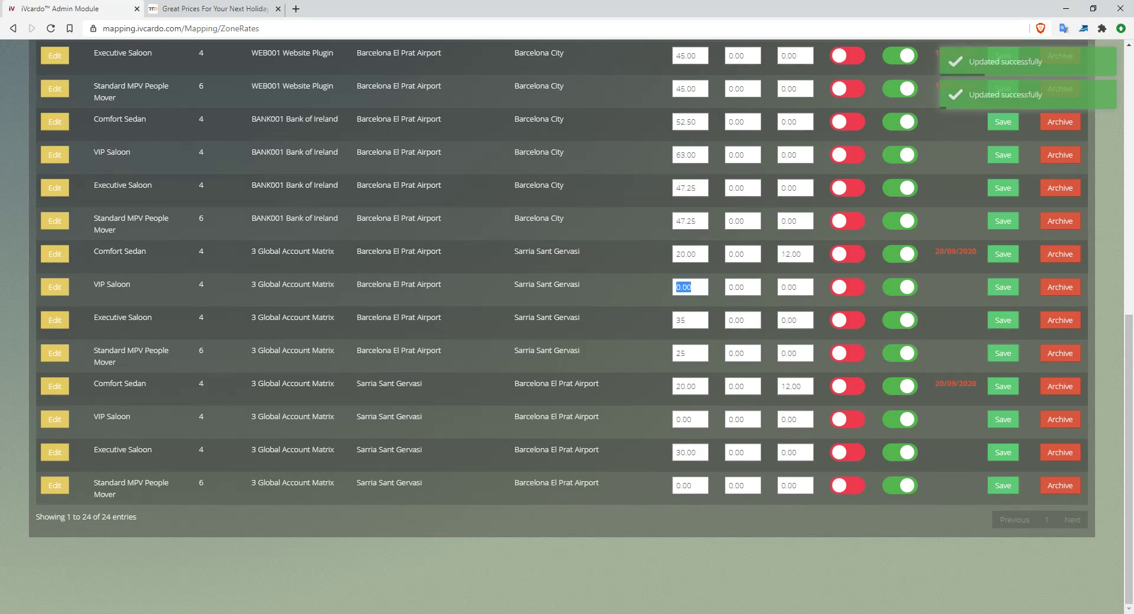
scroll(562, 326, up, 9)
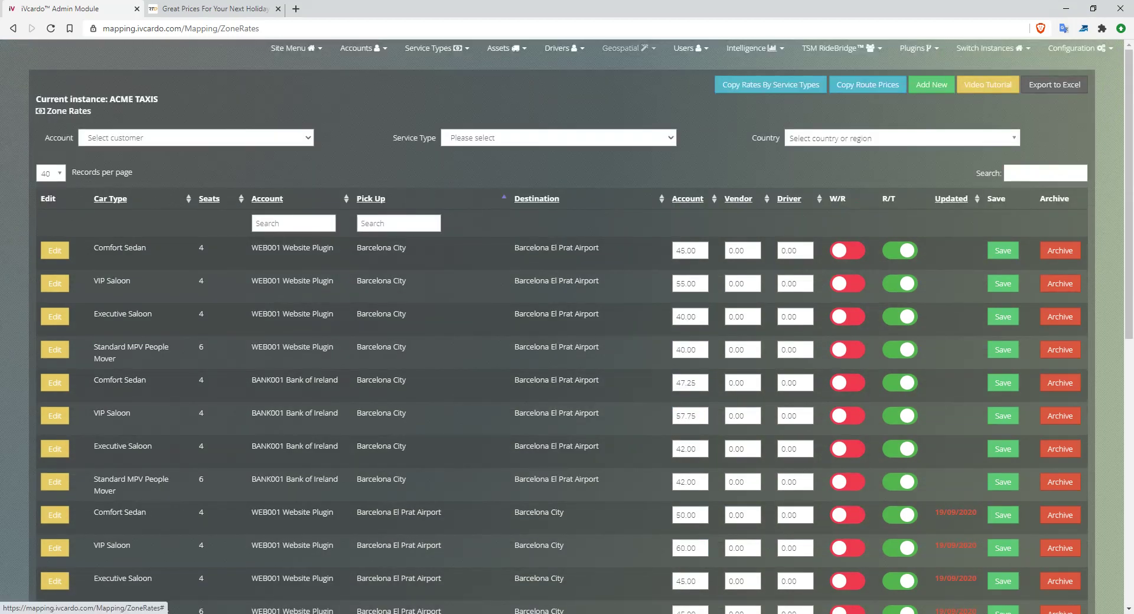
scroll(567, 326, down, 9)
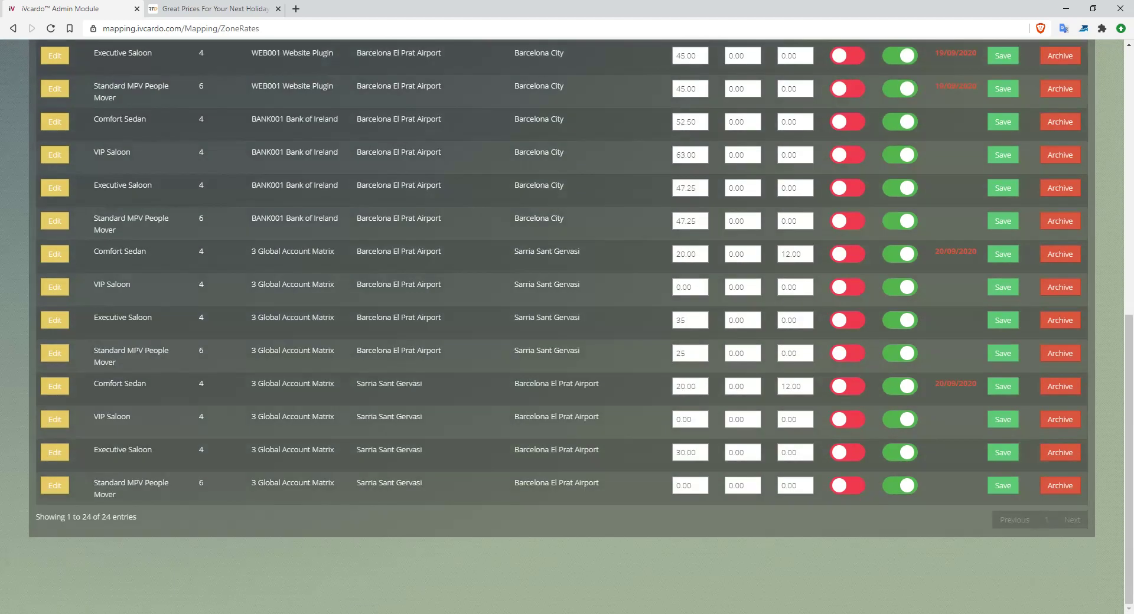
- Filter the zone rates to the Website Plugin account and review the update dates of its Barcelona El Prat Airport to Barcelona City rates
scroll(567, 326, up, 10)
click(196, 138)
click(196, 138)
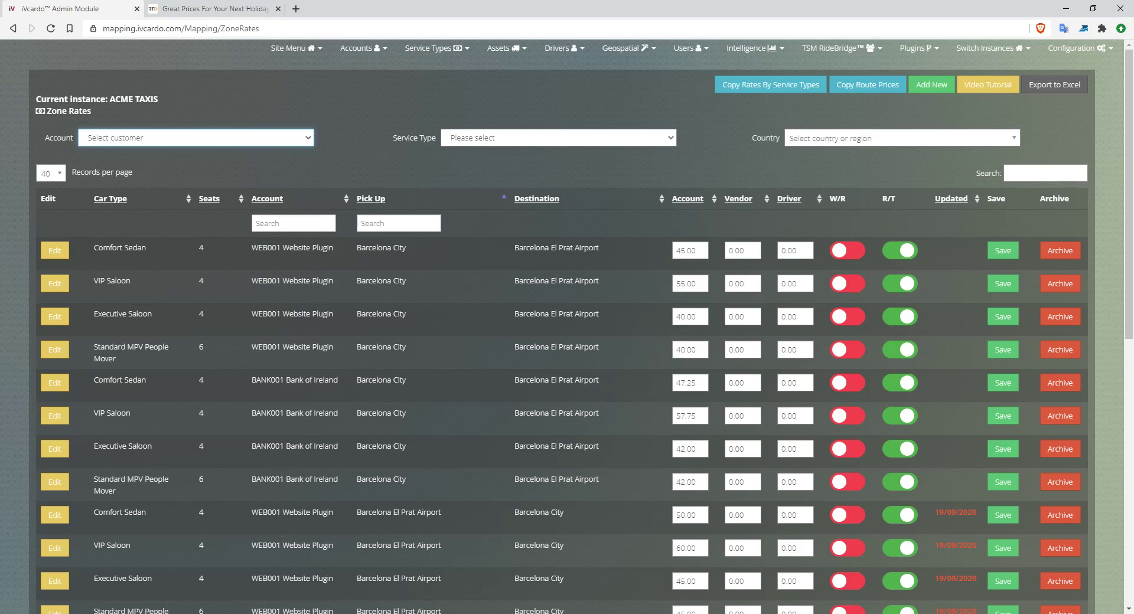
click(196, 138)
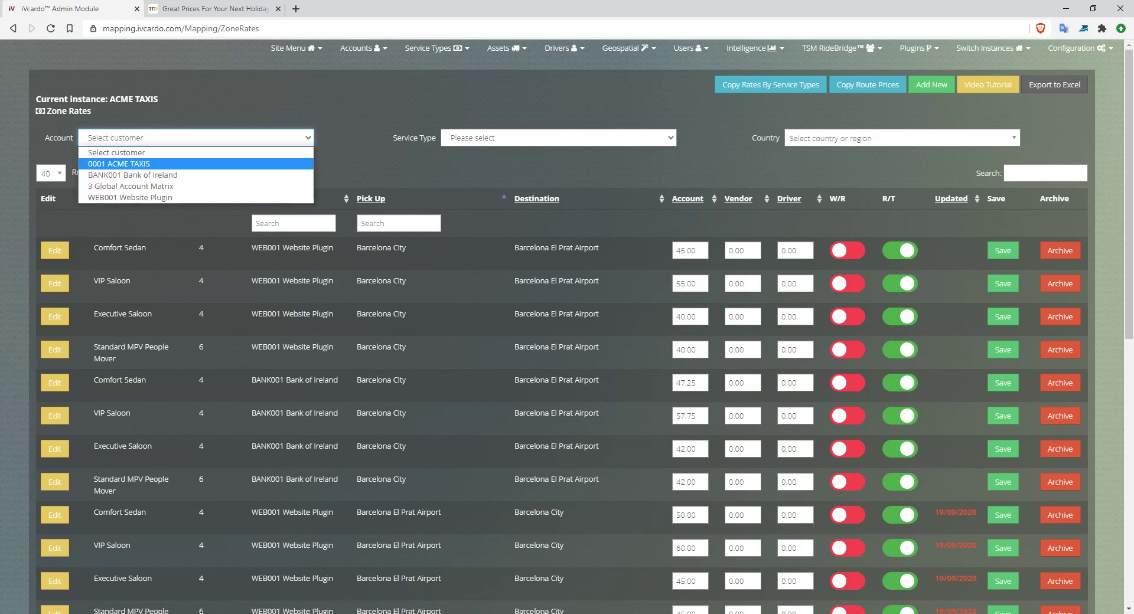
key(Return)
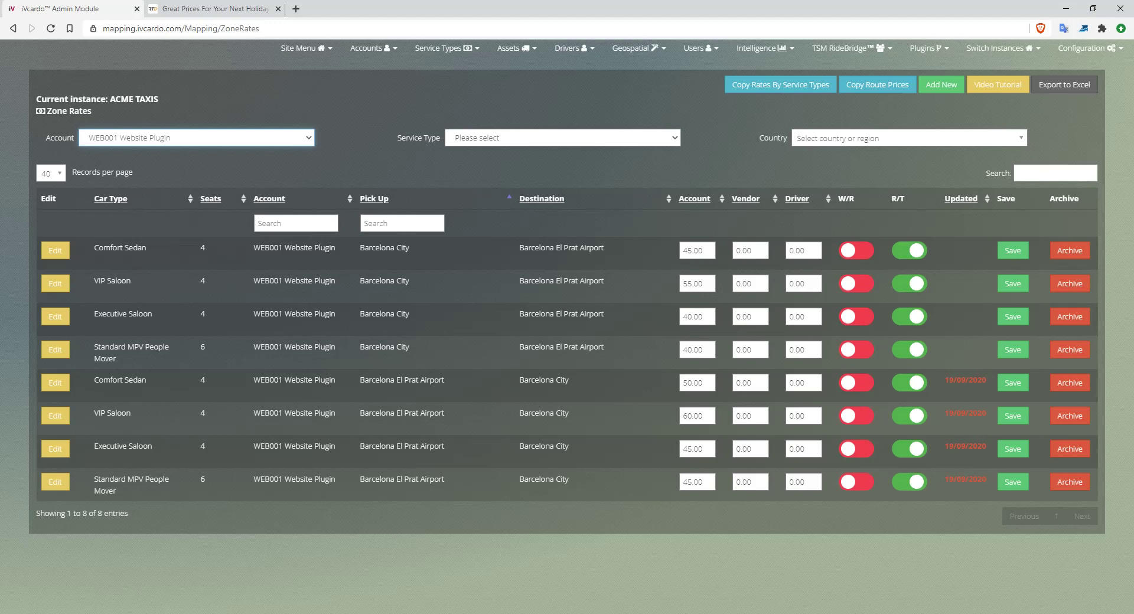
drag(945, 380, 991, 380)
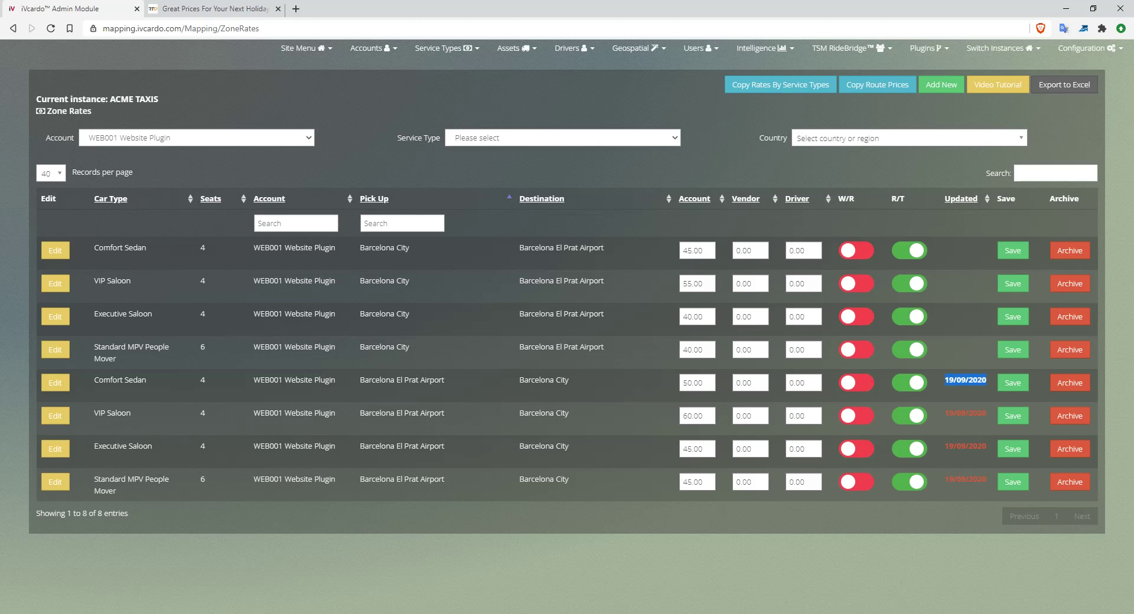
drag(948, 414, 979, 414)
double_click(961, 447)
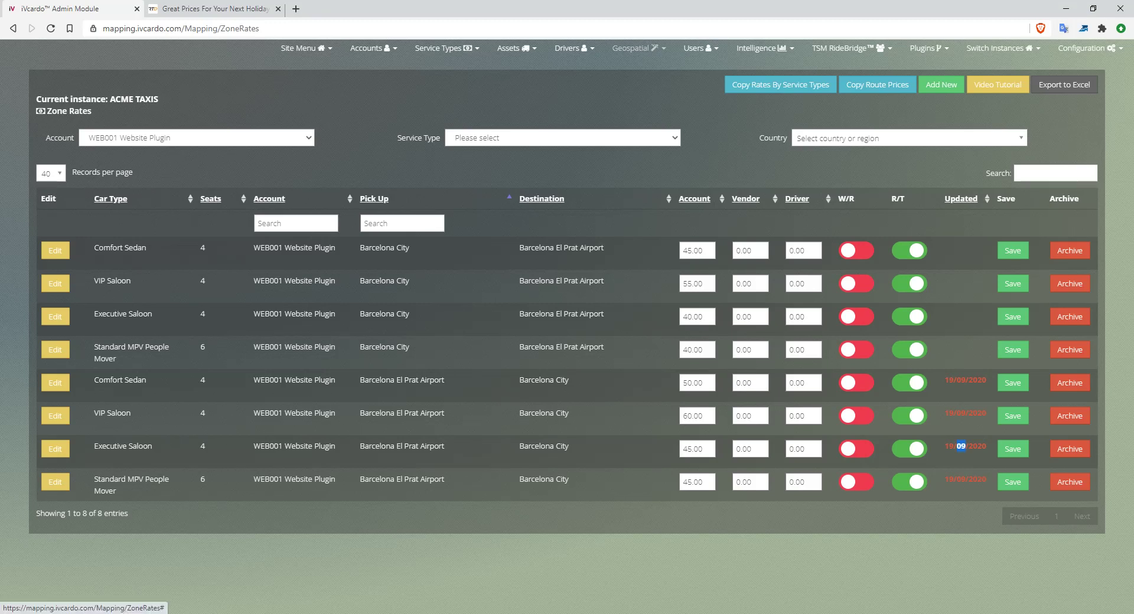
- Start a new flat rate for the Global Account Matrix account with the Standard / Economy / Comfort Comfort Sedan (4 Seats) service type
click(636, 48)
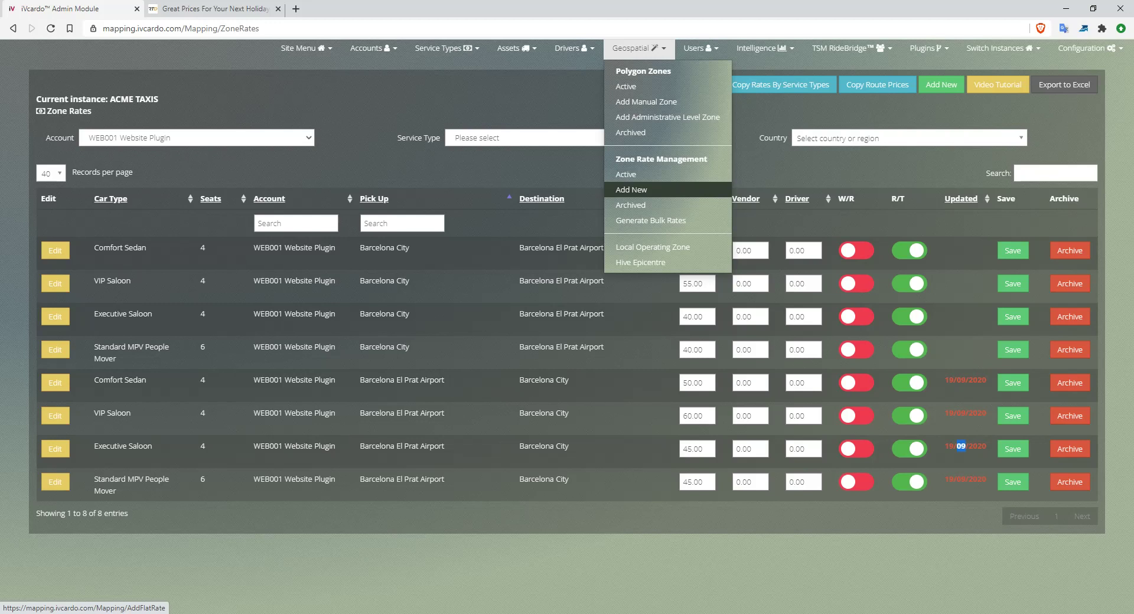
click(631, 190)
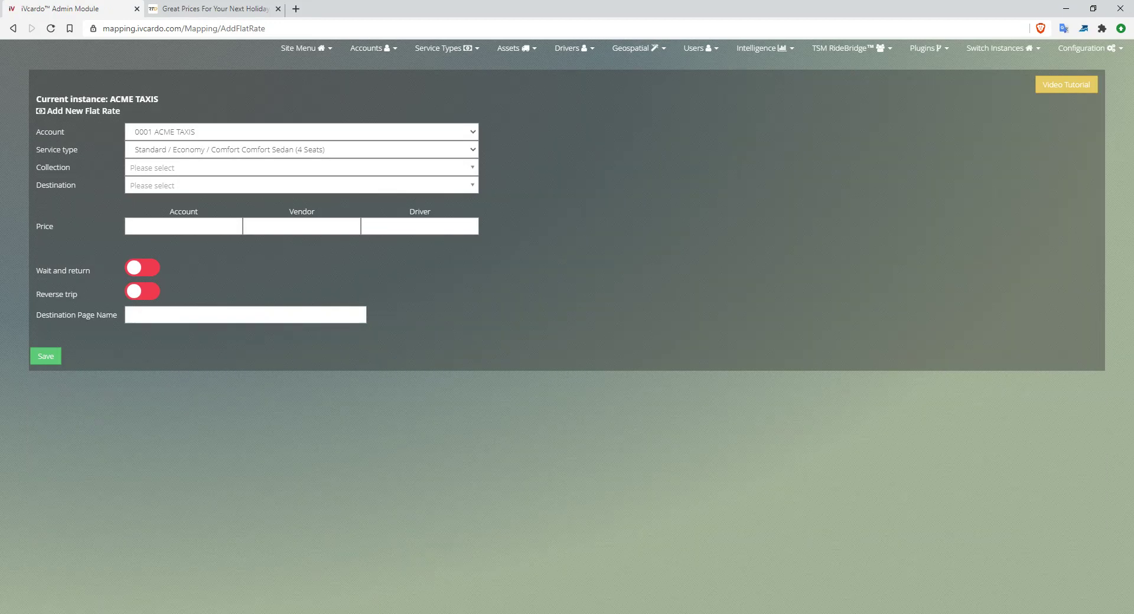
click(301, 132)
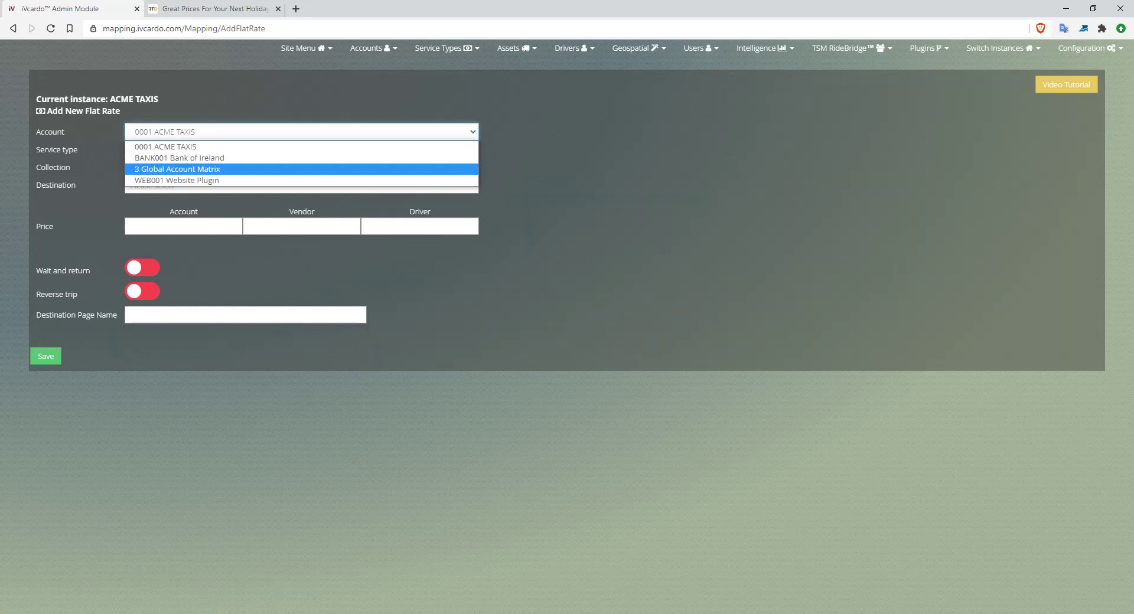
click(301, 170)
click(301, 150)
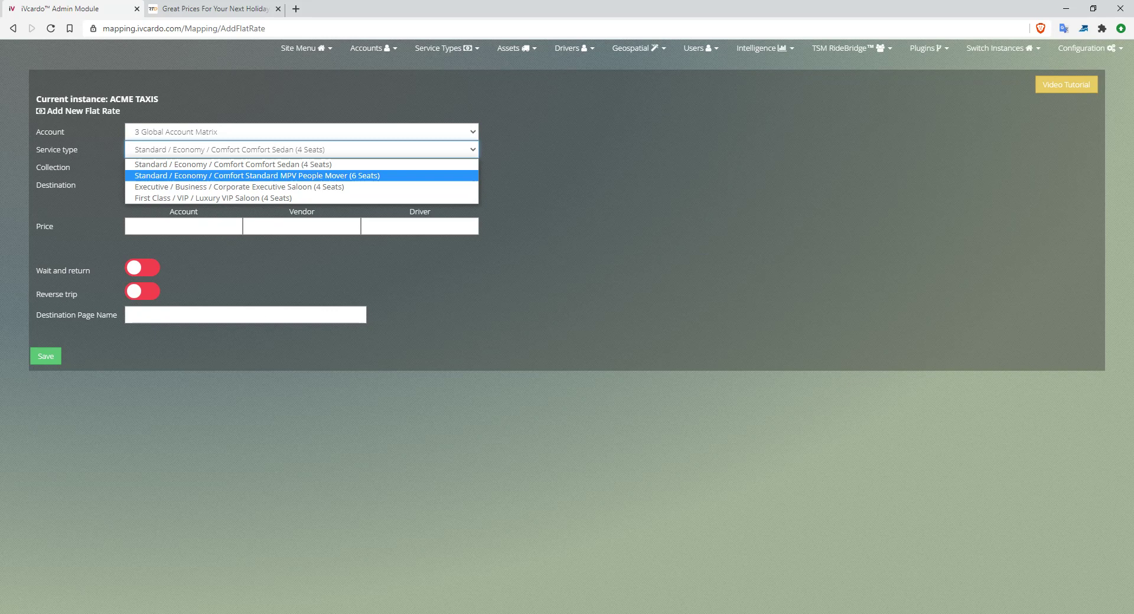
click(301, 165)
- Review the flat rate's collection, destination, price, wait and return and destination page name options, and return to the active zone rates
click(301, 167)
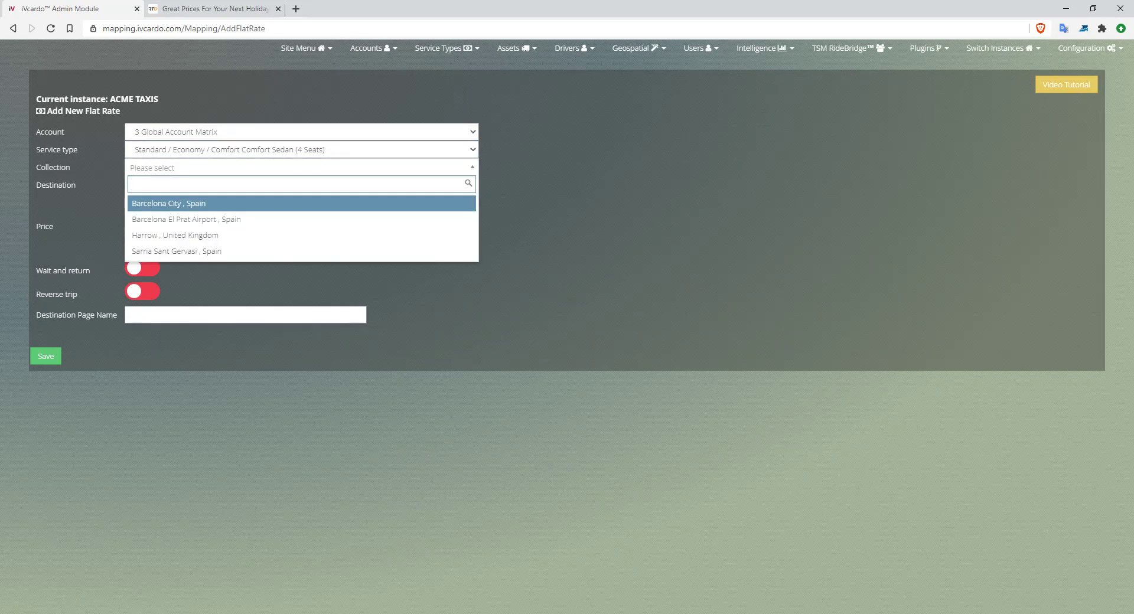
click(301, 168)
click(302, 185)
click(301, 186)
click(301, 226)
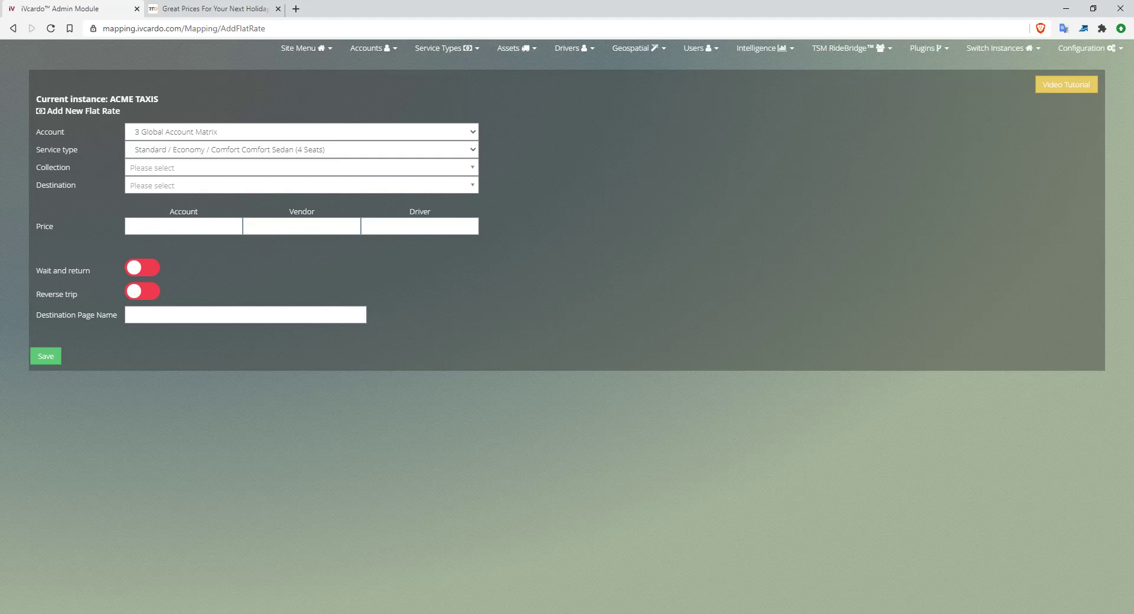
click(635, 48)
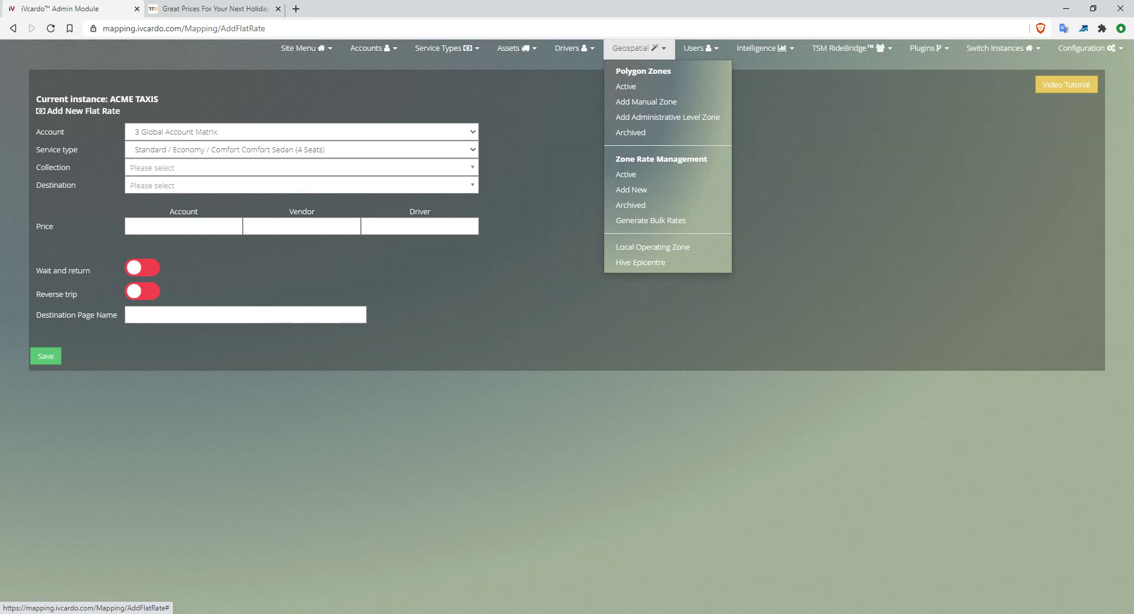
click(639, 48)
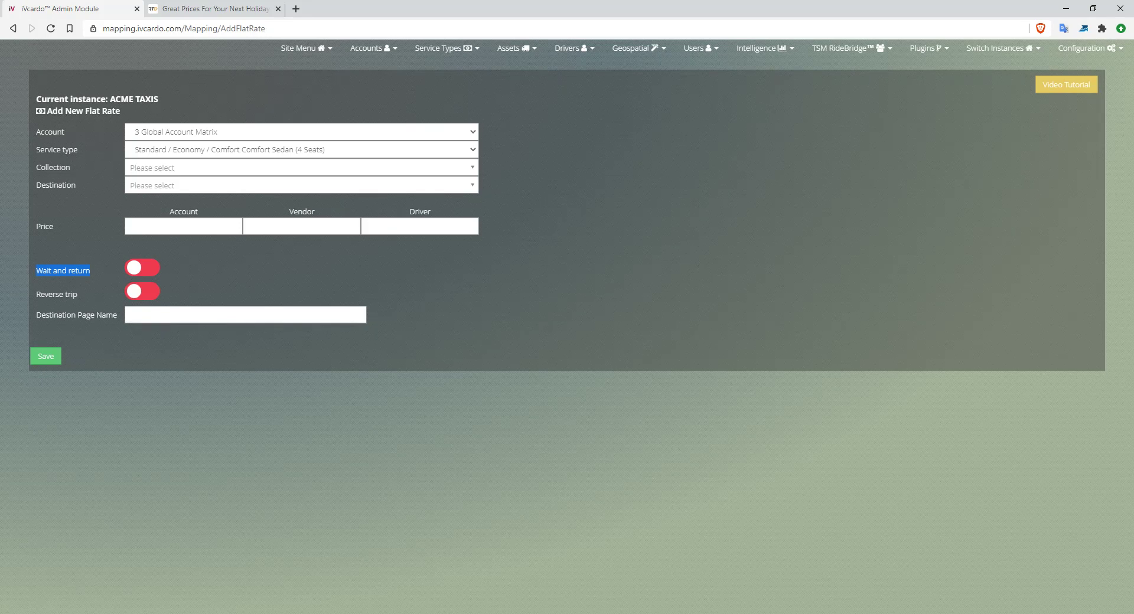
click(177, 226)
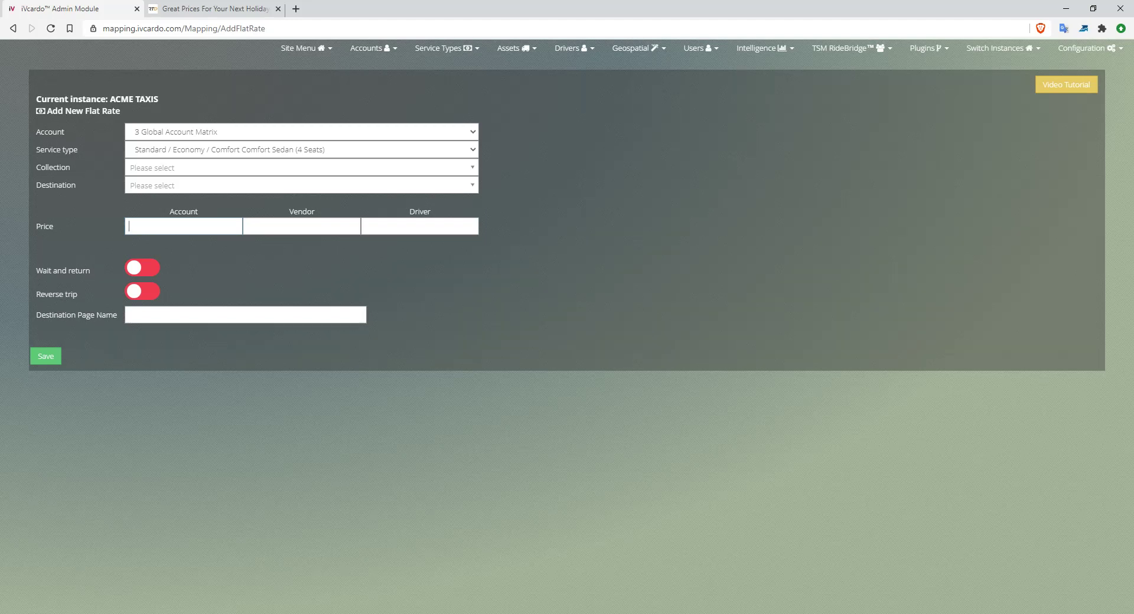
click(639, 48)
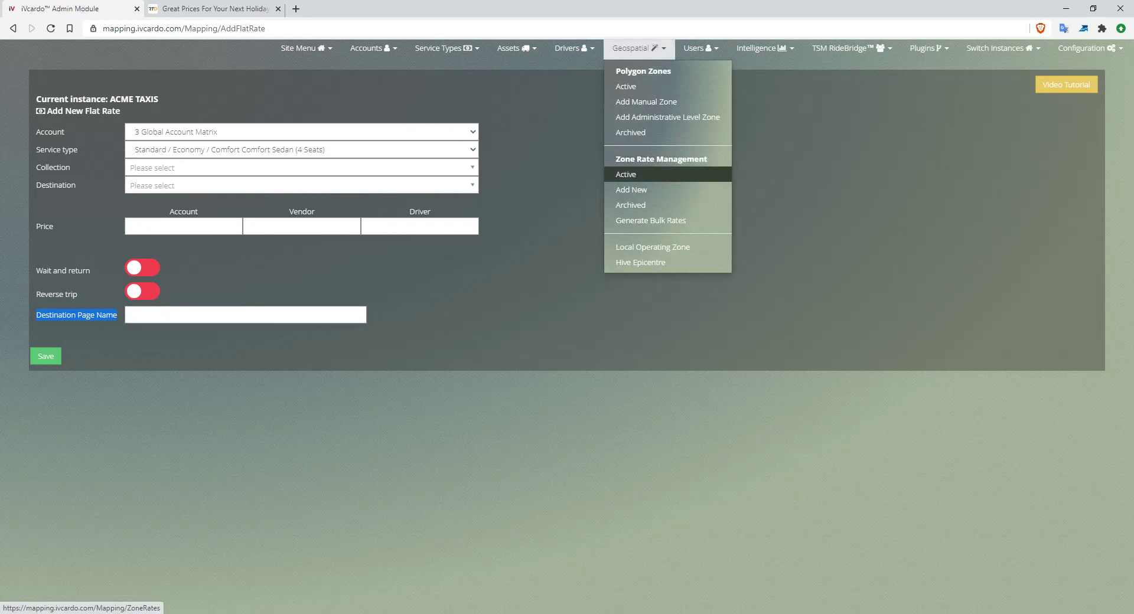
click(626, 174)
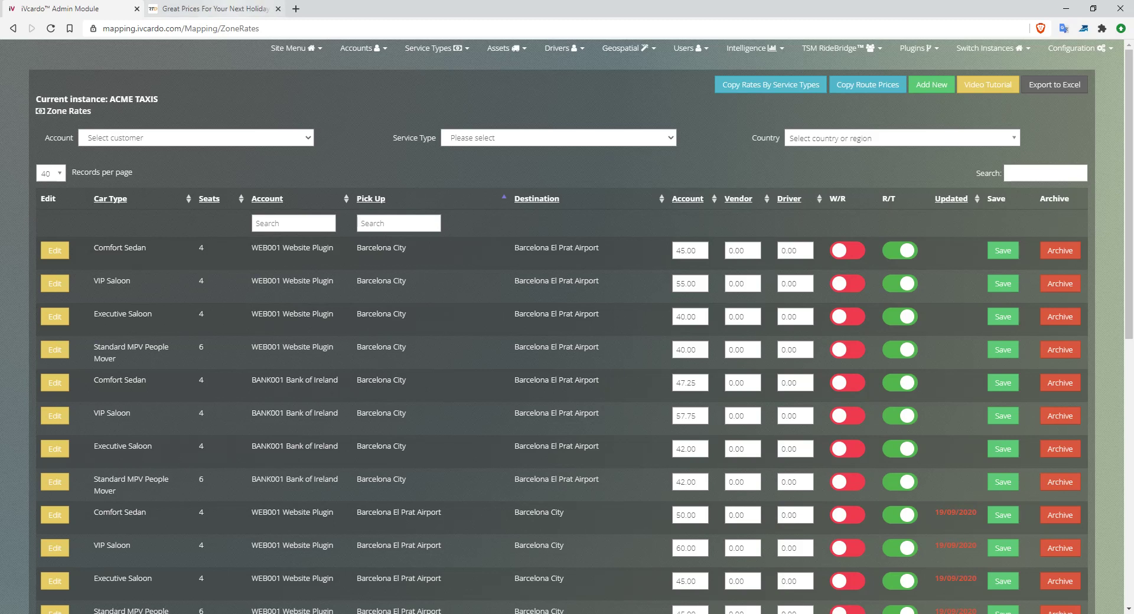
- Switch to the RideTransferDirect.com website and examine its vehicle prices and the routes to and from popular destinations
click(213, 8)
key(ctrl+l)
click(230, 29)
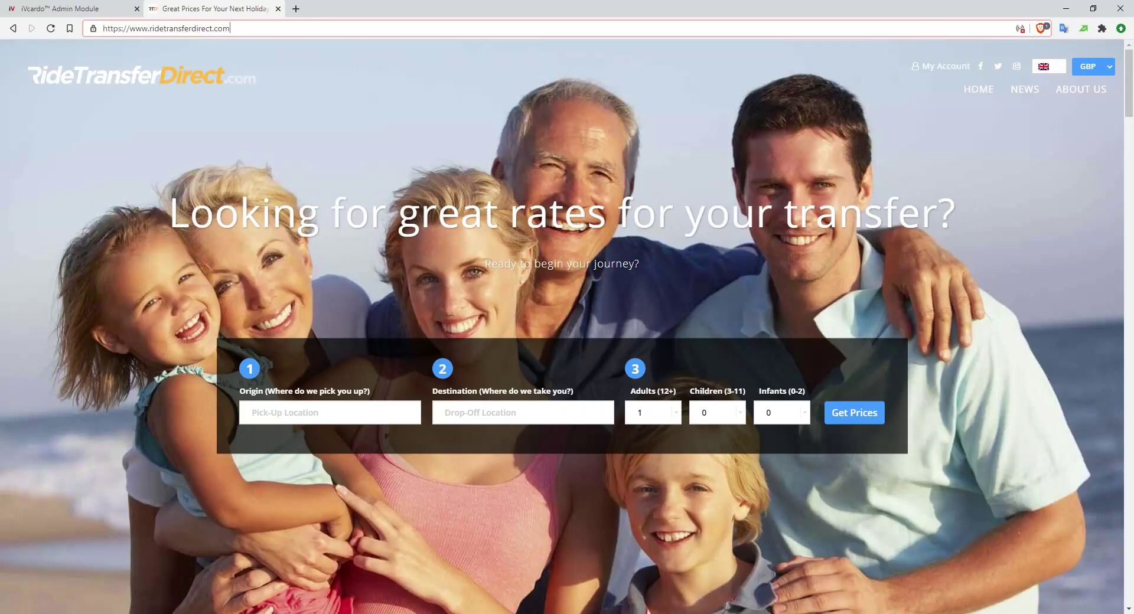
scroll(567, 325, down, 10)
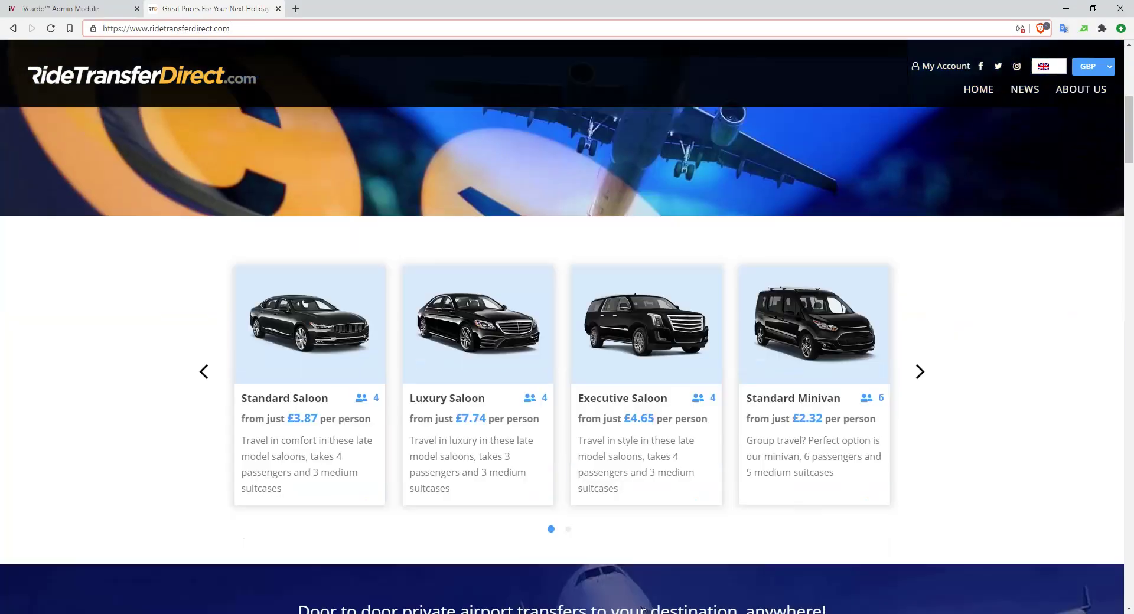
scroll(394, 261, down, 12)
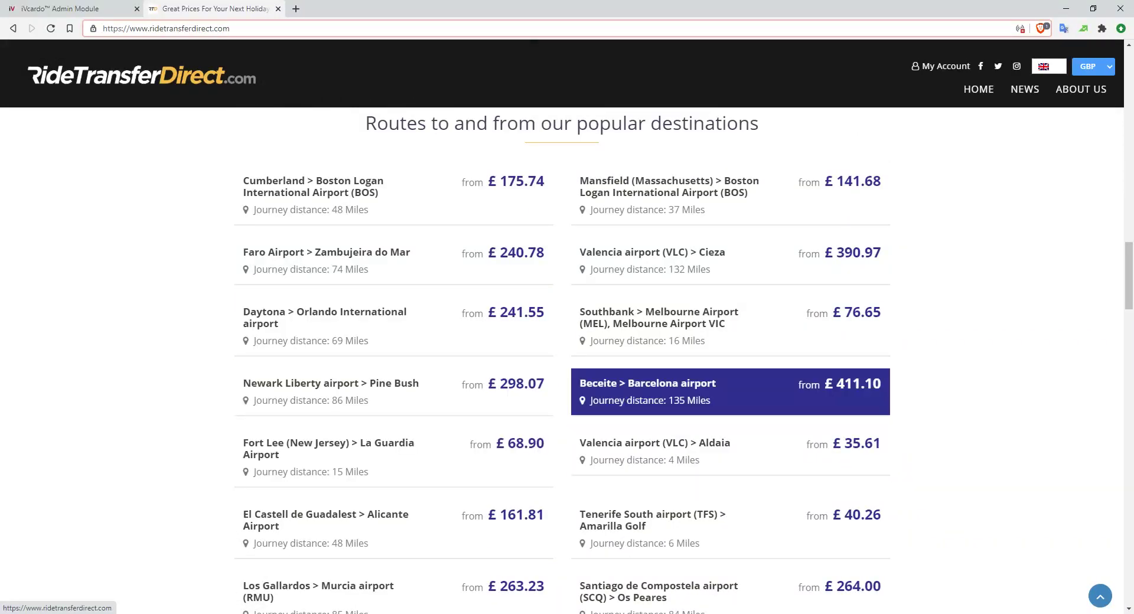
key(alt+Tab)
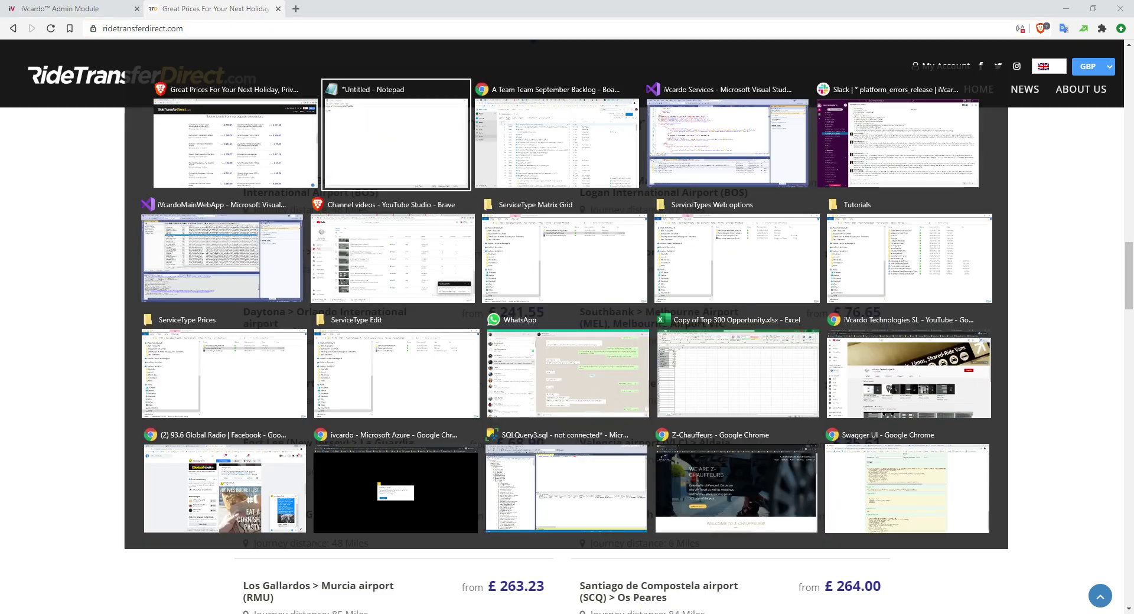
click(71, 8)
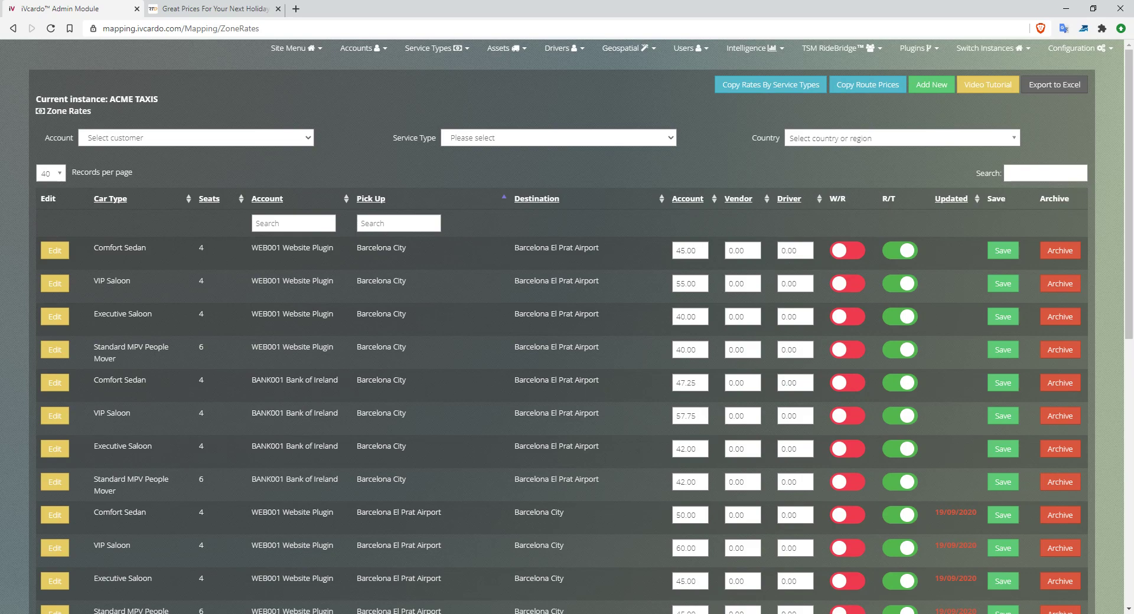
key(ctrl+Tab)
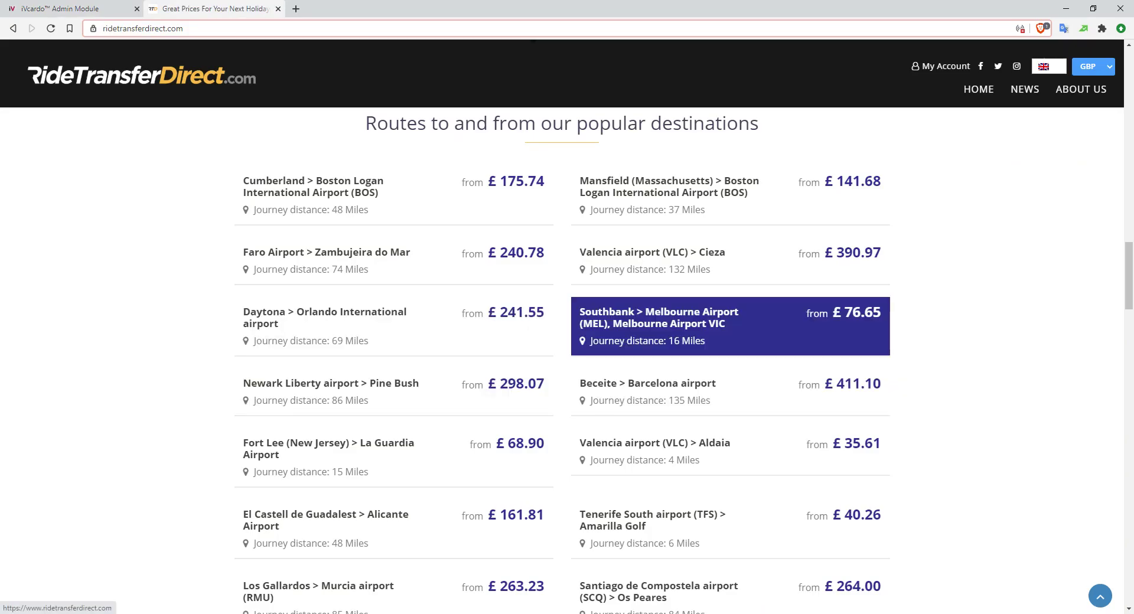
scroll(730, 260, down, 4)
scroll(730, 260, down, 3)
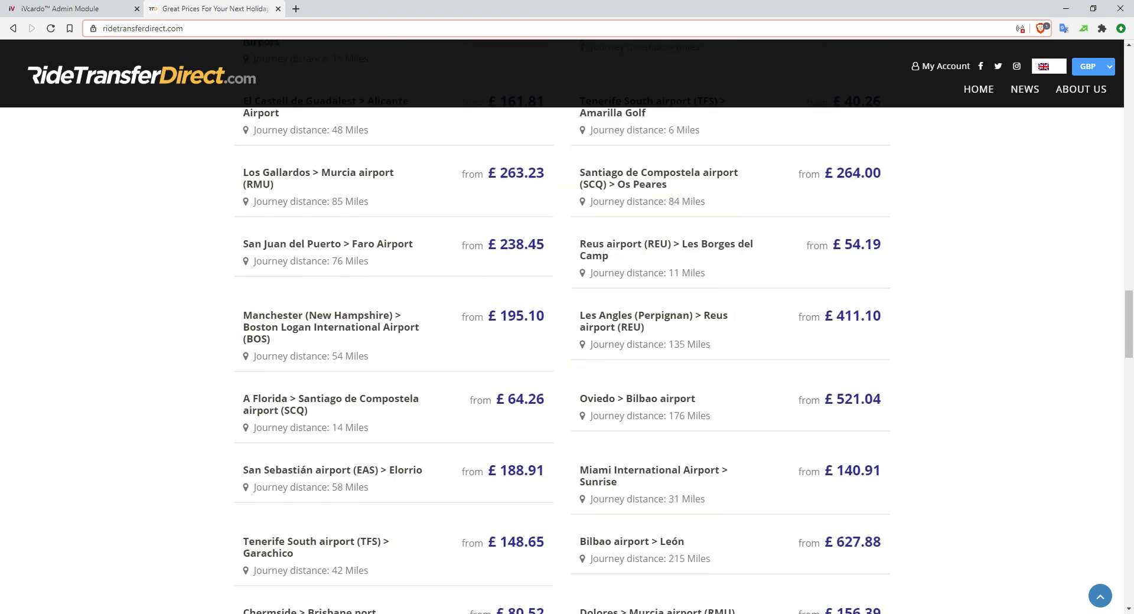
- Switch back to the iVcardo Admin Module and review the Bank of Ireland Comfort Sedan rate from Barcelona City to Barcelona El Prat Airport
click(71, 9)
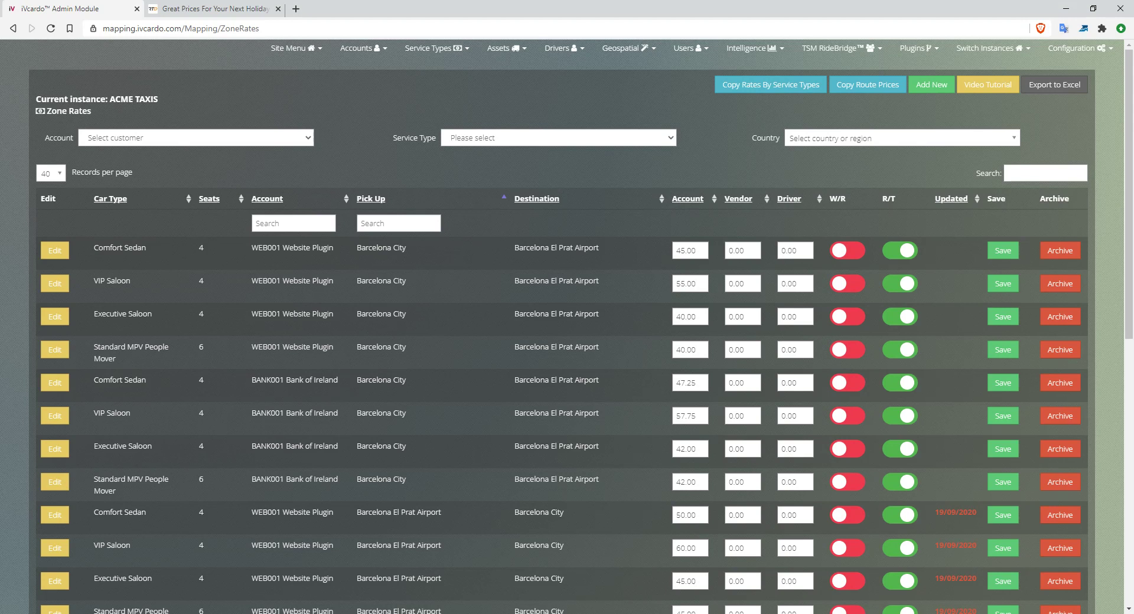
drag(93, 381, 147, 381)
click(152, 380)
drag(252, 380, 406, 381)
click(331, 382)
drag(520, 381, 594, 381)
drag(695, 383, 675, 383)
click(433, 48)
- Open the Local Operating Zone and extend its boundary north past Nou Barris and southwest to Sant Joan Despi and beyond L'Hospitalet de Llobregat
click(625, 48)
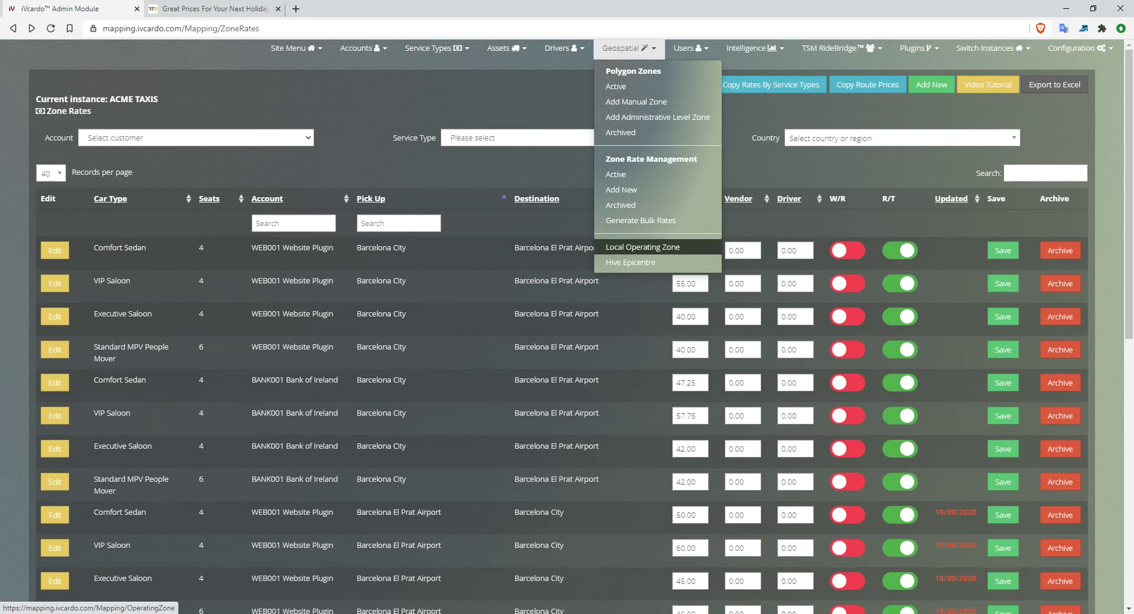
click(642, 247)
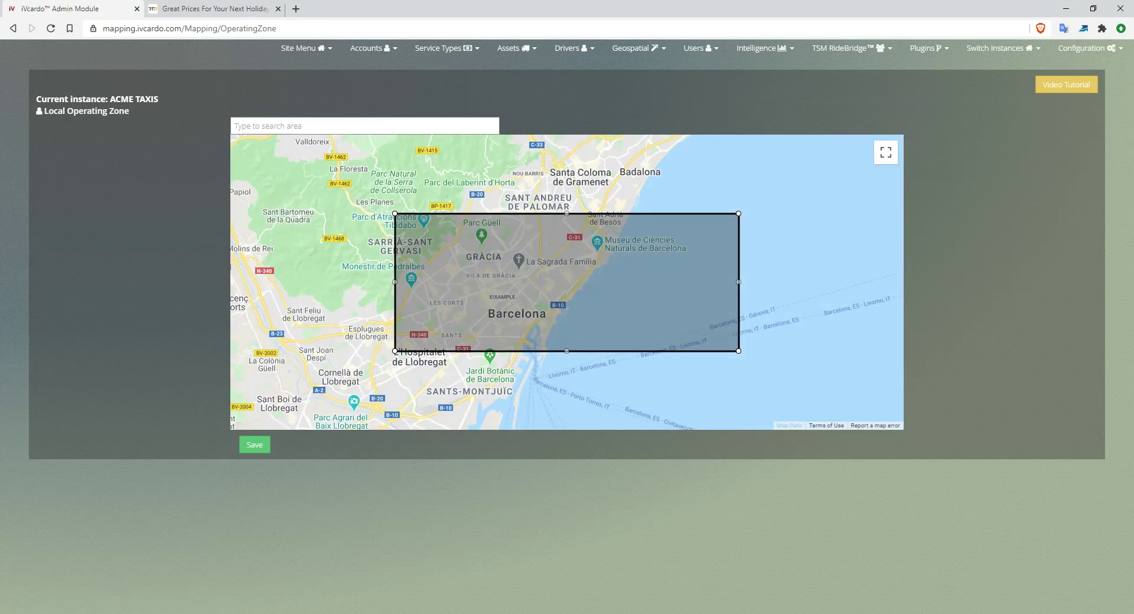
drag(567, 213, 503, 153)
drag(566, 351, 404, 408)
drag(389, 350, 302, 364)
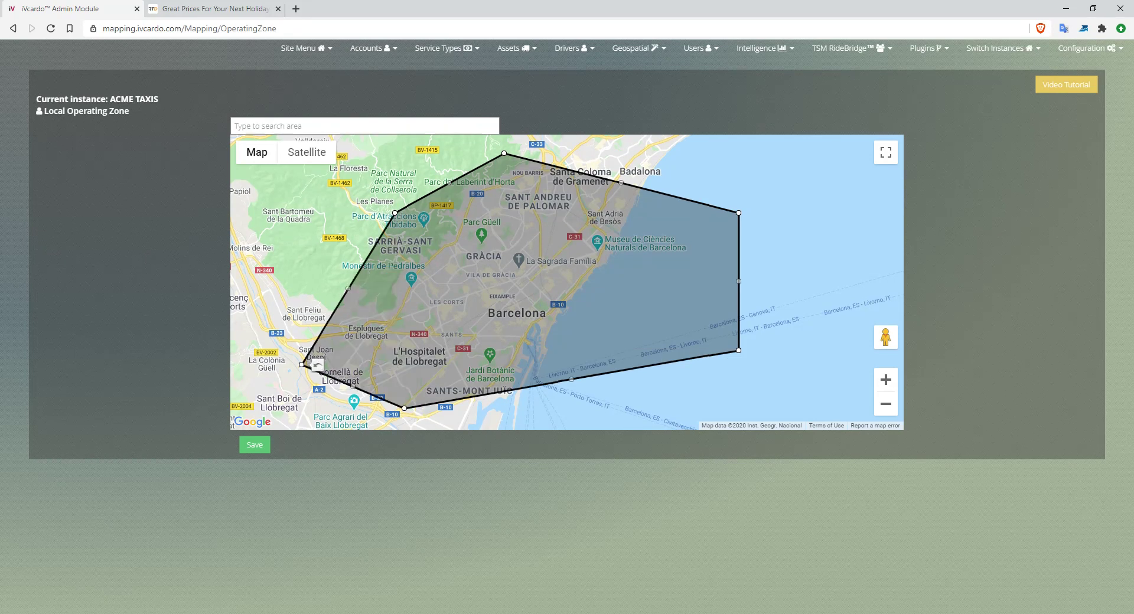
- Extend the operating zone's boundary west to Palleja and northwest past La Floresta
drag(449, 295, 732, 317)
drag(620, 305, 471, 234)
drag(678, 234, 640, 166)
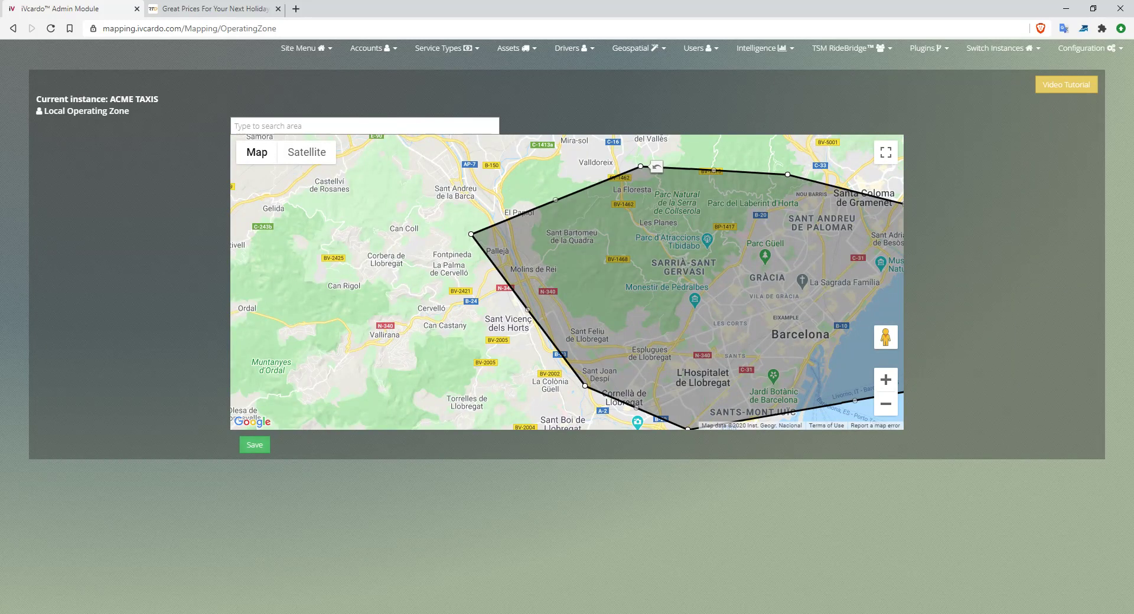
- Examine the reshaped operating zone's coverage across Barcelona and south toward Barcelona El Prat airport
click(638, 48)
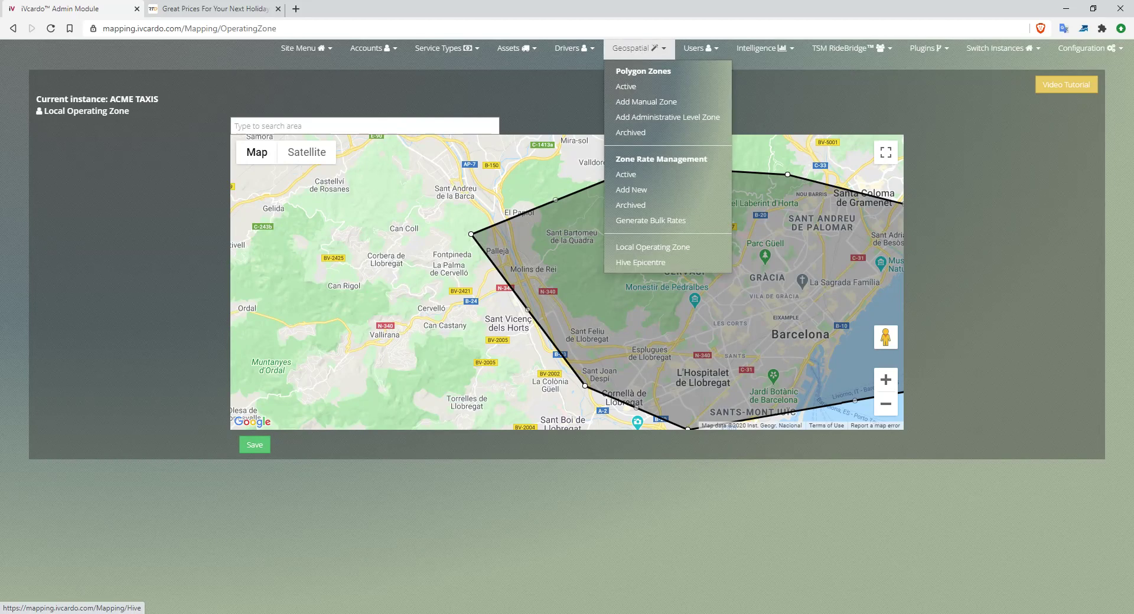
drag(768, 295, 532, 309)
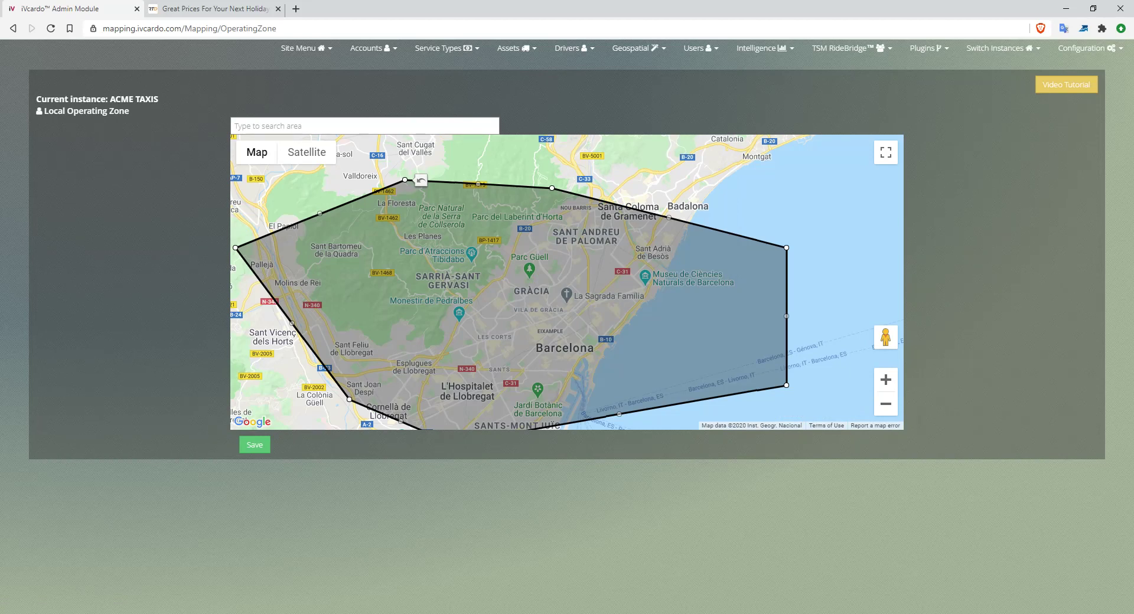
drag(508, 342, 617, 222)
drag(532, 330, 581, 254)
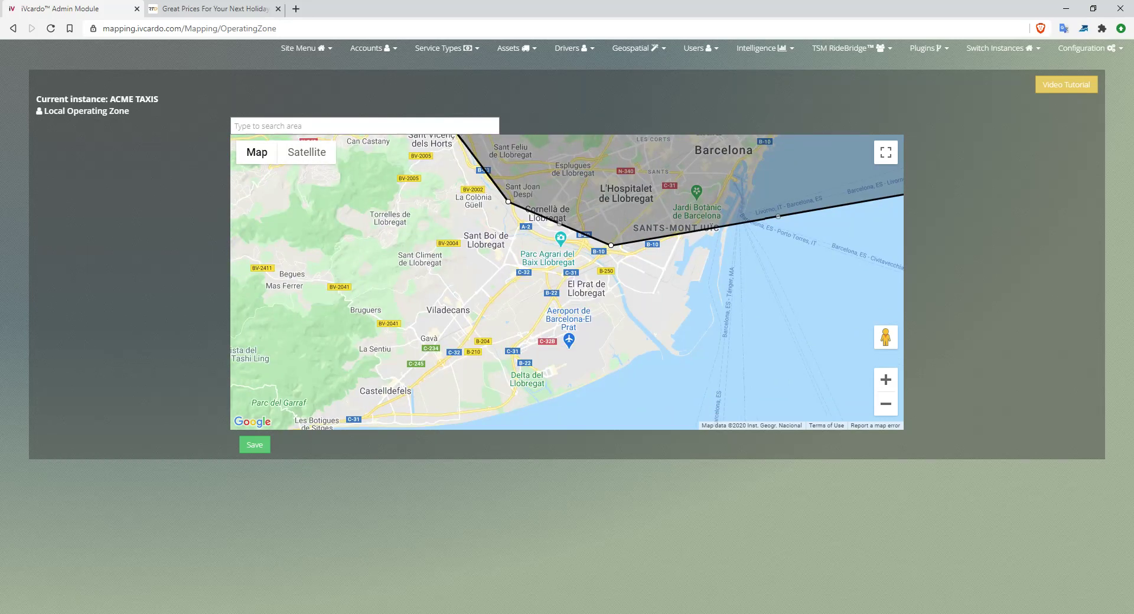
drag(581, 254, 663, 255)
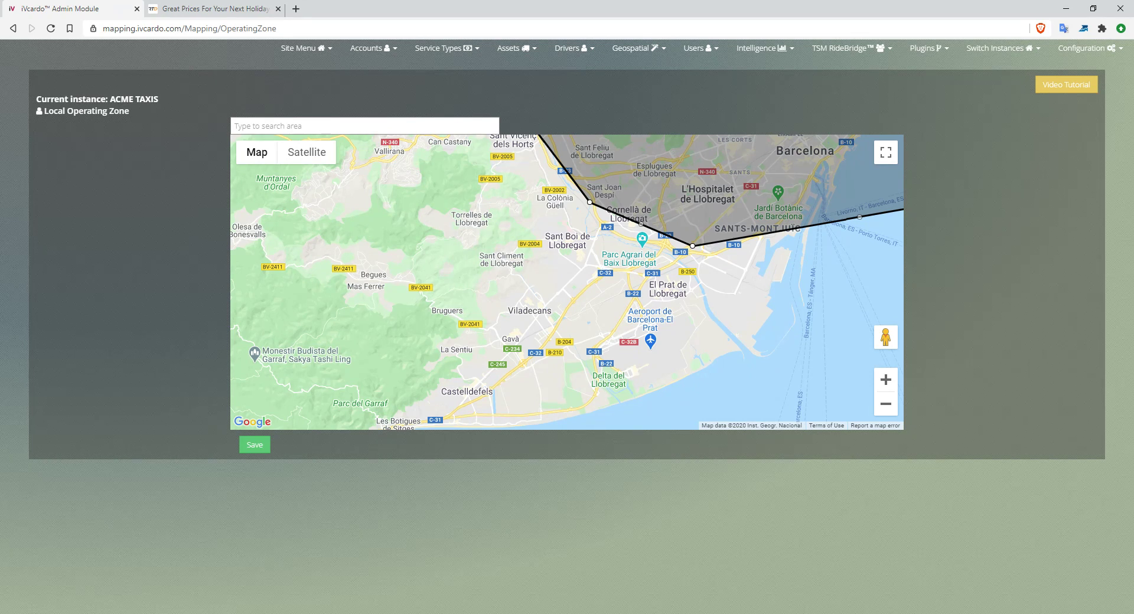
drag(614, 260, 573, 262)
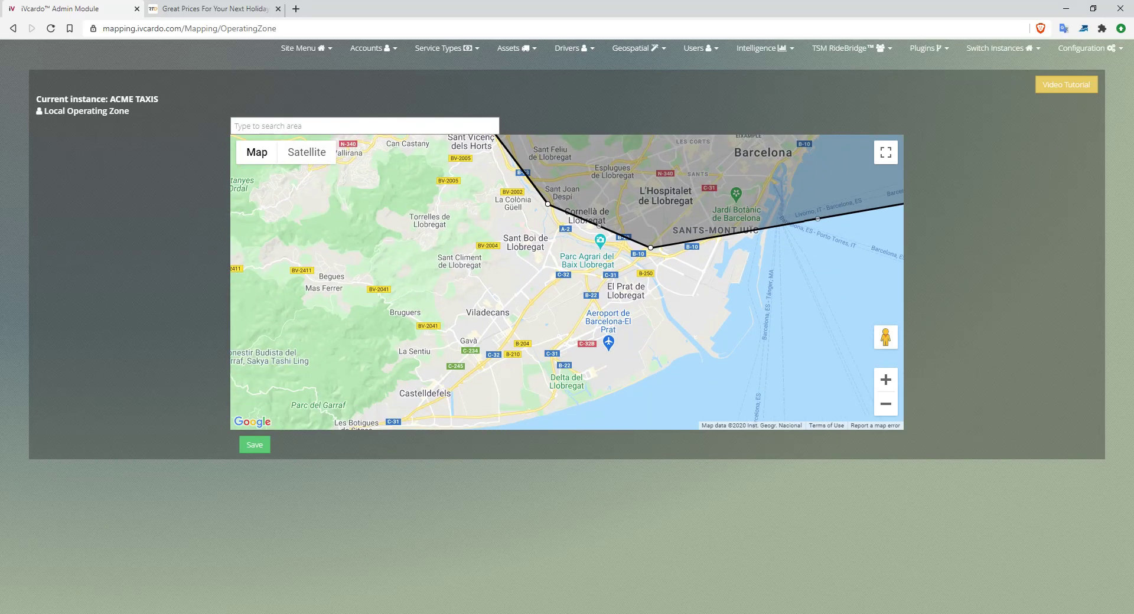